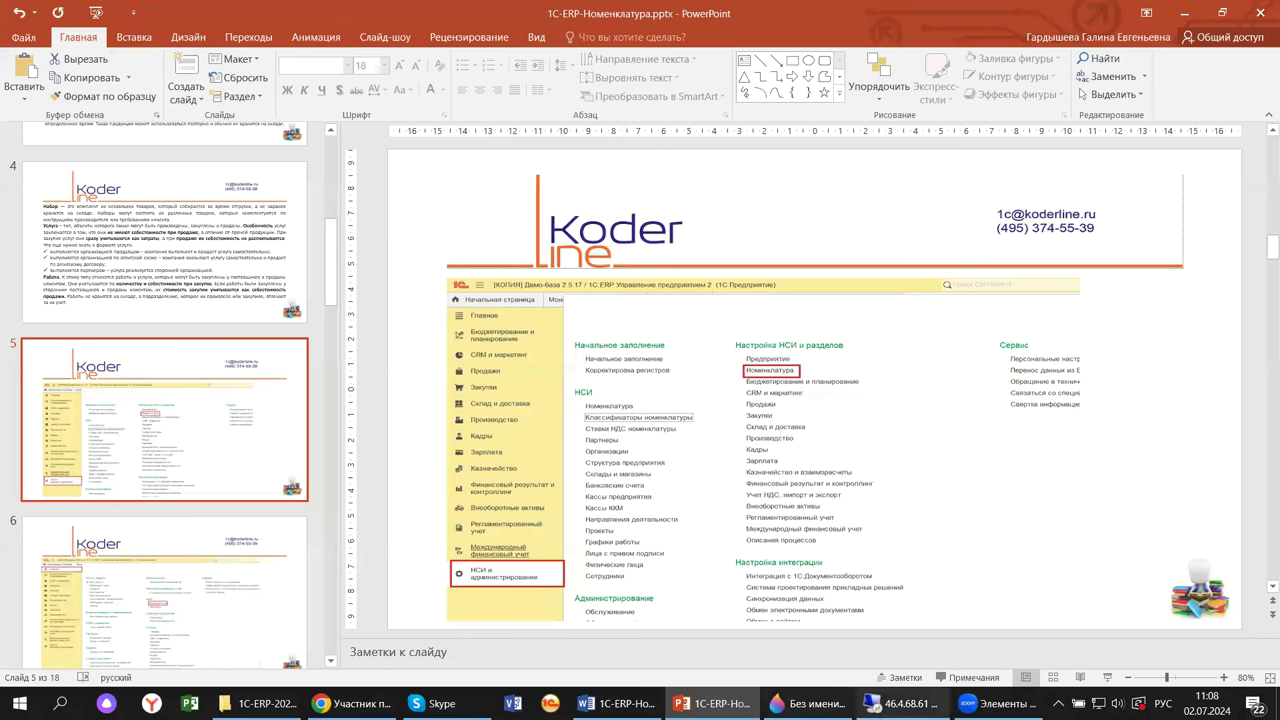
Switch to the 1C:ERP remote desktop session and open the Номенклатура item list from the НСИ и администрирование section.
mouse_move(900, 703)
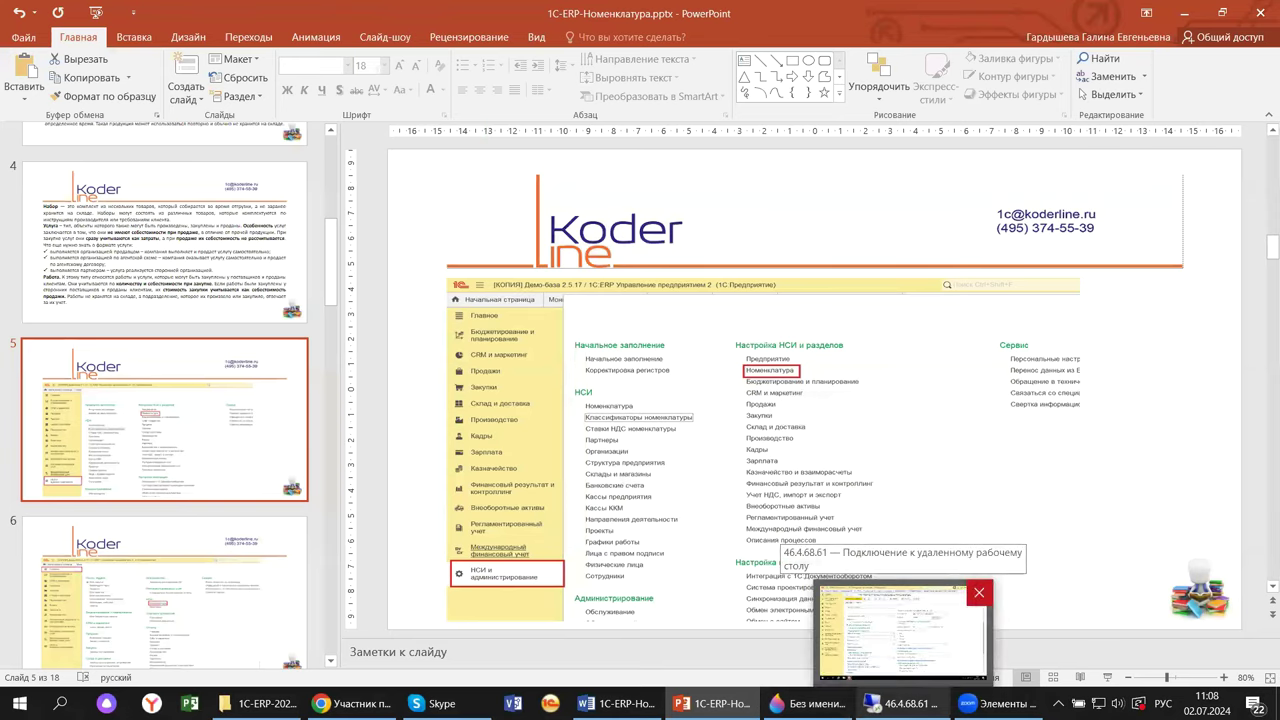
left_click(900, 703)
left_click(85, 530)
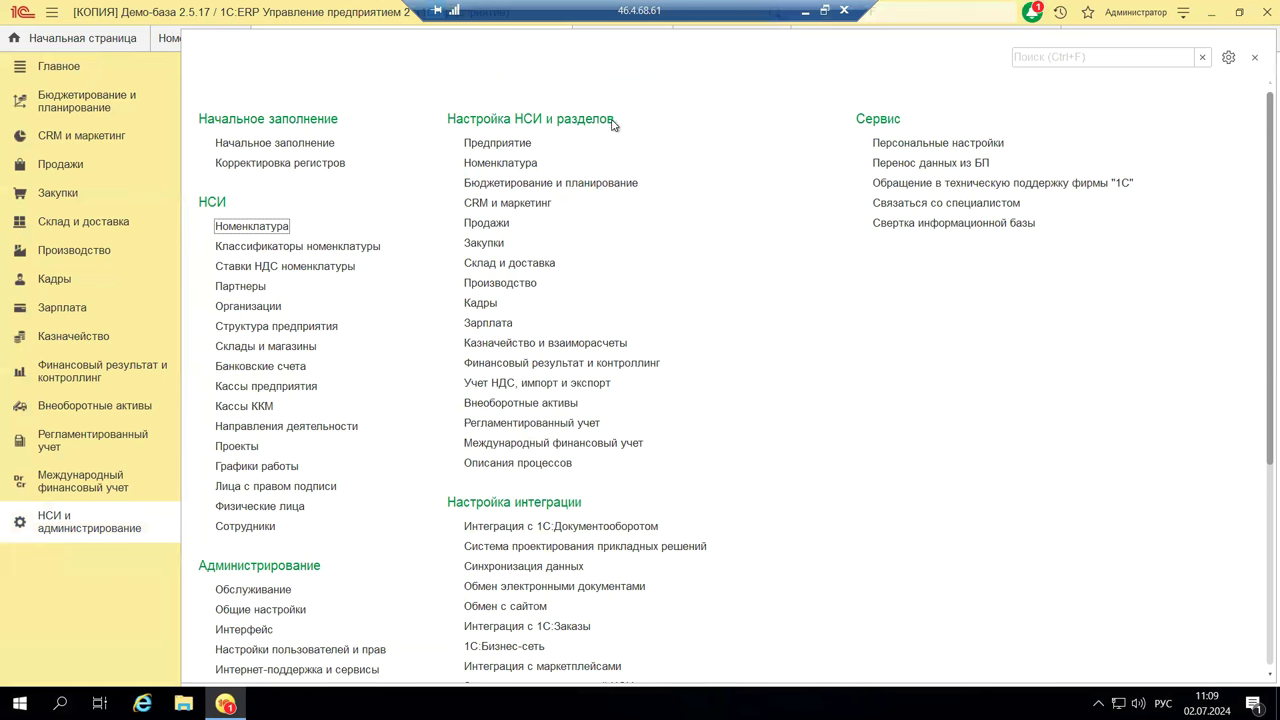
left_click(237, 230)
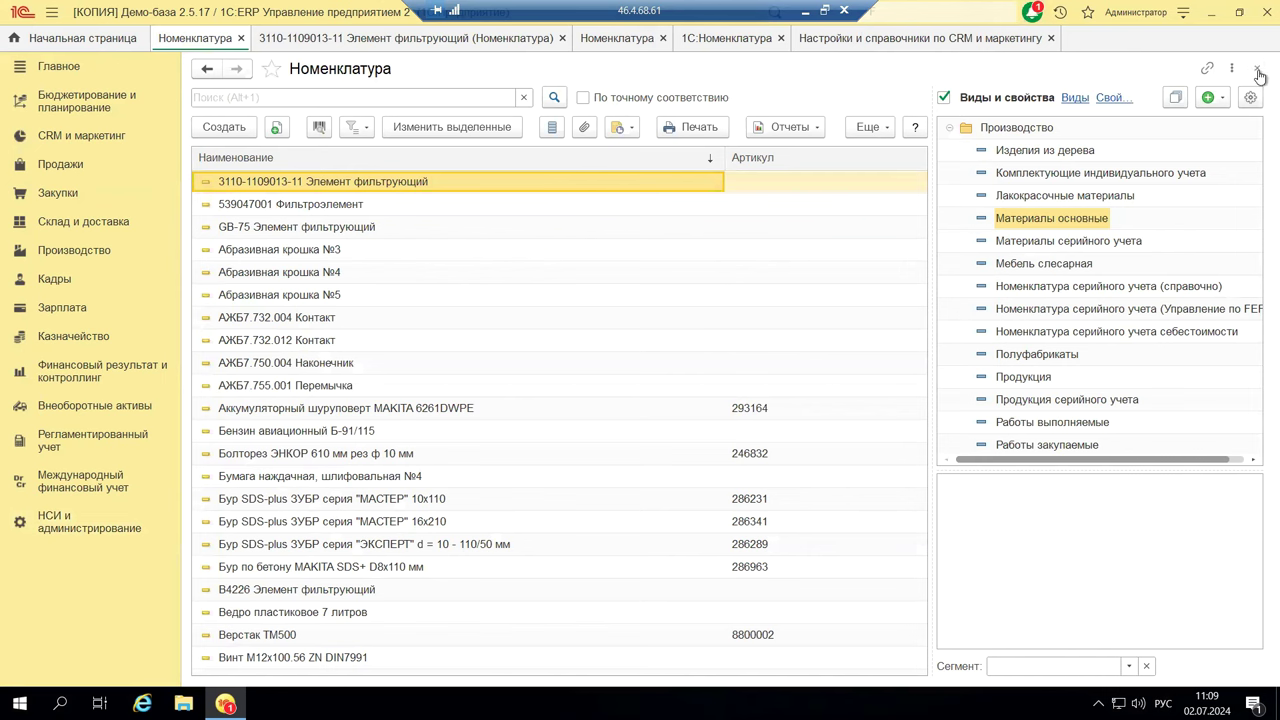
Open the Номенклатура settings under Настройка НСИ и разделов and collapse the Сегменты group.
left_click(80, 535)
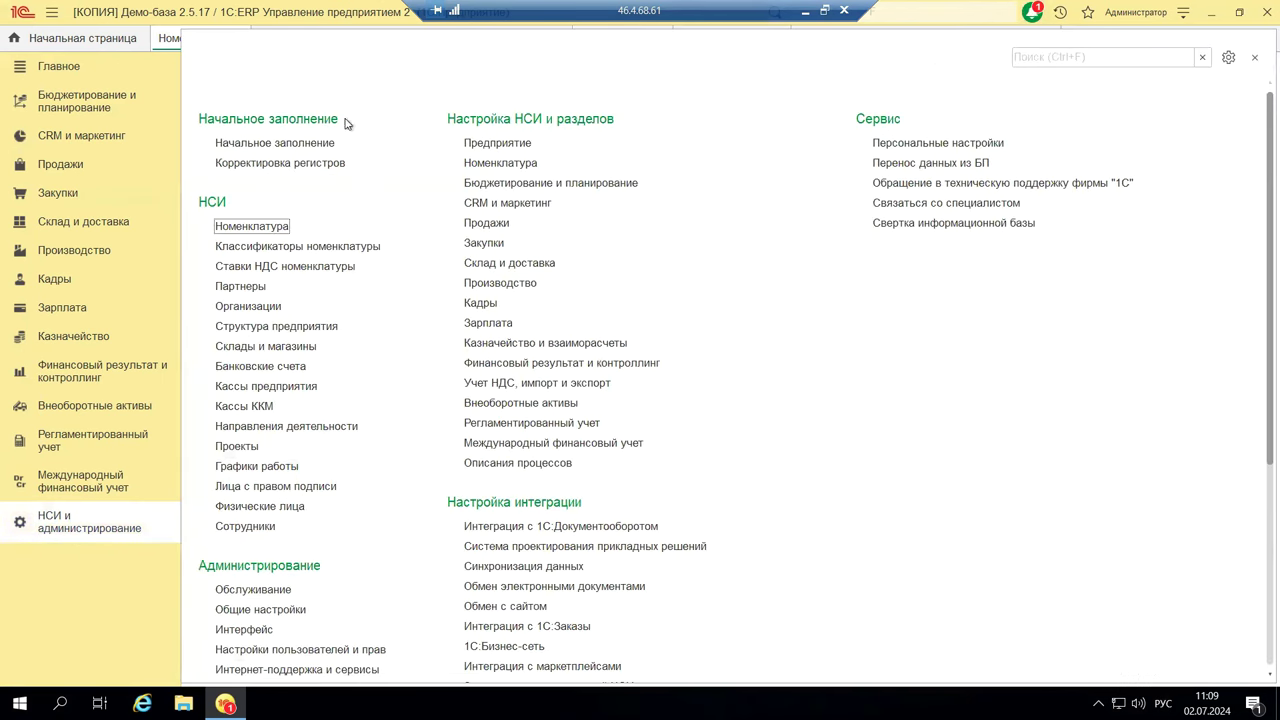
left_click(511, 172)
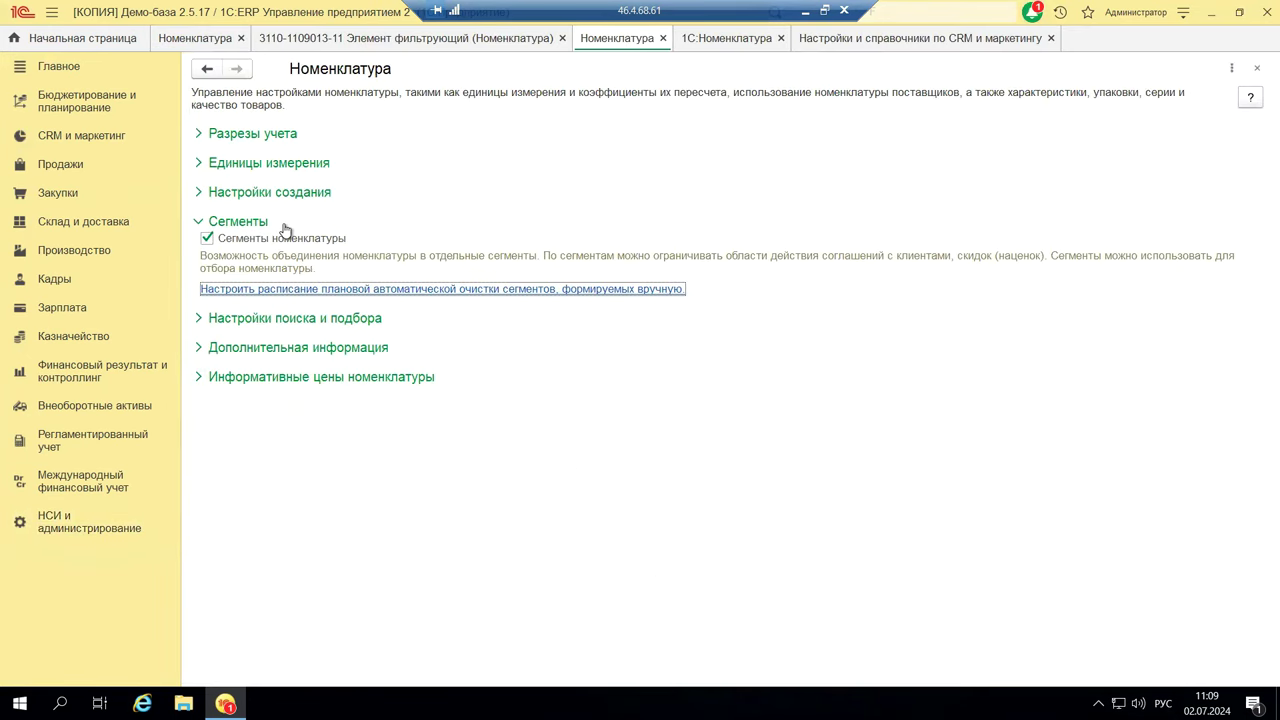
left_click(197, 223)
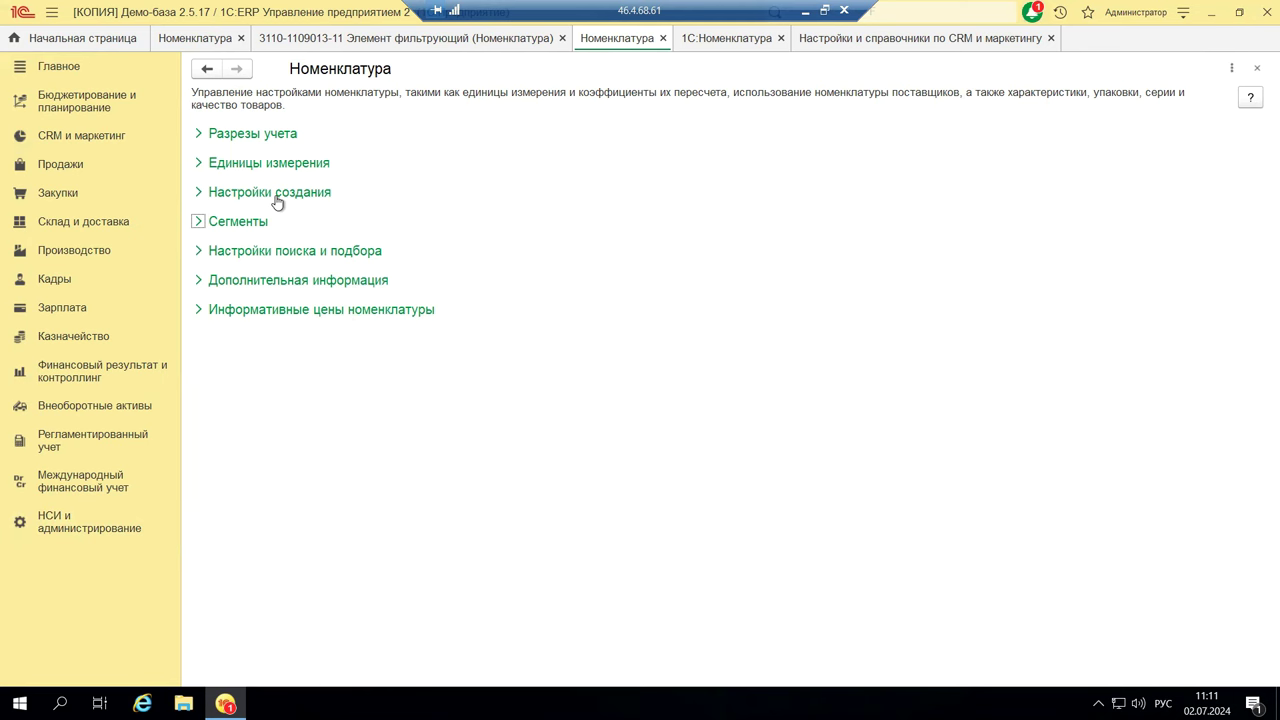
Switch back to the PowerPoint presentation and display slide 7 about the three item types in 1C:ERP.
left_click(807, 12)
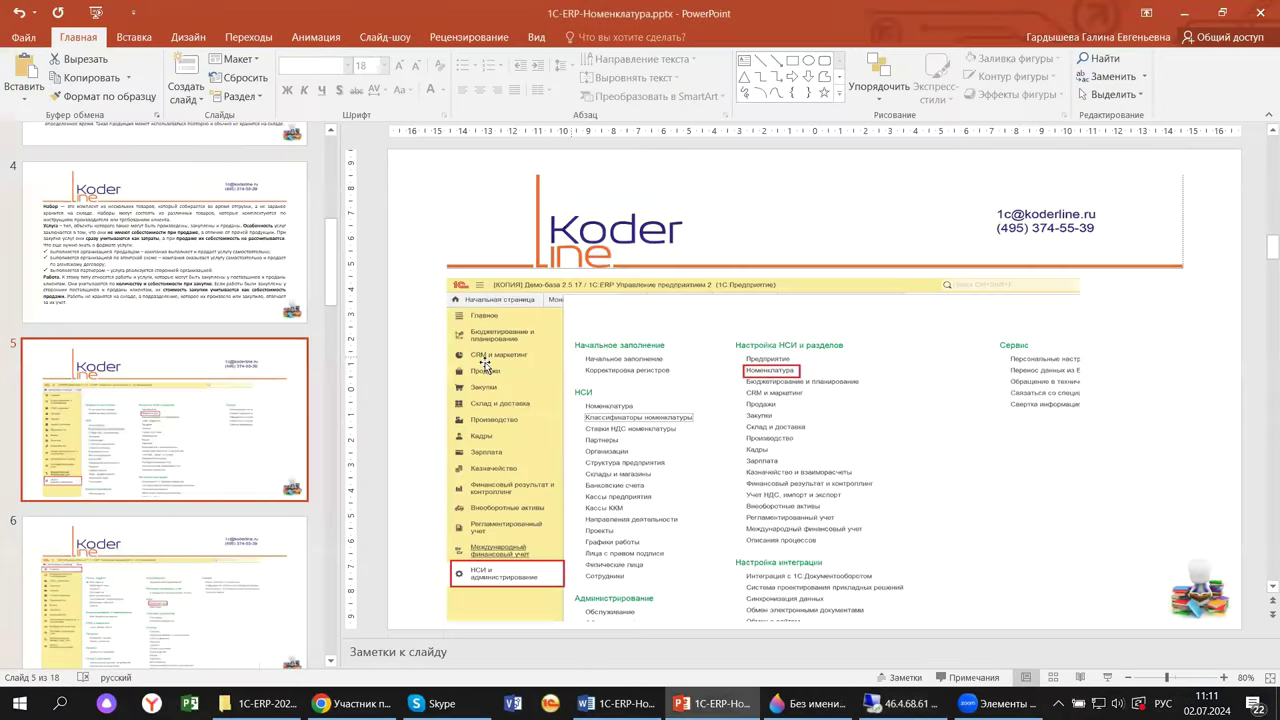
scroll(212, 505, "down", 2)
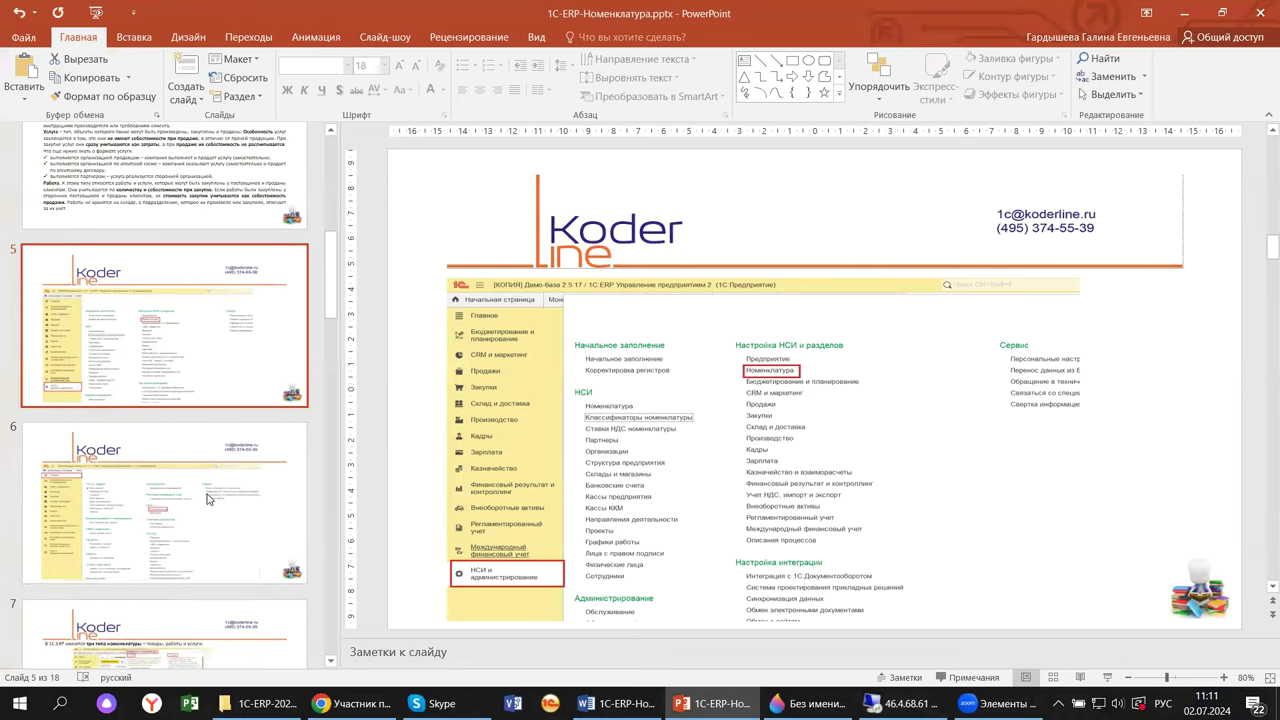
scroll(226, 471, "down", 6)
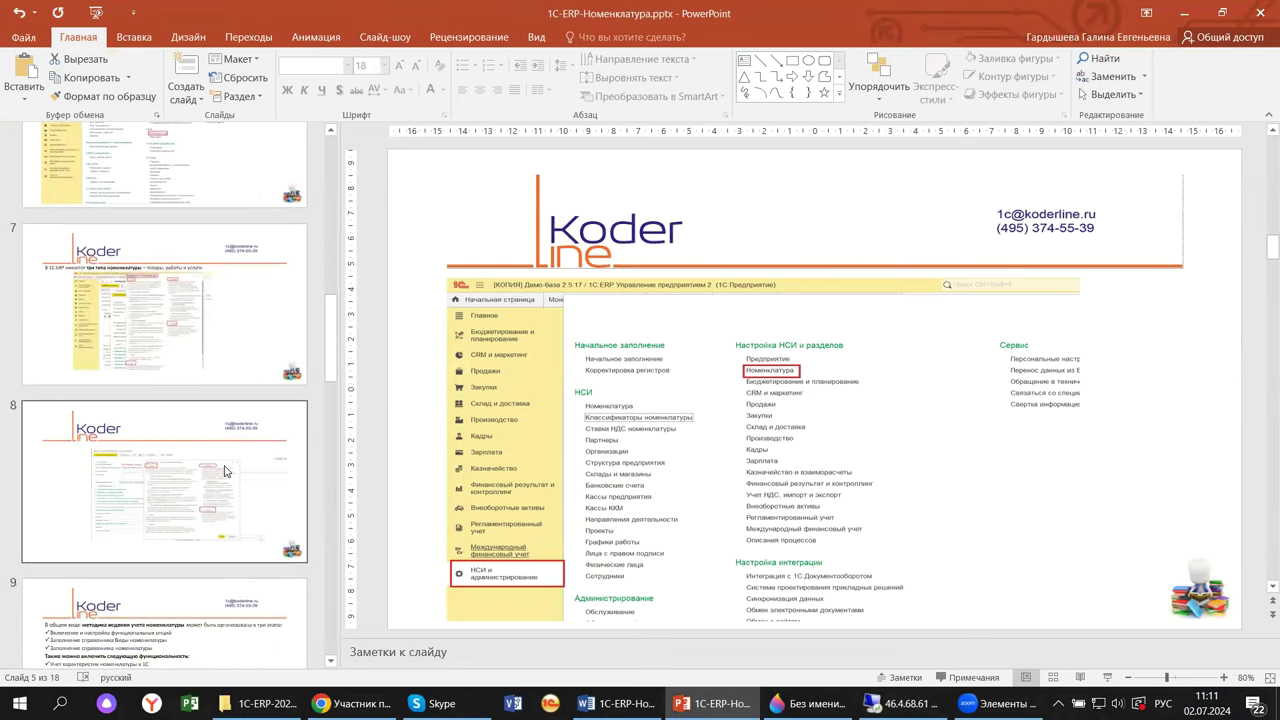
scroll(238, 455, "up", 4)
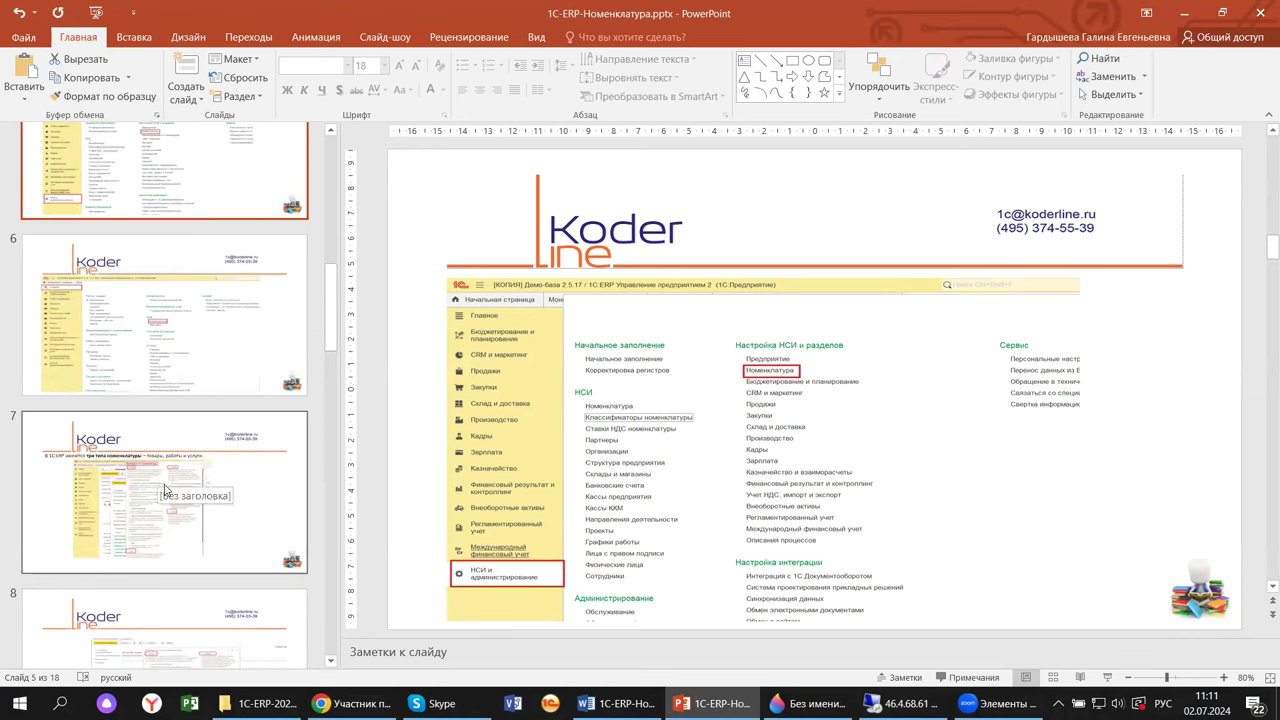
scroll(126, 600, "down", 4)
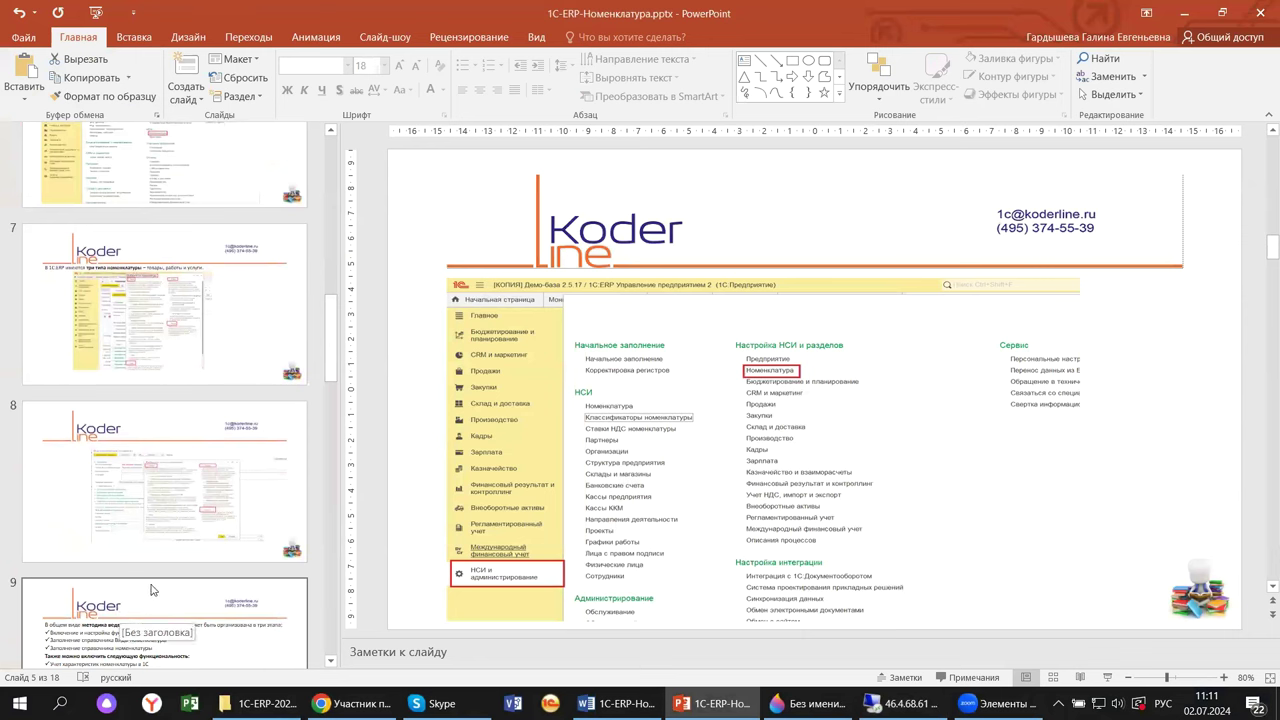
scroll(137, 321, "up", 2)
scroll(137, 321, "up", 2)
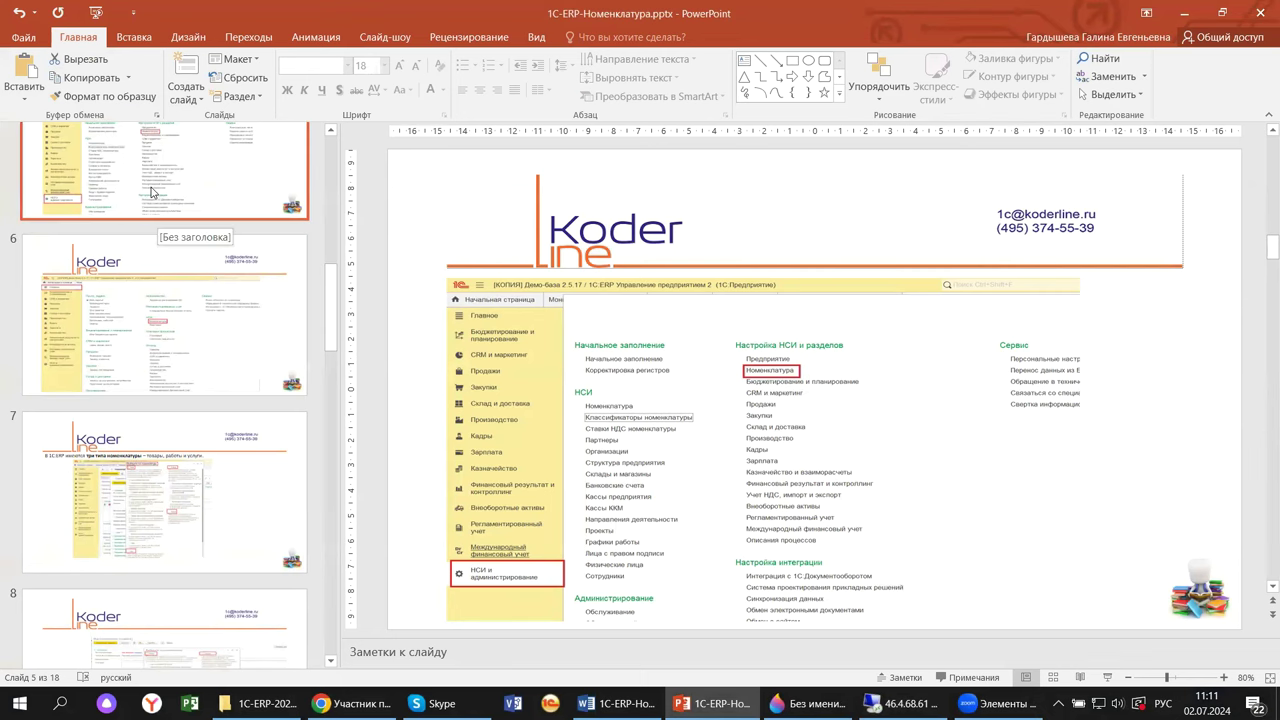
left_click(152, 510)
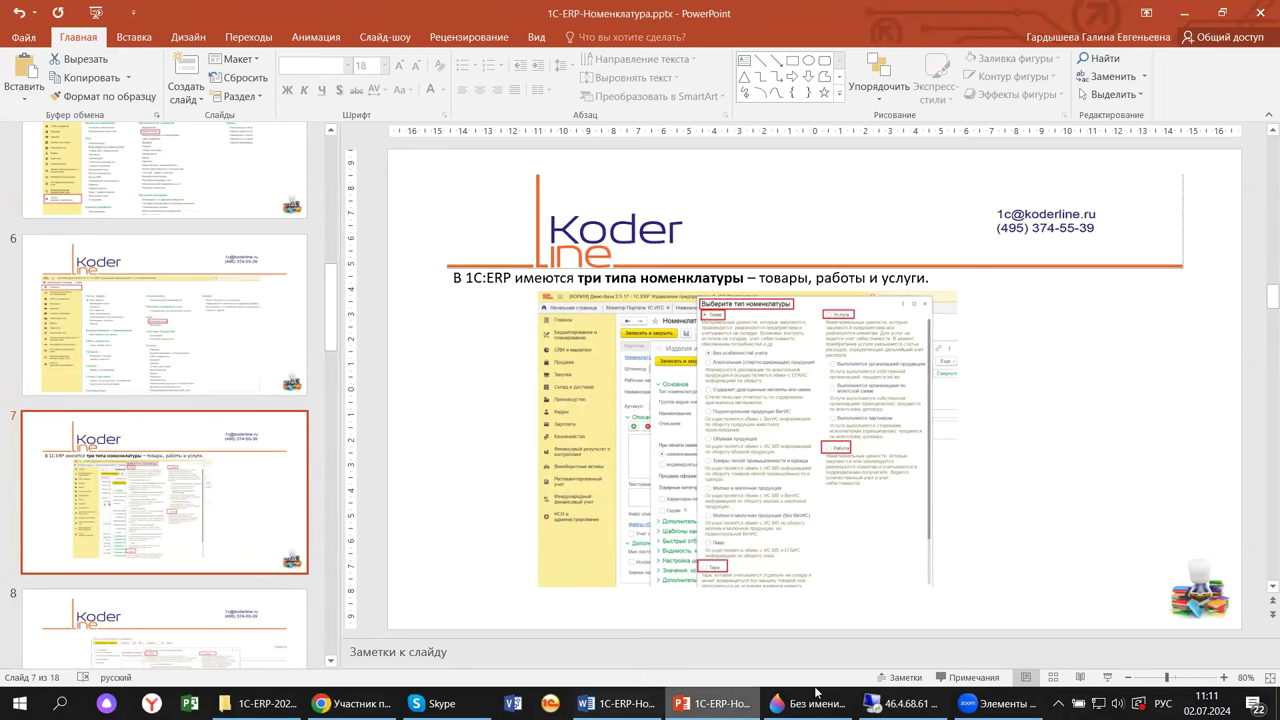
Return to the 1C:ERP session and examine the accounting options in the Разрезы учета group, collapsing it when finished.
left_click(900, 703)
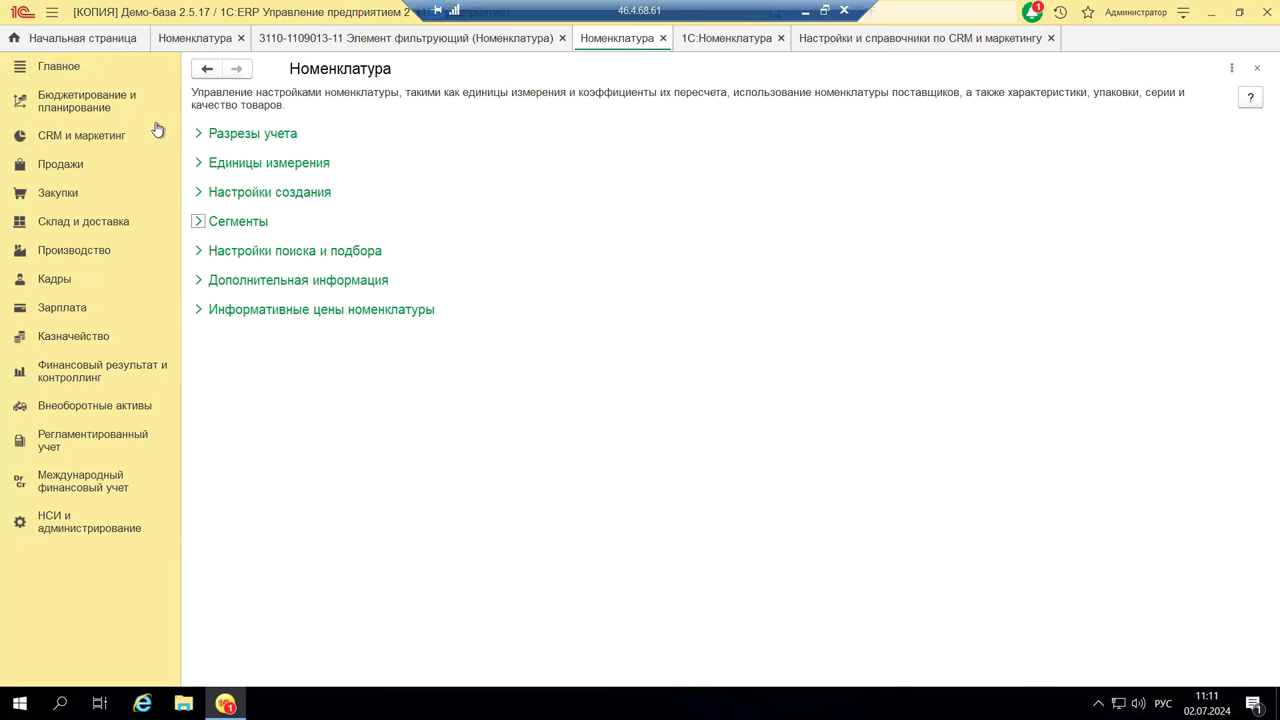
left_click(231, 152)
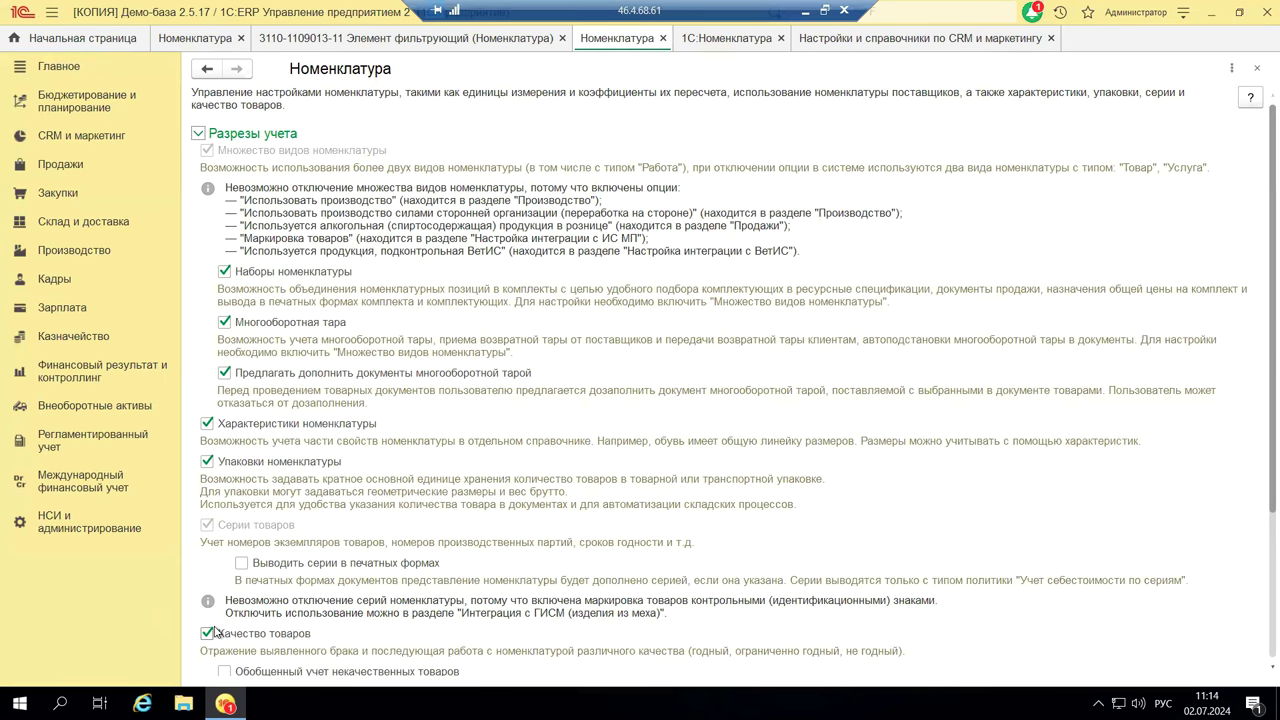
scroll(268, 610, "down", 2)
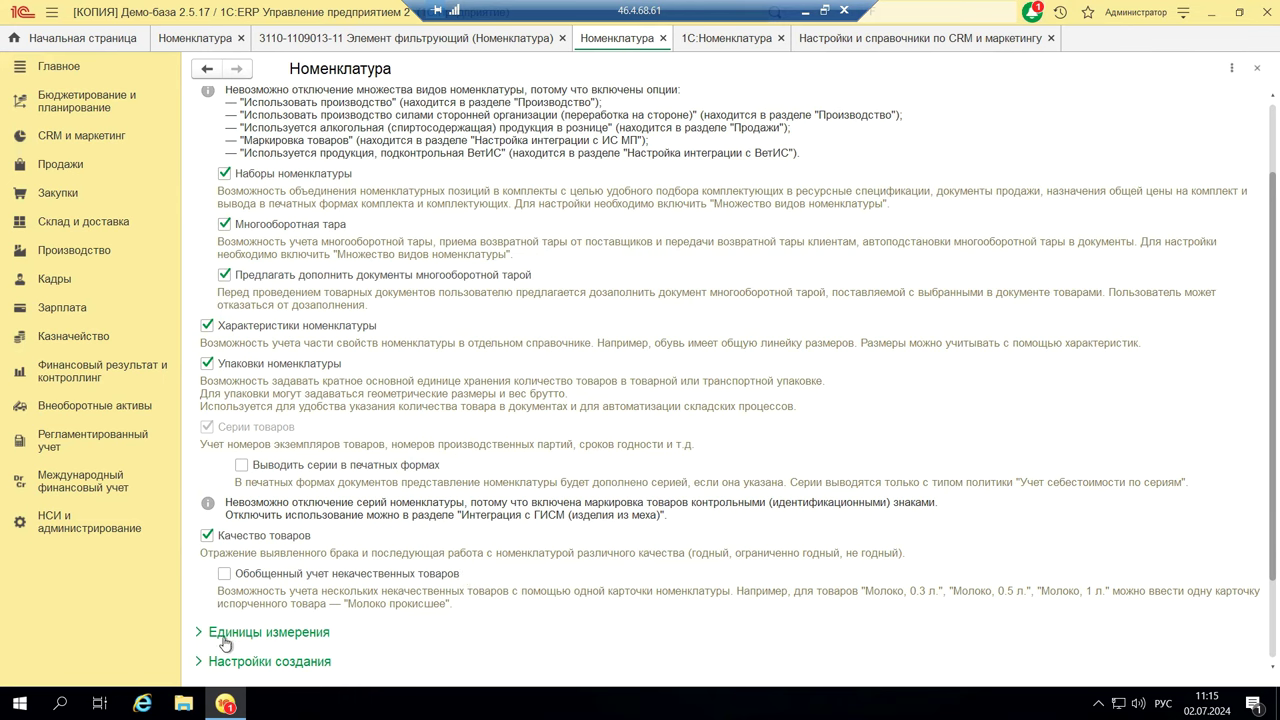
scroll(308, 497, "up", 2)
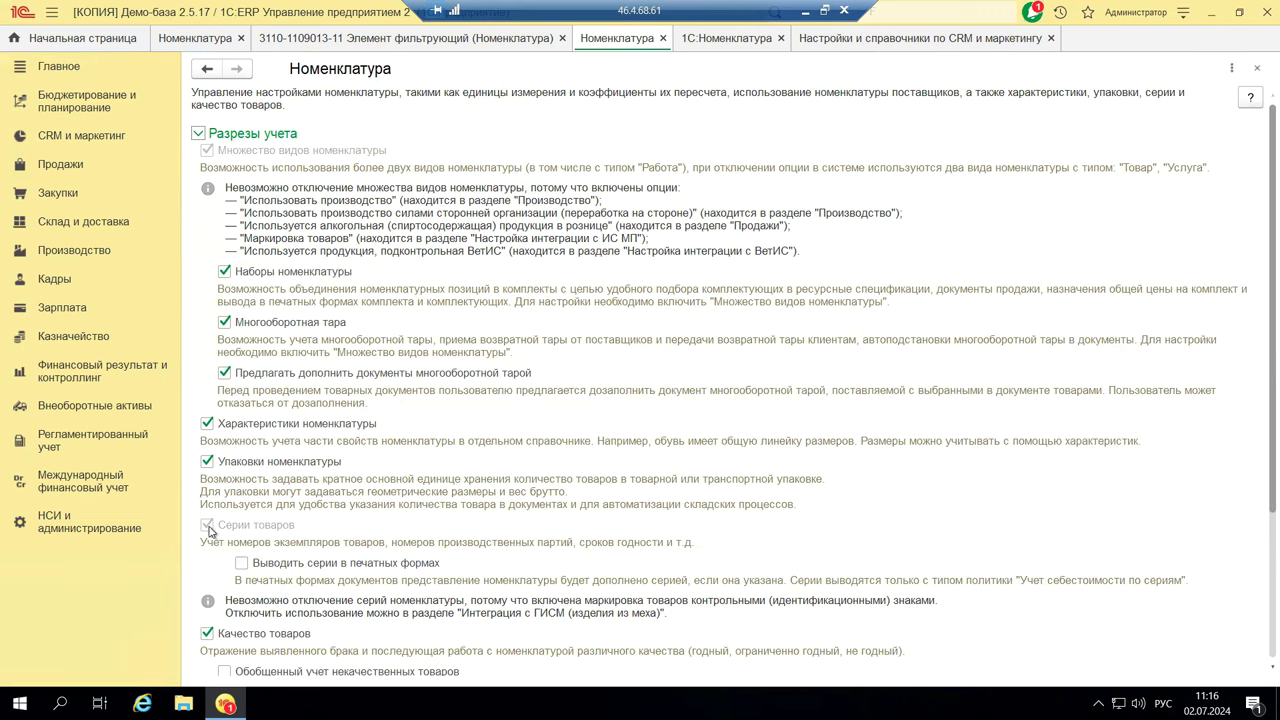
scroll(300, 545, "down", 3)
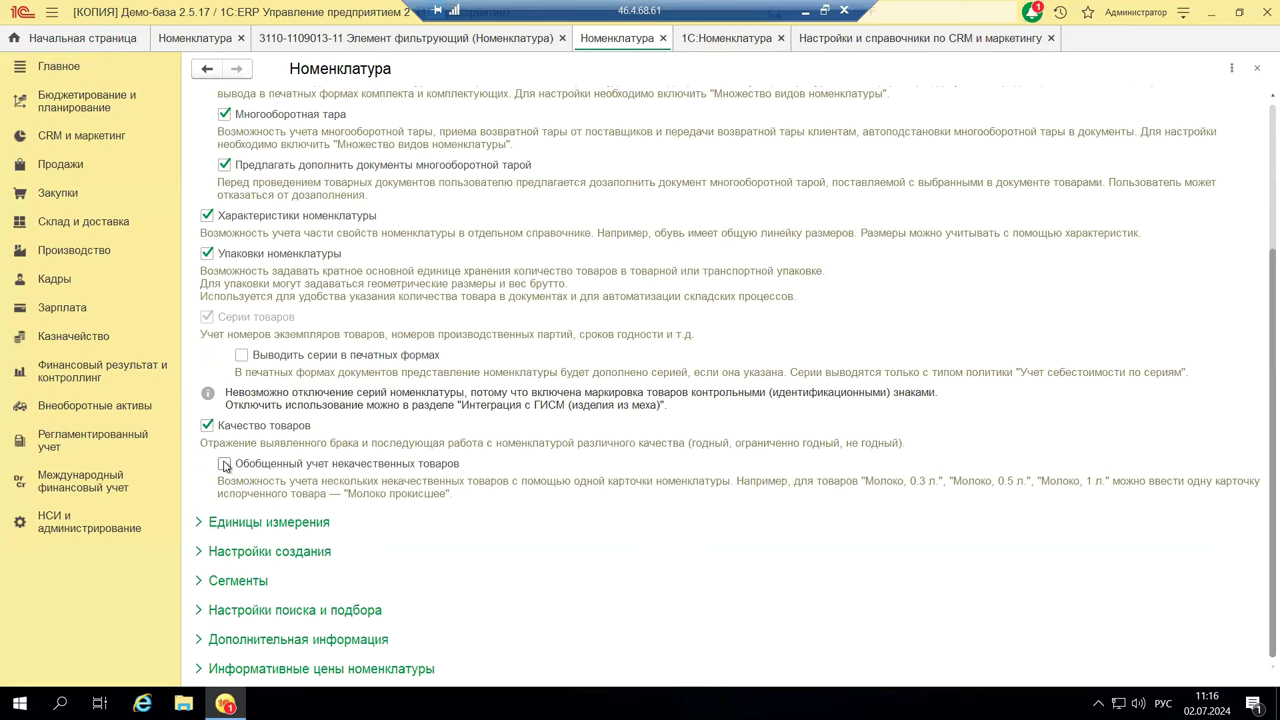
scroll(224, 465, "up", 5)
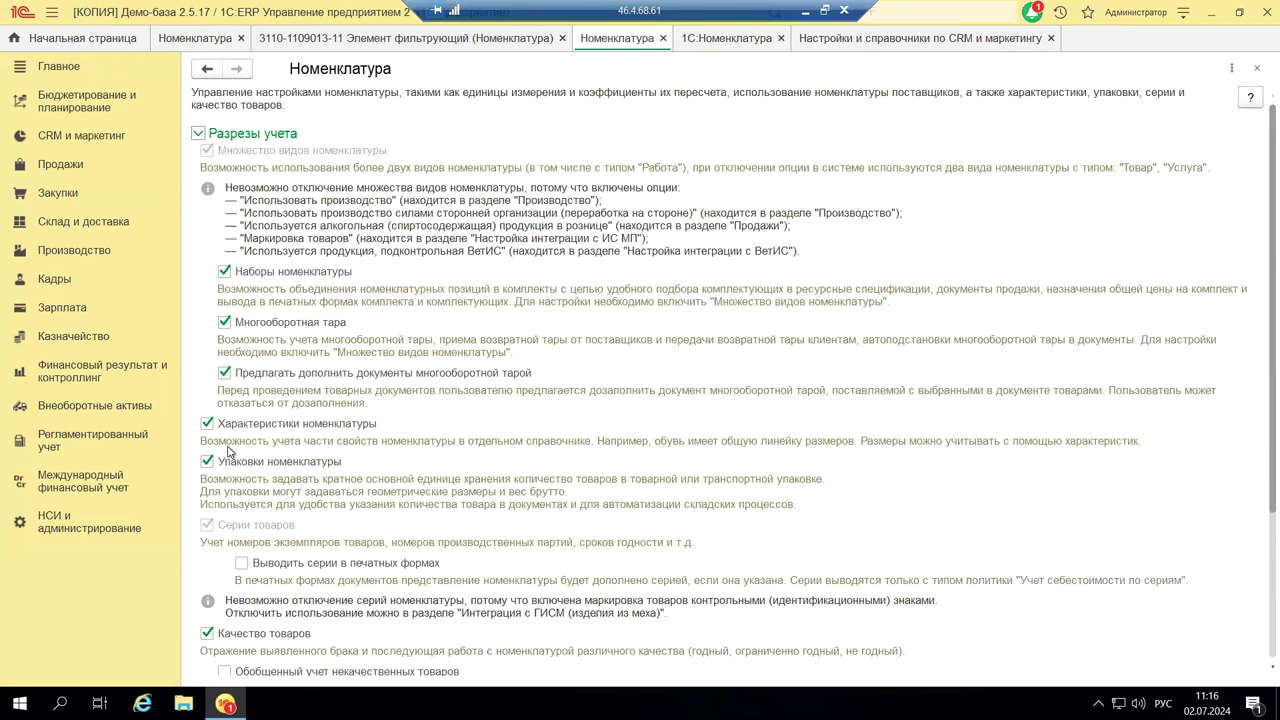
left_click(199, 134)
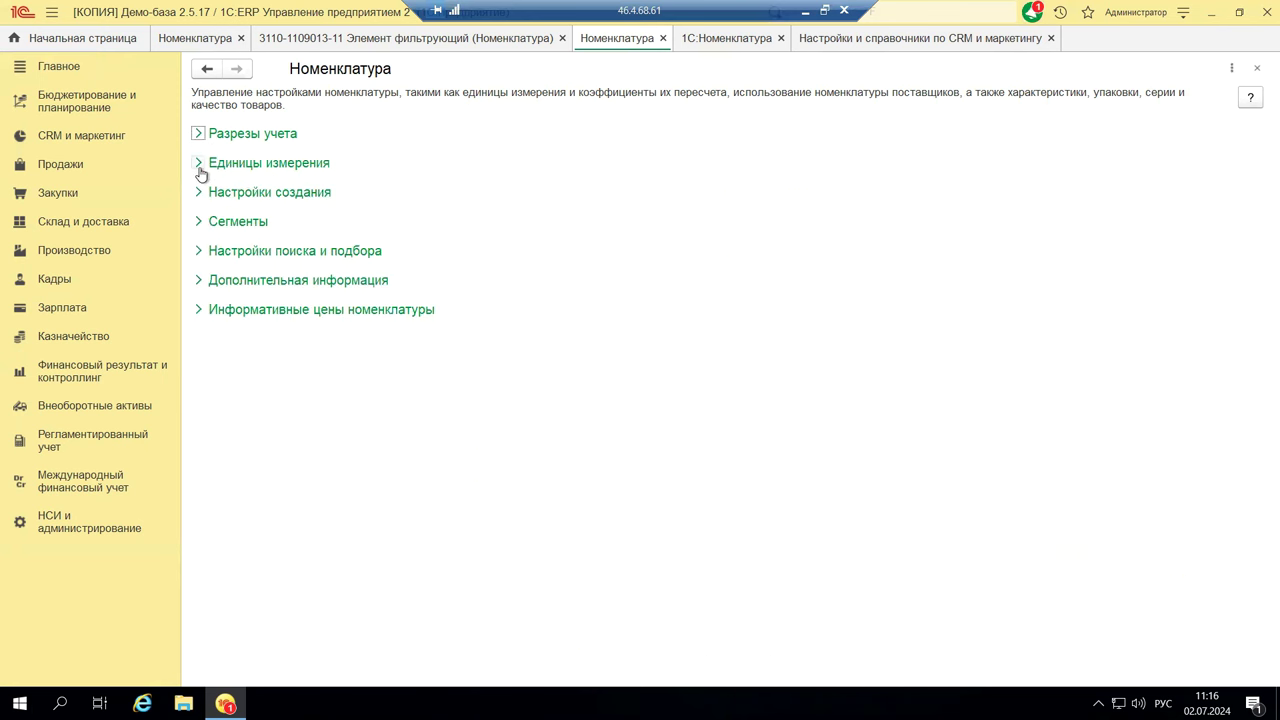
Examine the Единицы измерения settings, including the choices for the weight unit and the classifier of measurement units.
left_click(199, 164)
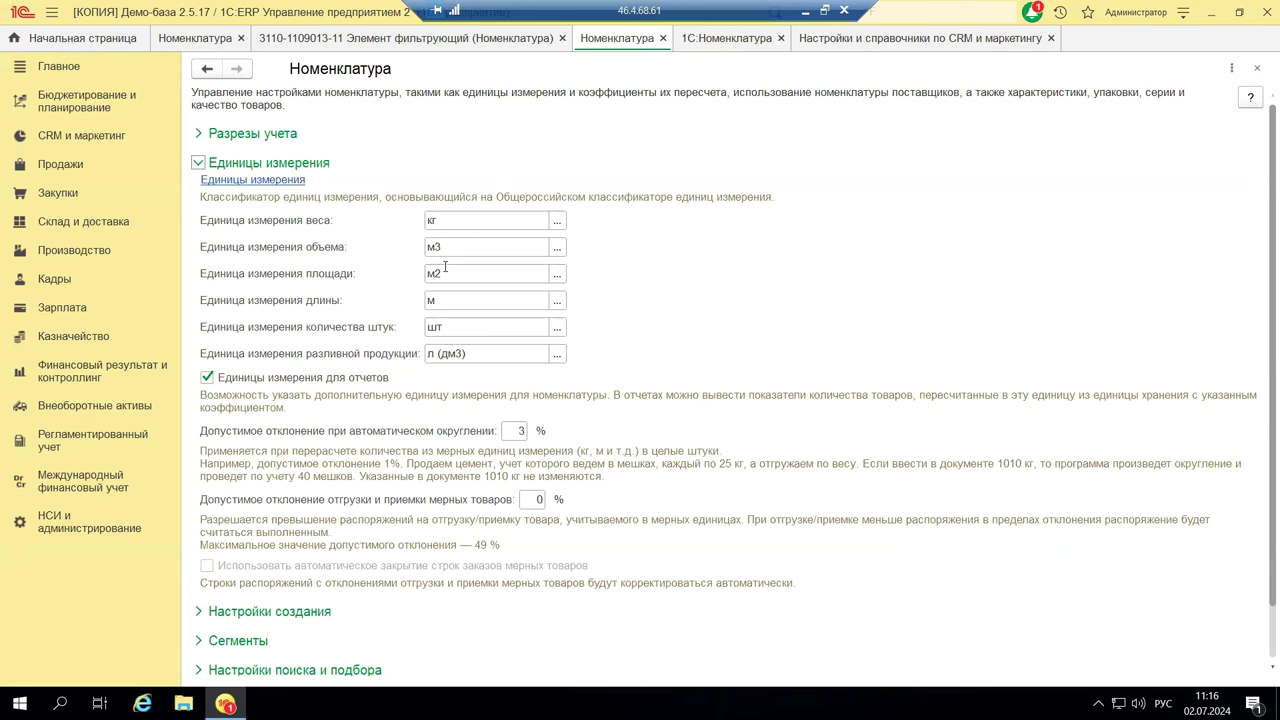
mouse_move(447, 221)
mouse_move(455, 252)
left_click(558, 221)
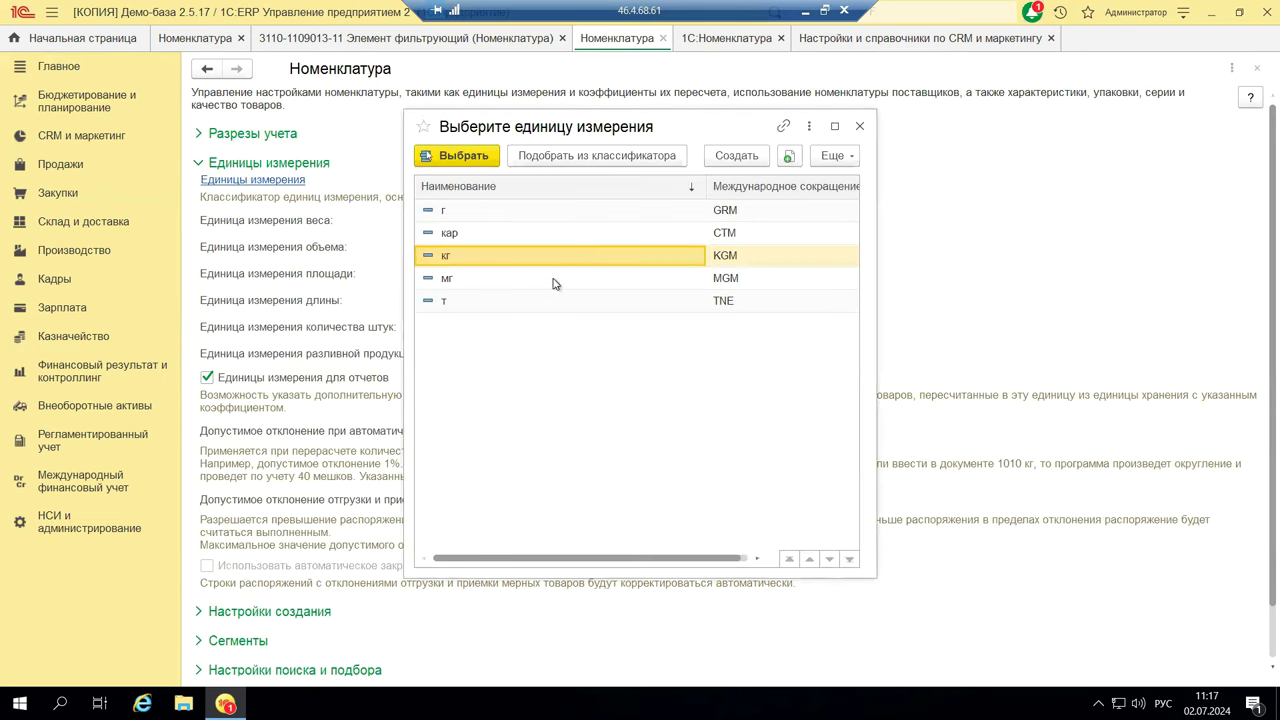
left_click(563, 162)
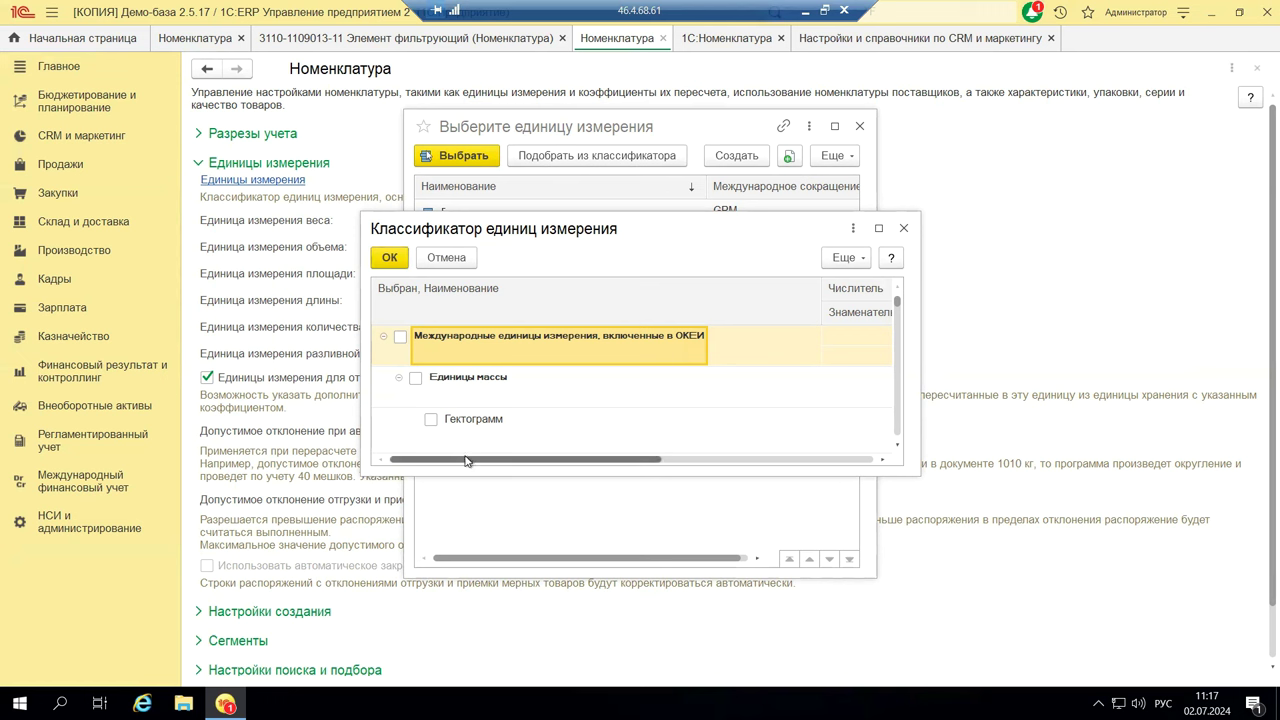
left_click(903, 228)
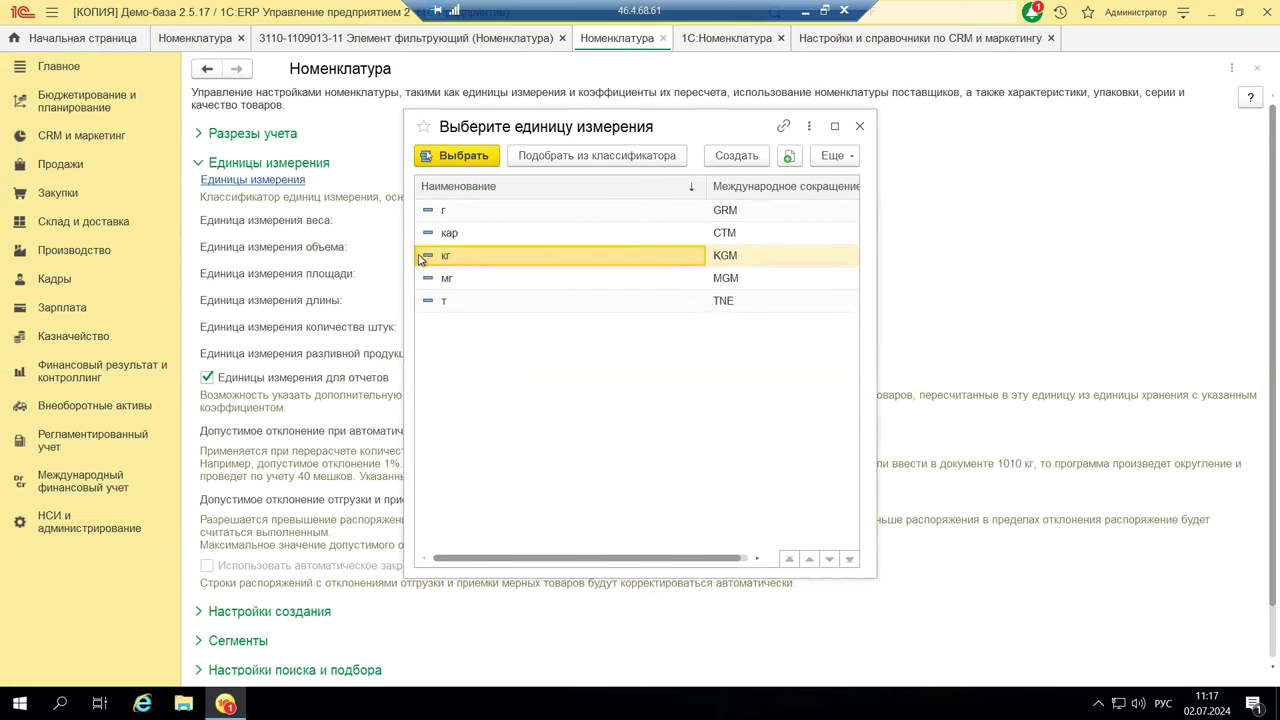
left_click(859, 127)
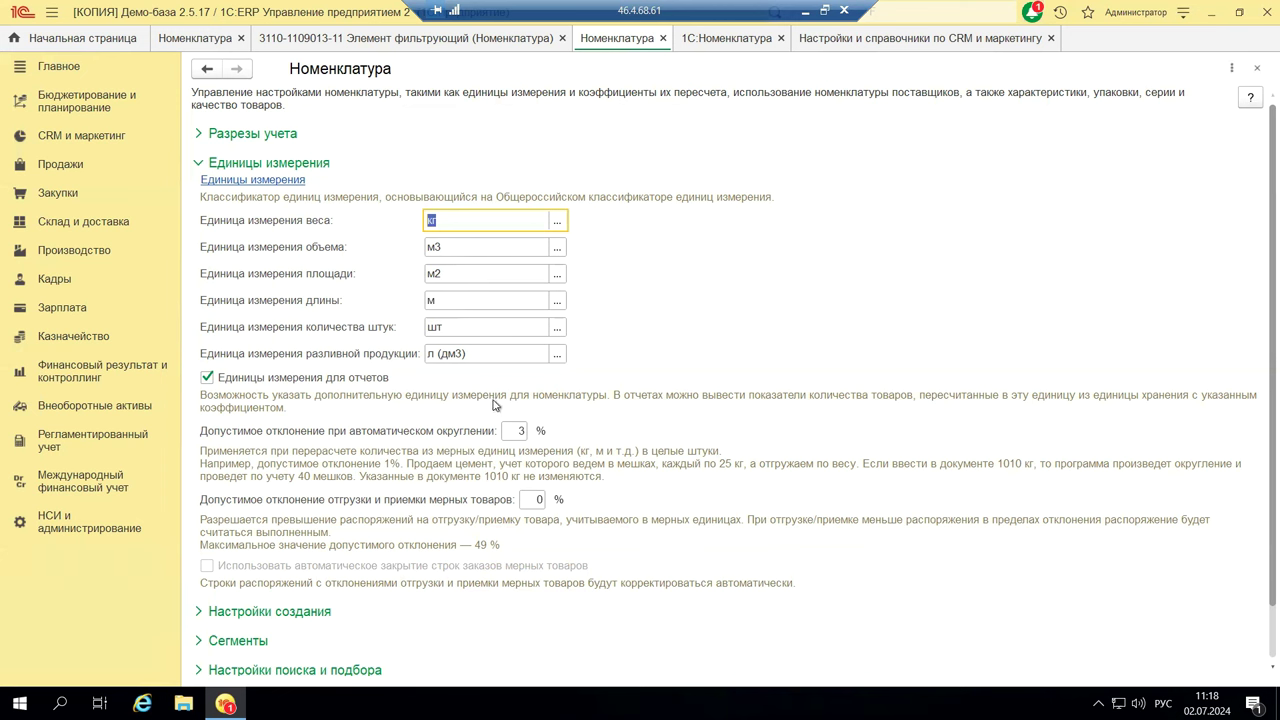
Glance at the PowerPoint slide, return to 1C:ERP and collapse the Единицы измерения group.
left_click(807, 10)
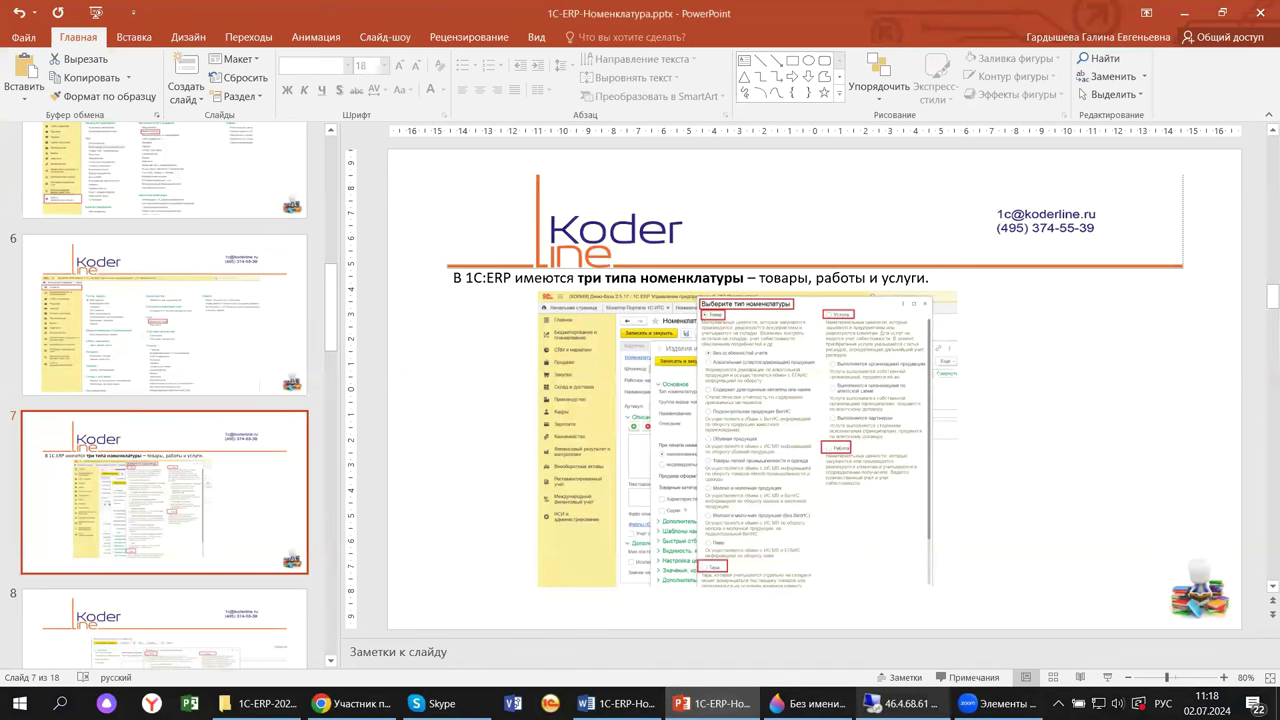
left_click(880, 703)
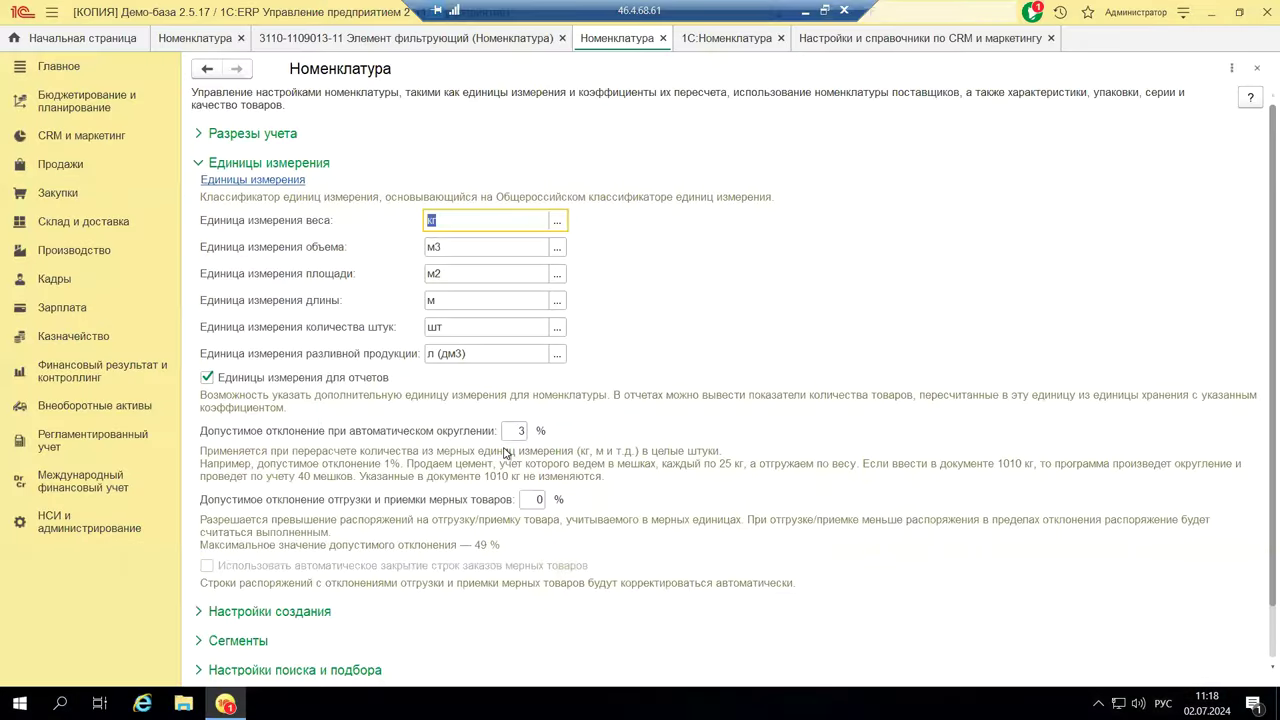
scroll(462, 378, "down", 1)
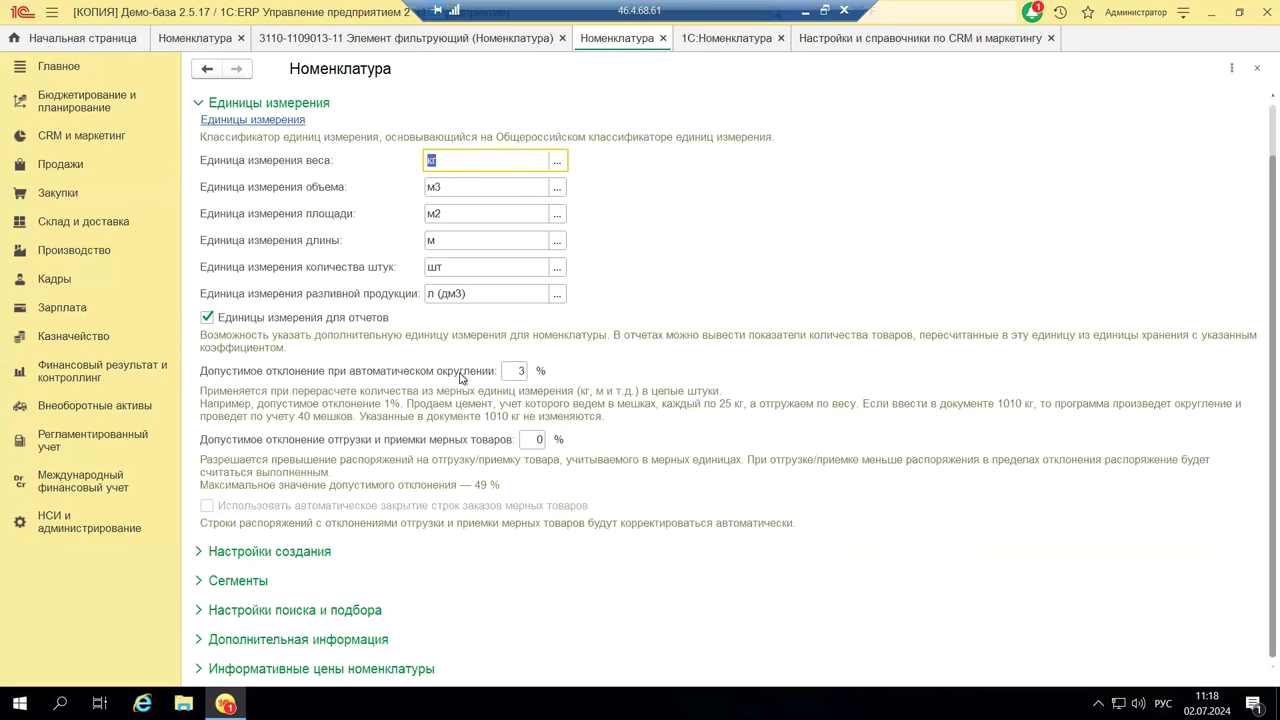
left_click(199, 103)
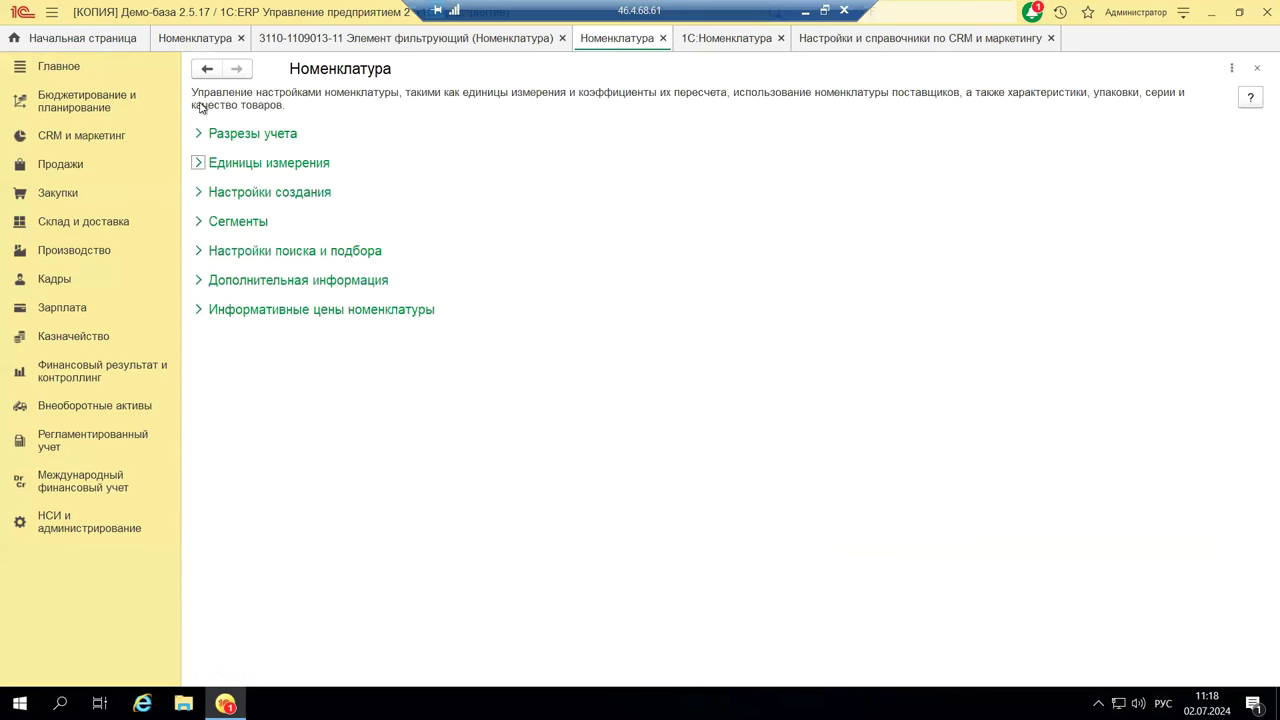
Examine the Настройки создания group and its internal EAN13 barcode prefix ranges, and expand the Сегменты group.
left_click(198, 194)
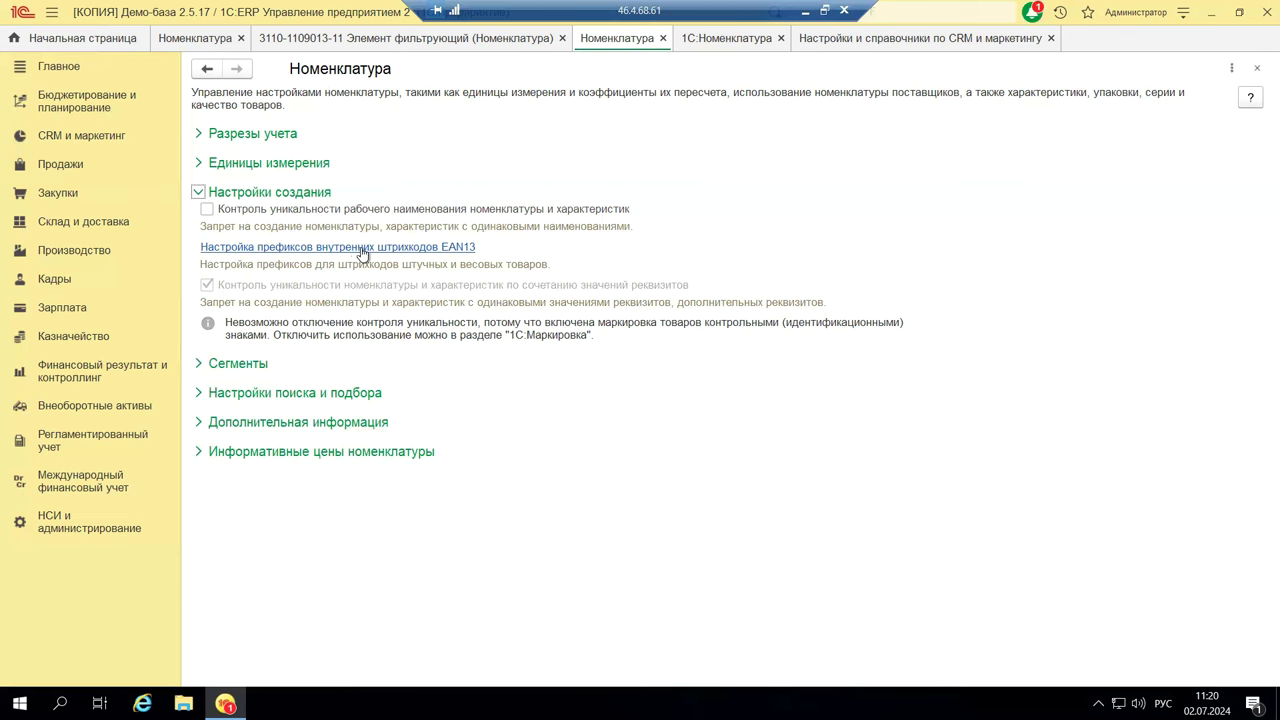
left_click(420, 250)
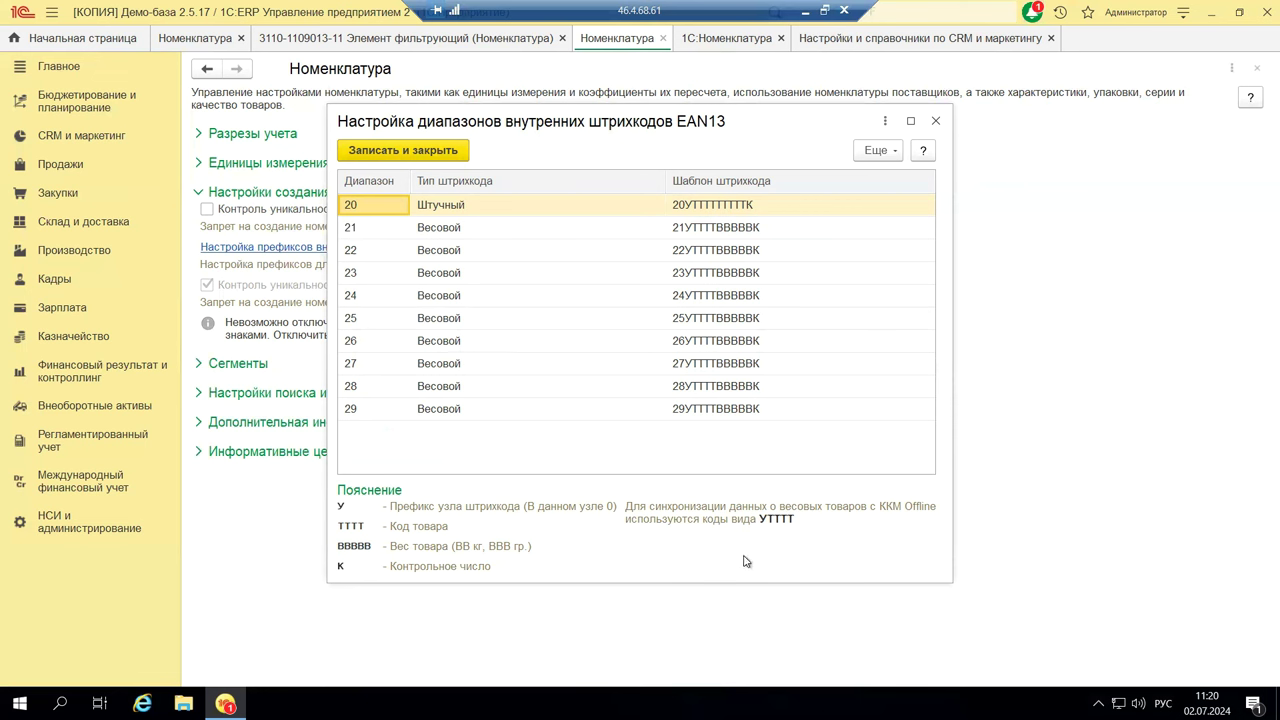
left_click(934, 122)
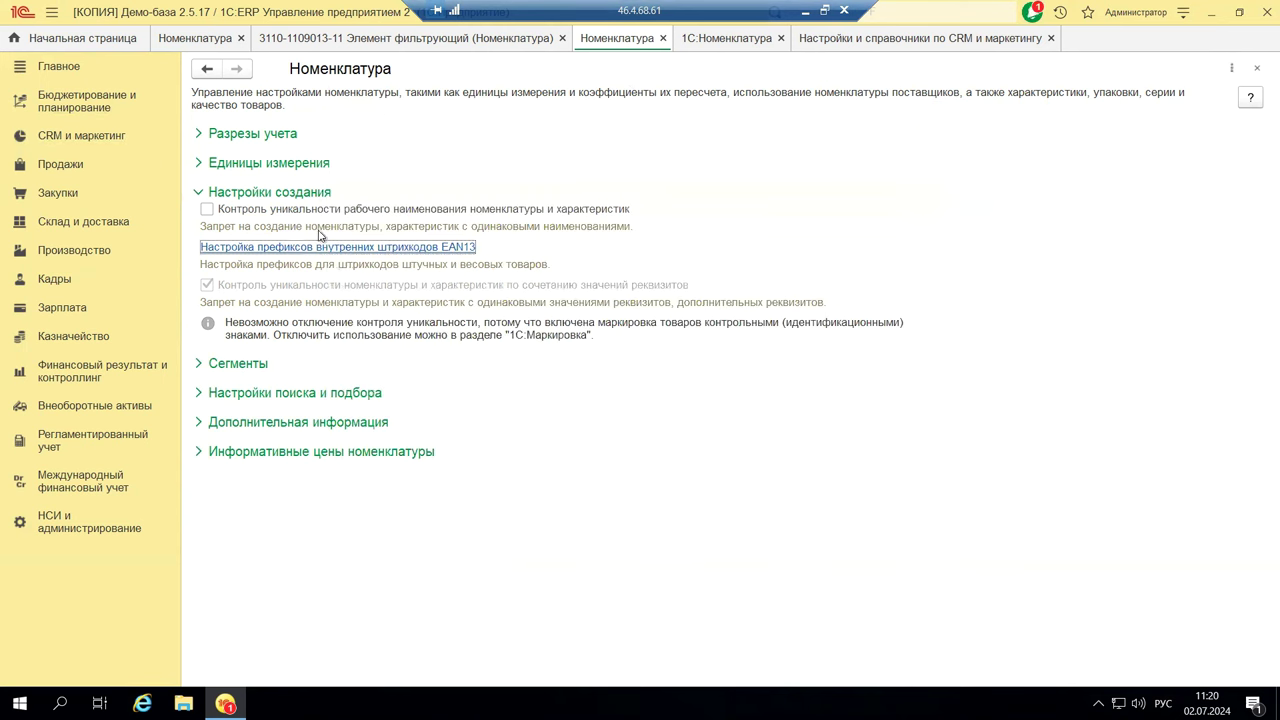
left_click(206, 211)
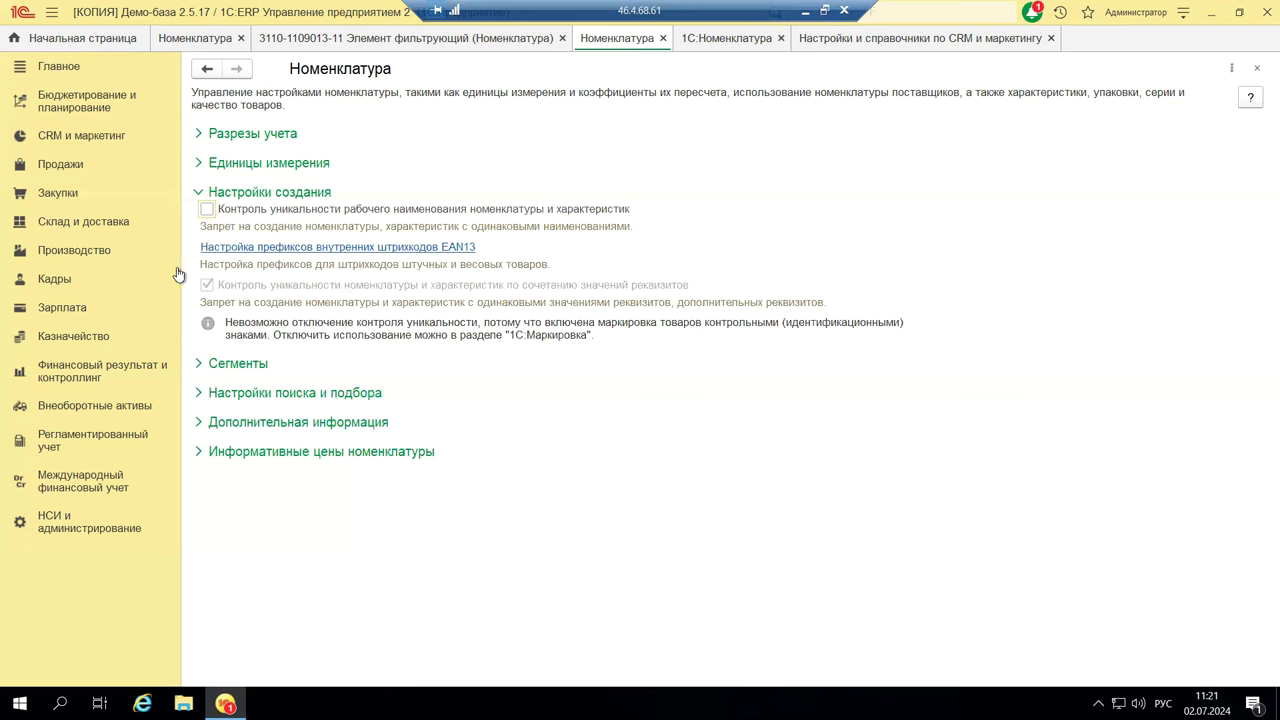
left_click(198, 363)
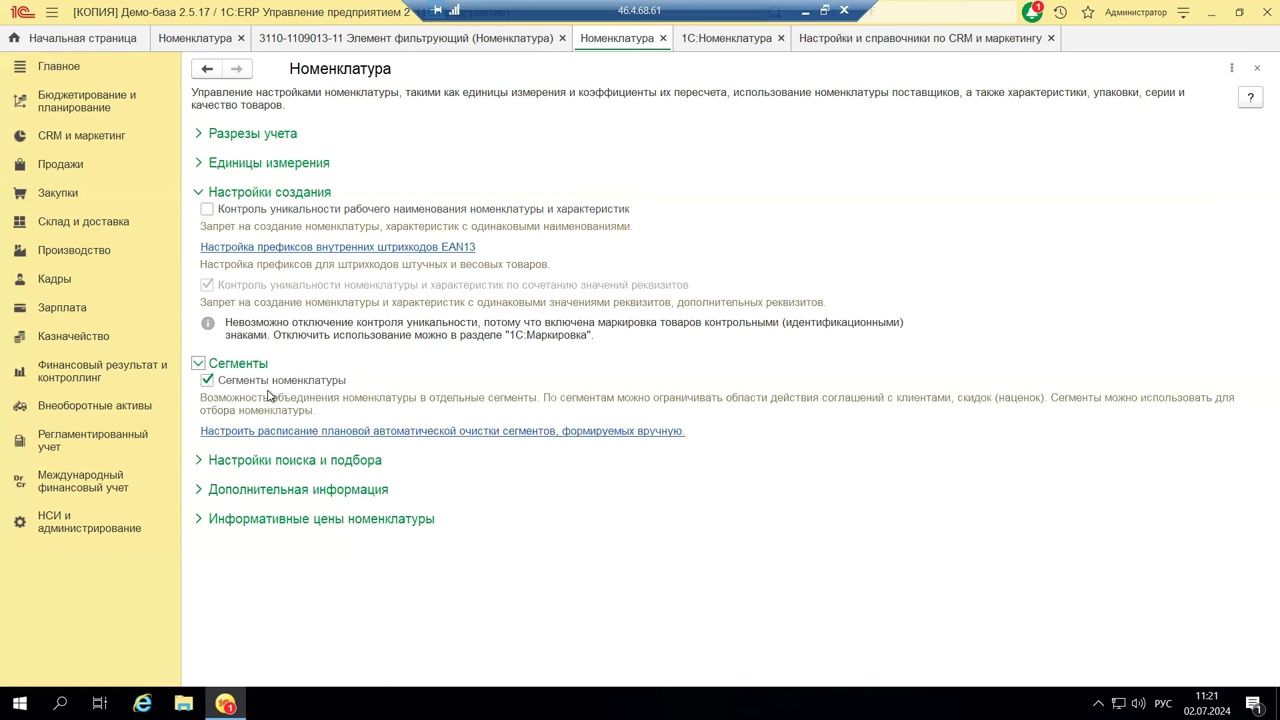
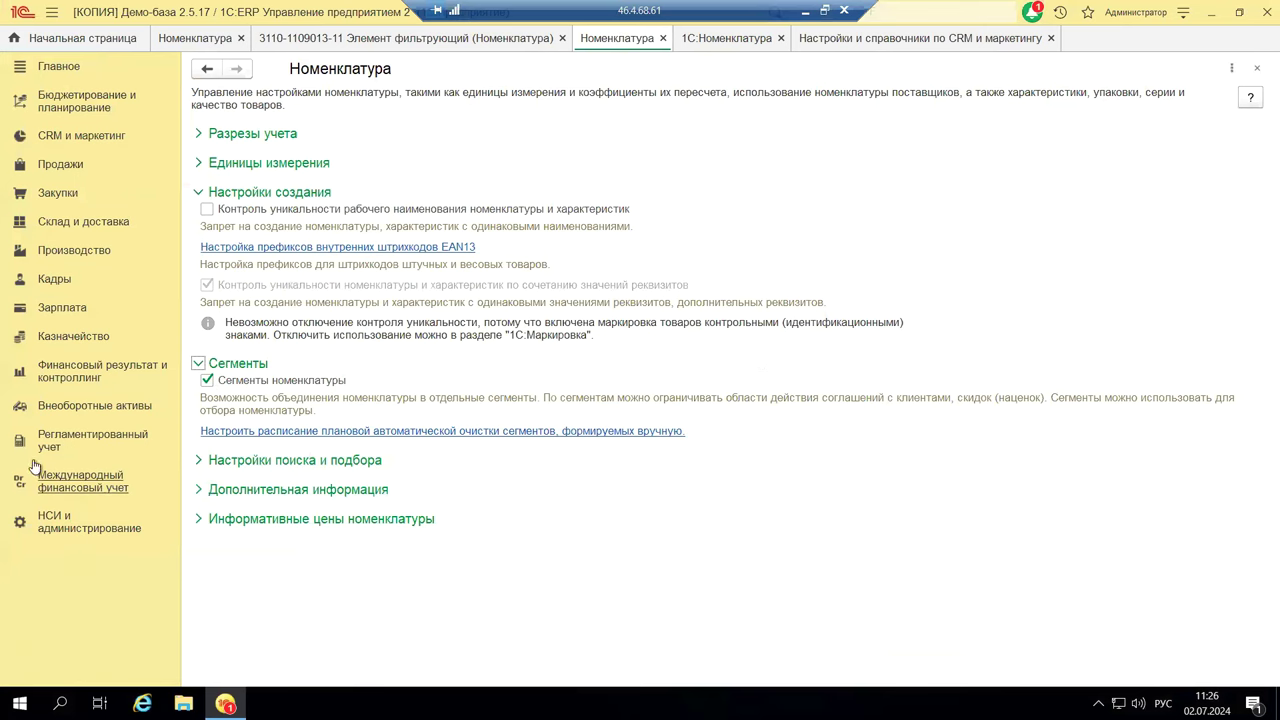
Open the Номенклатура catalogue from the master data section and start creating a new item.
left_click(60, 536)
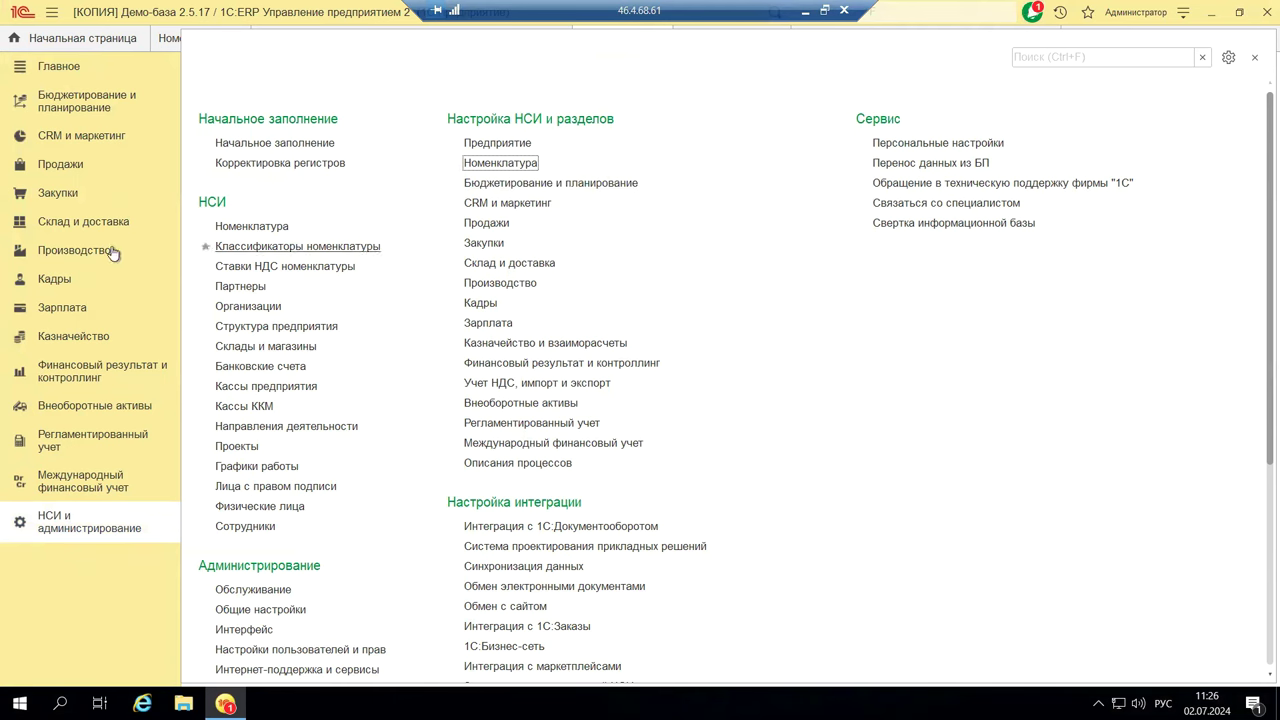
left_click(228, 228)
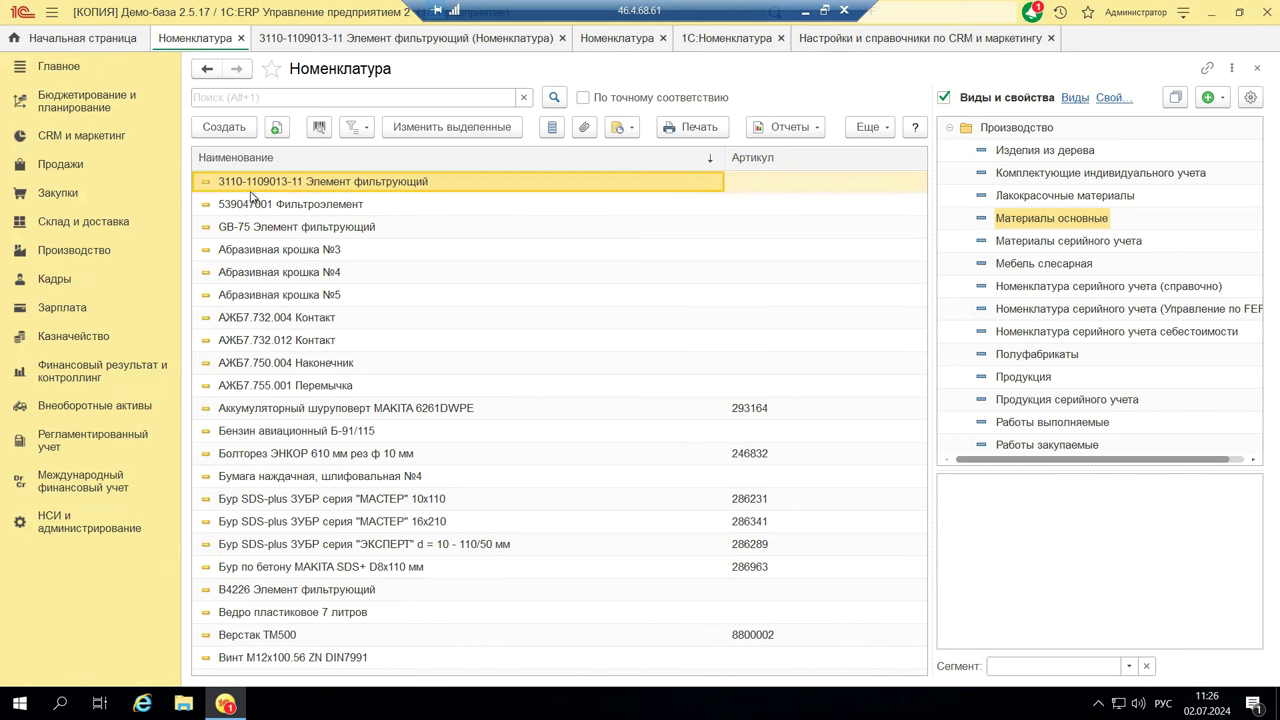
left_click(221, 131)
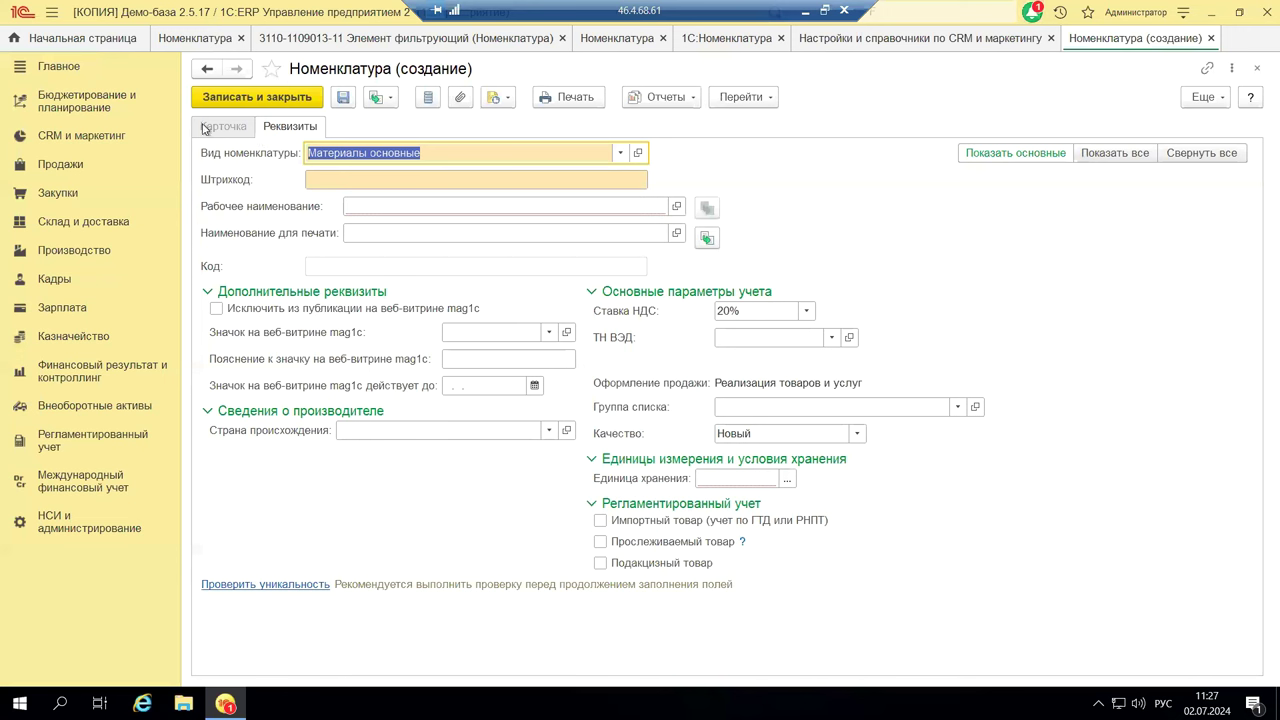
Browse the Производство and Торговая деятельность groups of item types and set the new item's type to Изделия из дерева.
left_click(621, 155)
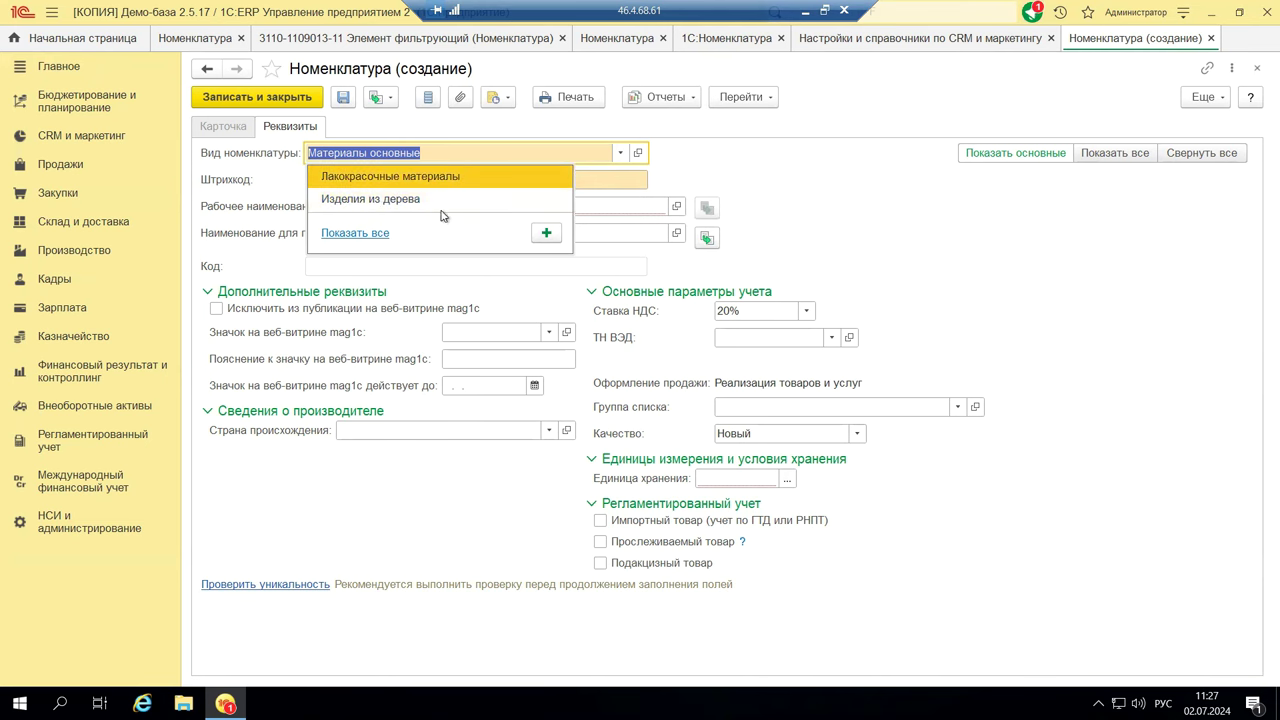
left_click(349, 234)
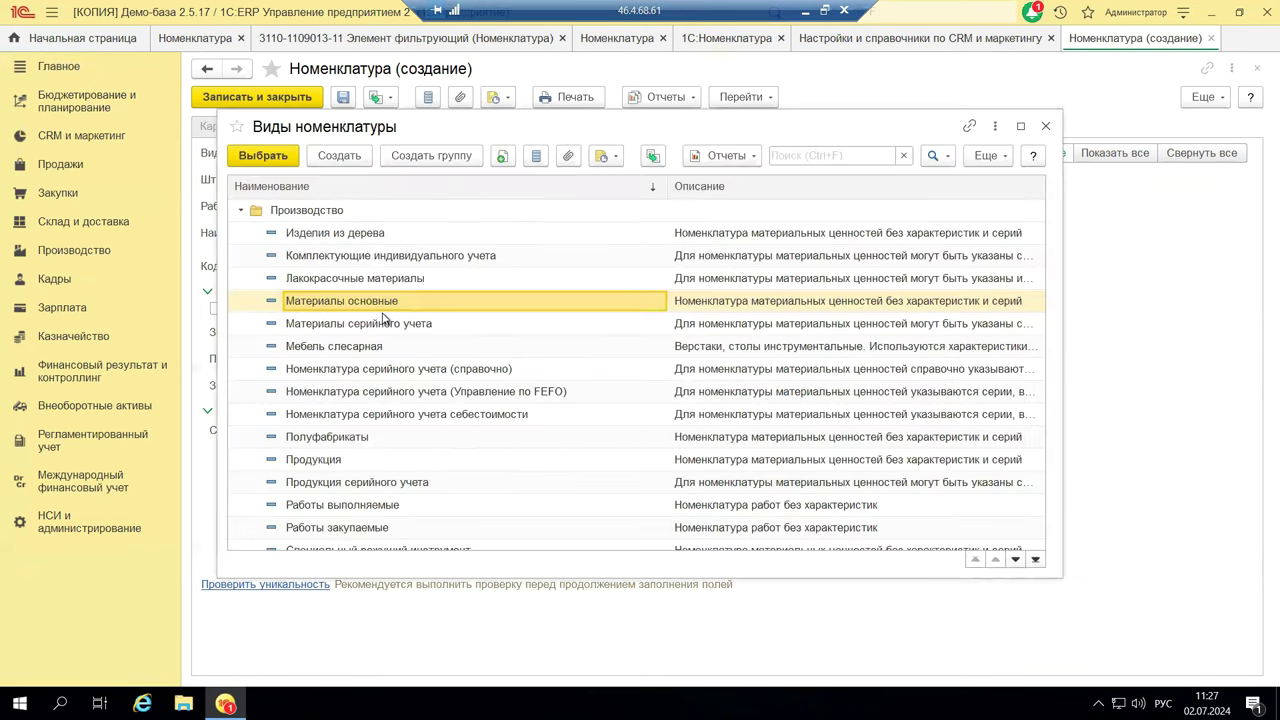
left_click(237, 211)
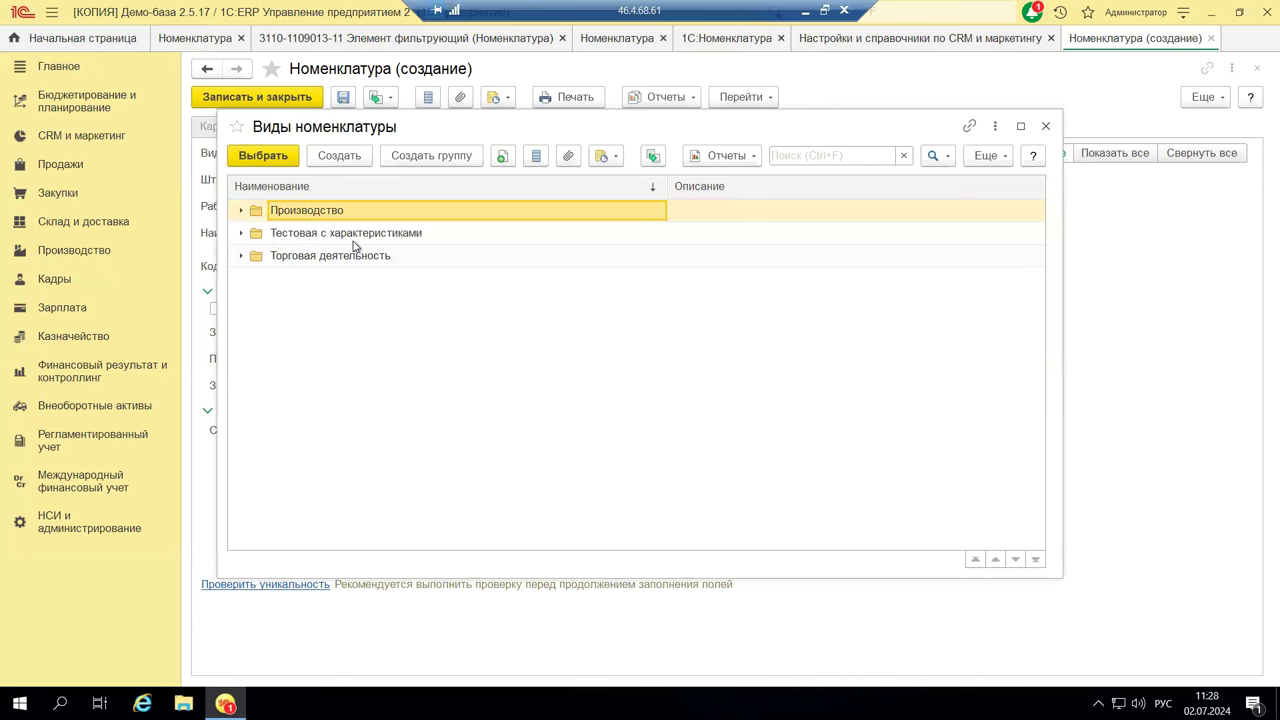
left_click(278, 258)
left_click(242, 257)
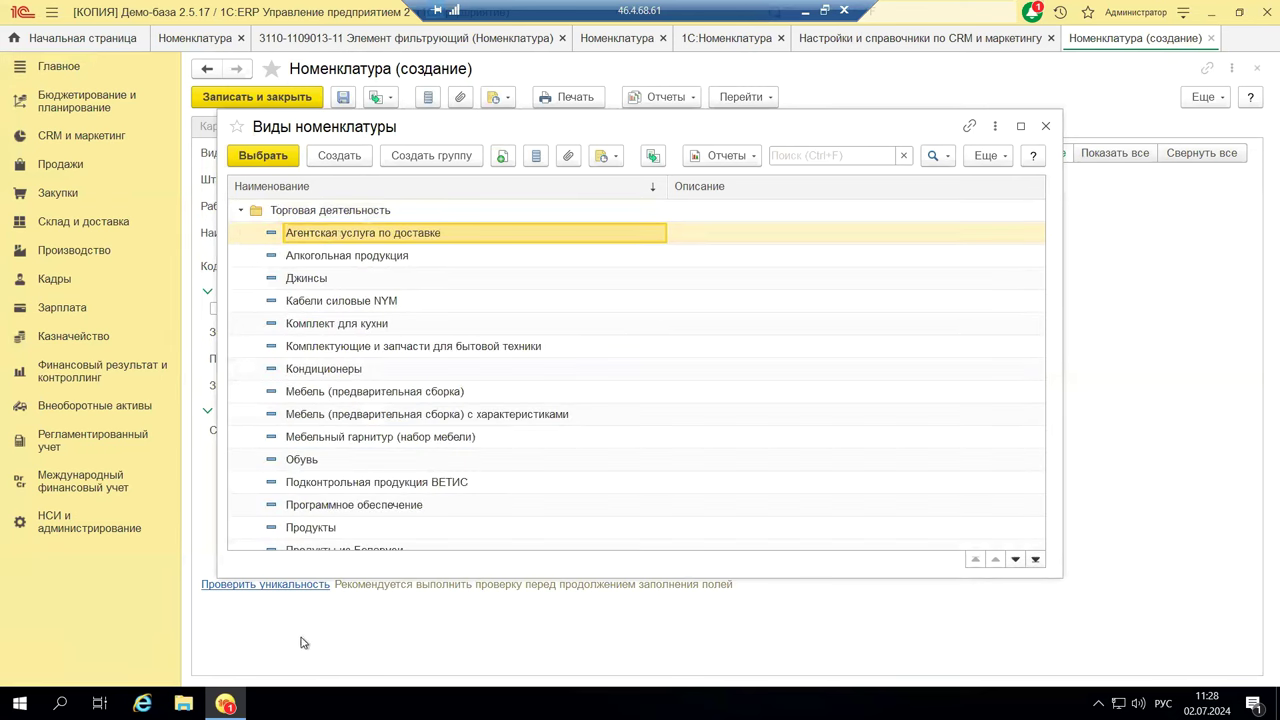
left_click(241, 211)
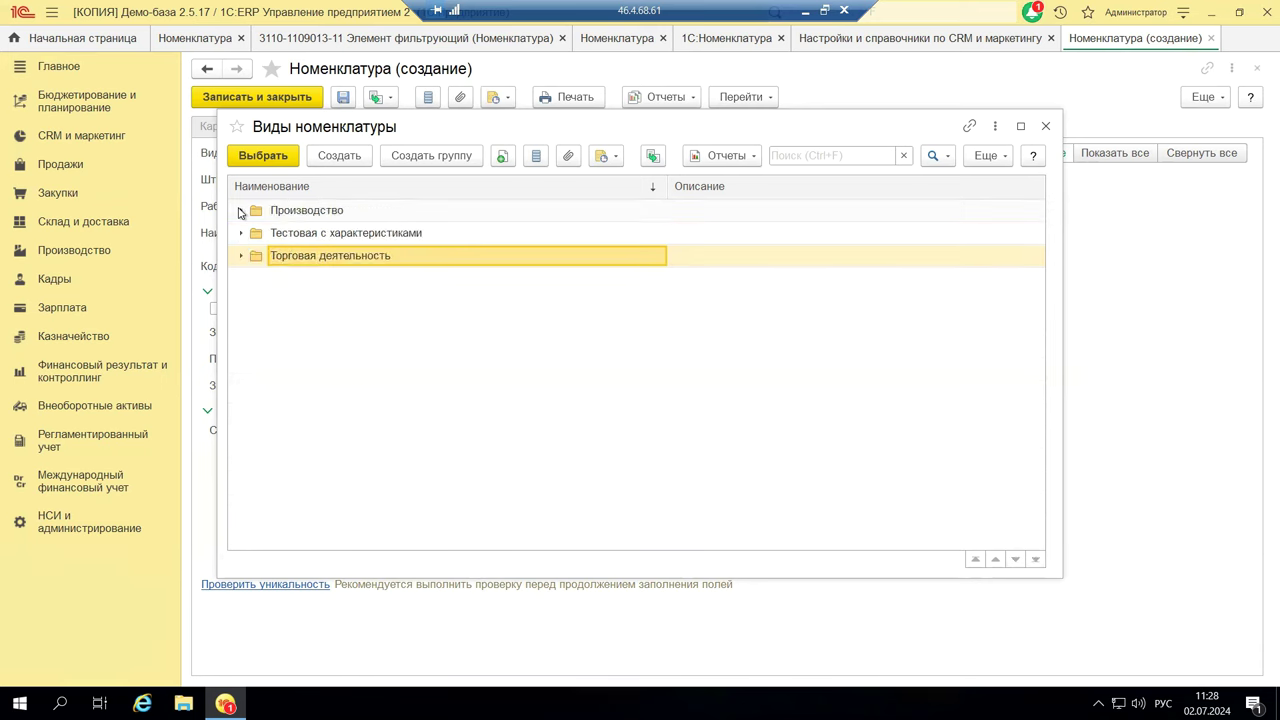
double_click(307, 211)
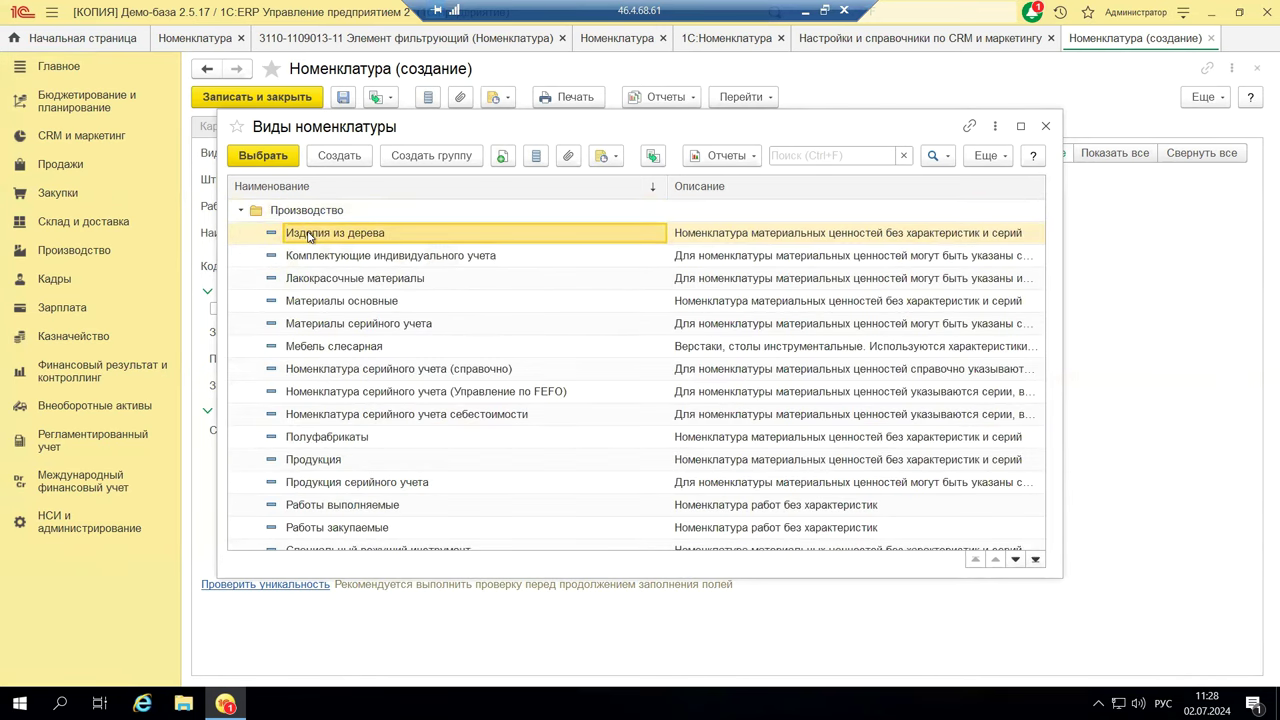
double_click(309, 233)
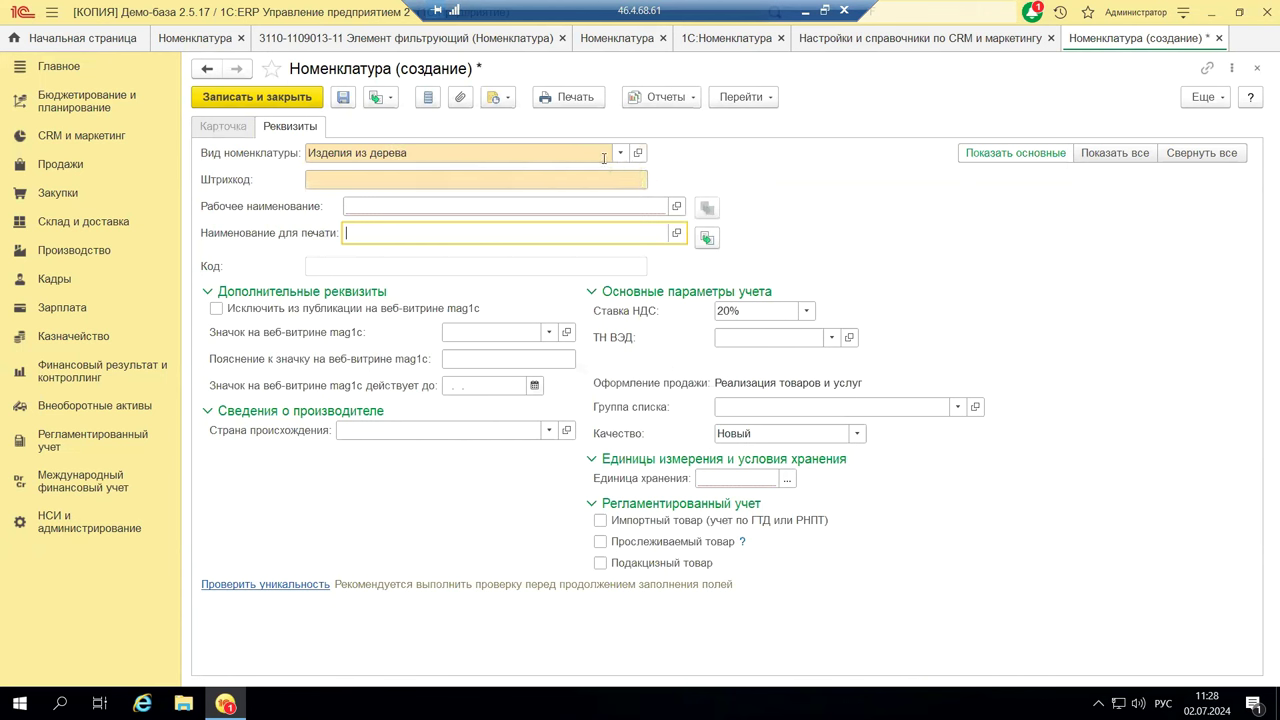
Open the Изделия из дерева item type full-screen and examine its Основное group, including the help on Характеристики and Серии.
left_click(638, 152)
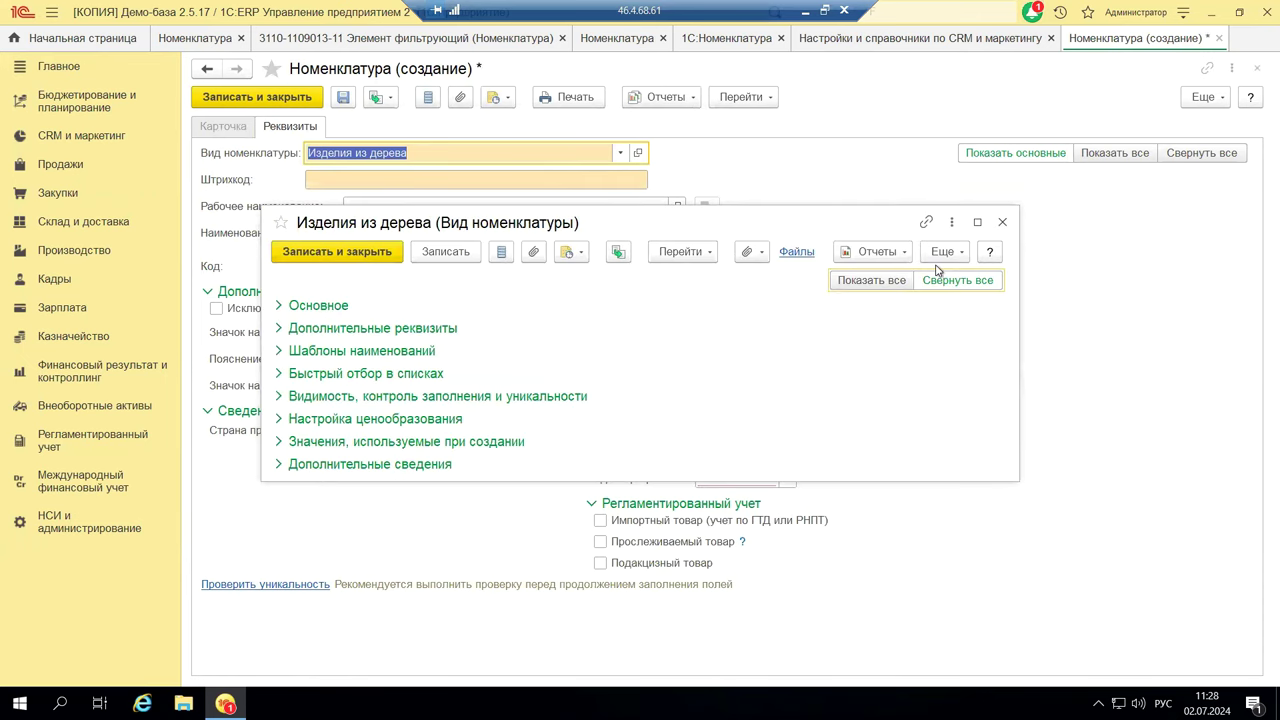
left_click(980, 222)
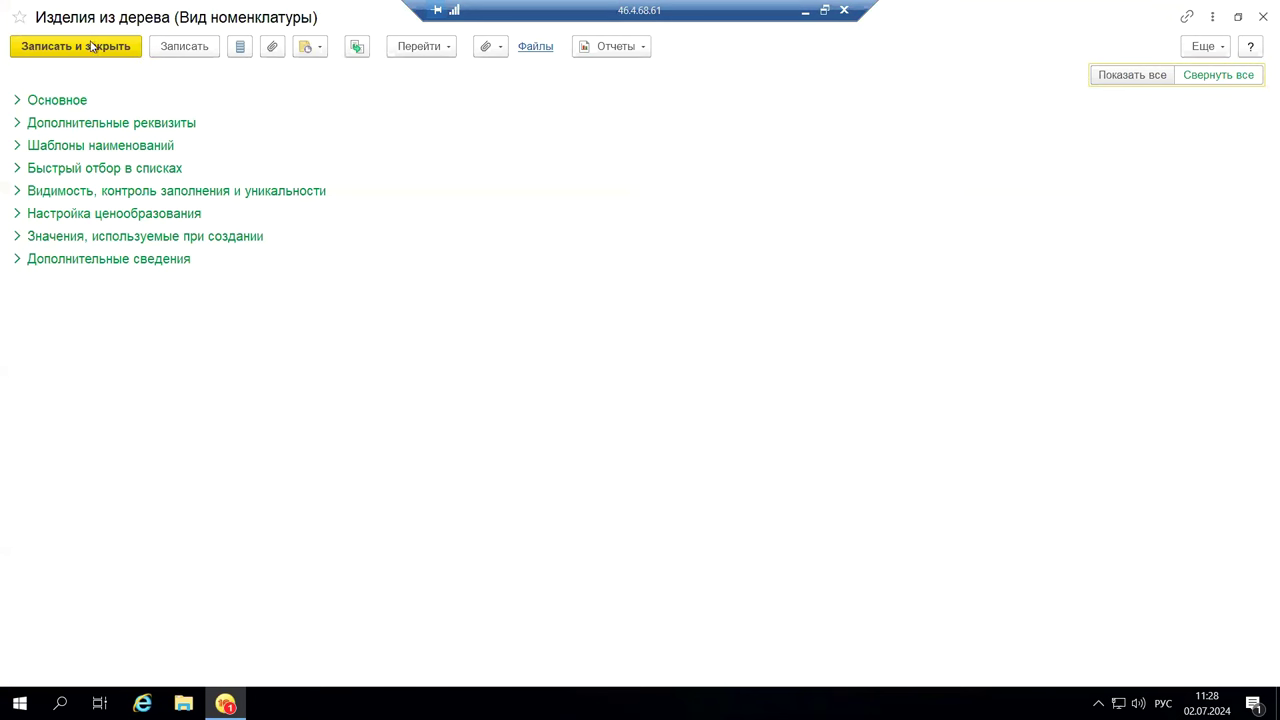
left_click(35, 101)
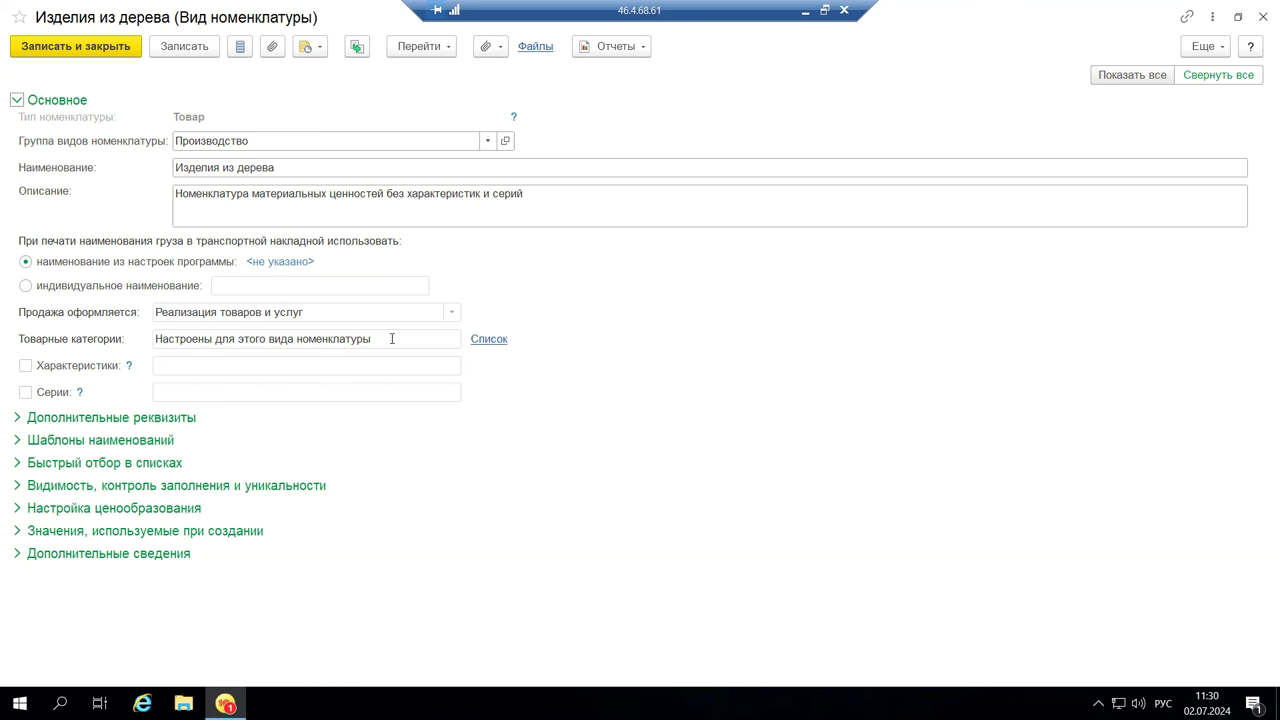
left_click(129, 368)
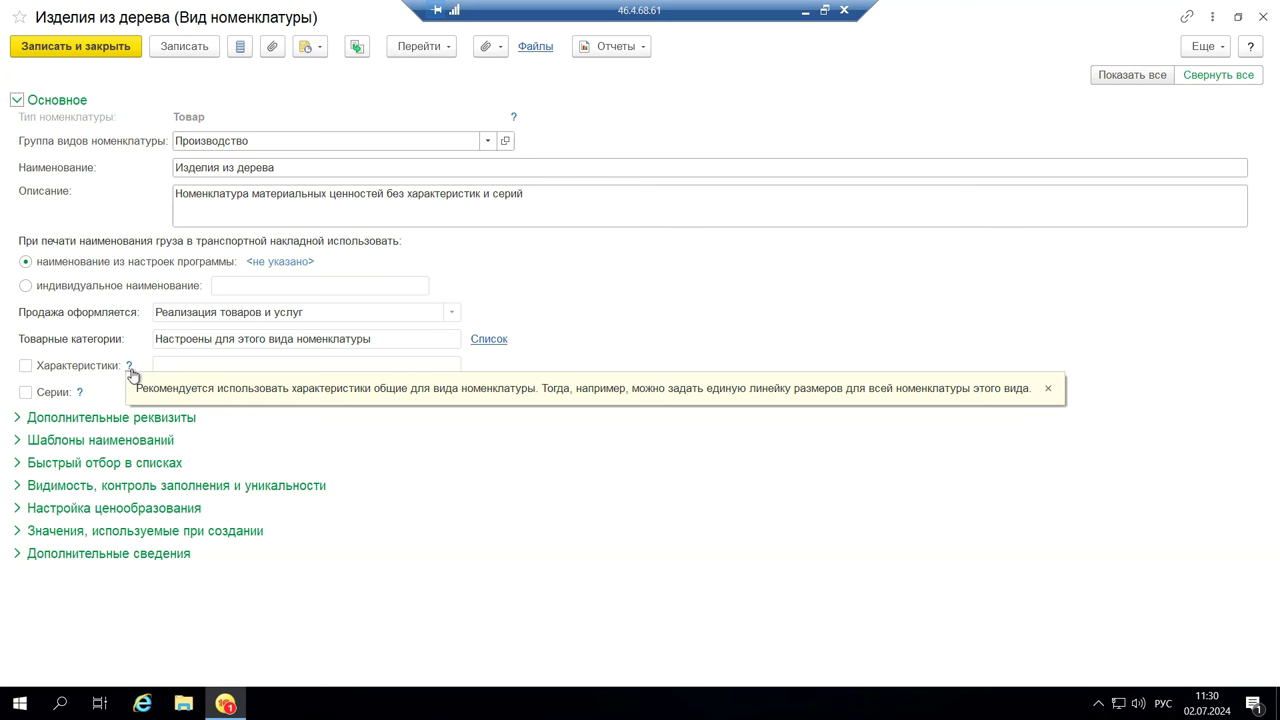
left_click(79, 395)
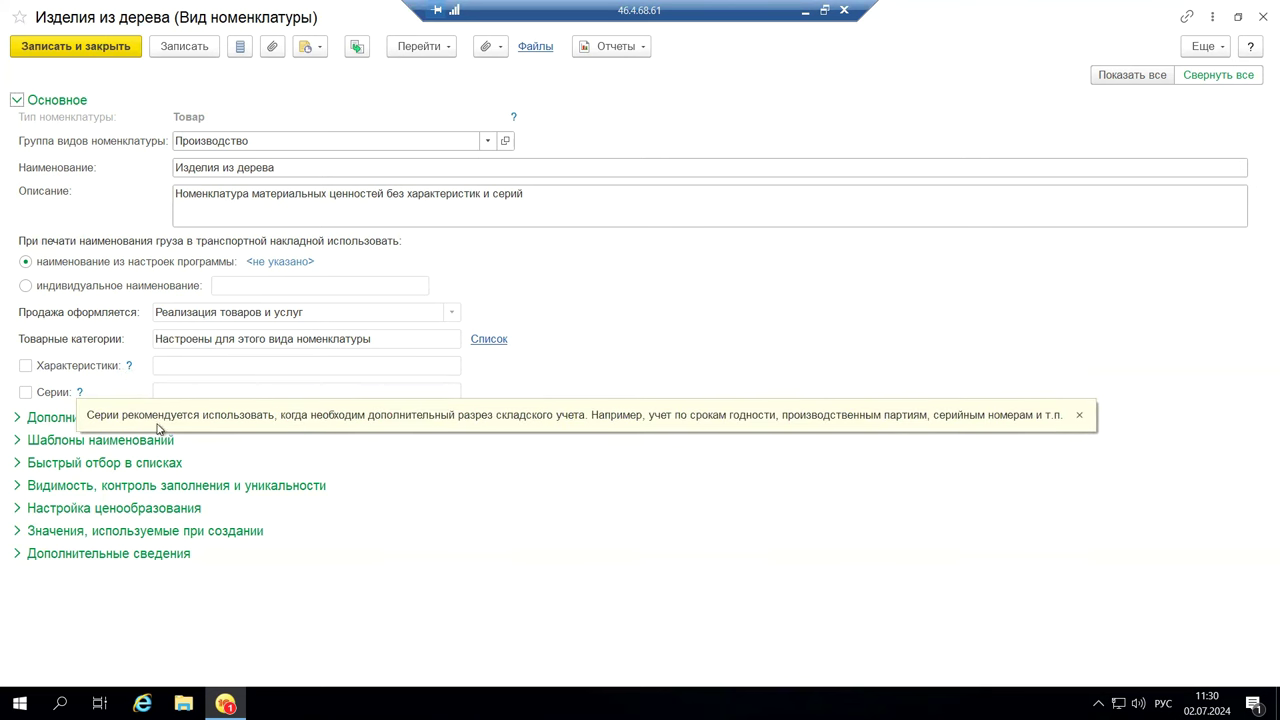
left_click(1081, 416)
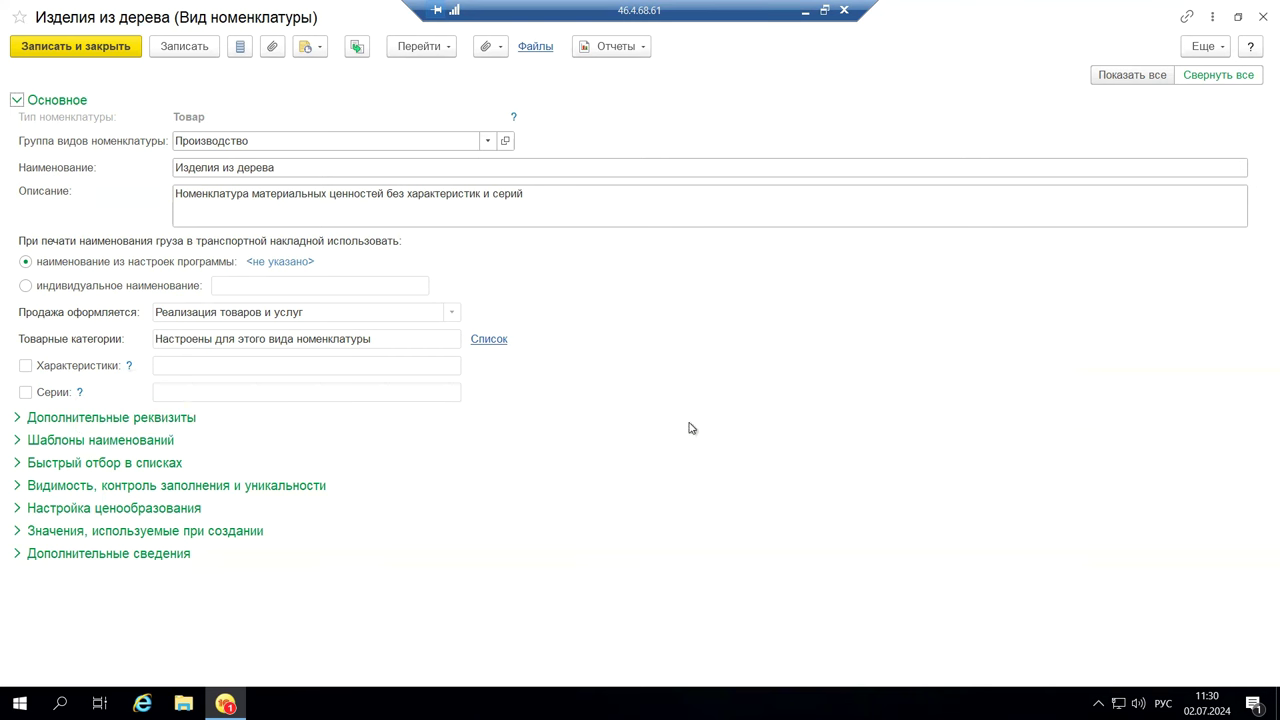
Expand and examine the Дополнительные реквизиты and Шаблоны наименований groups of the item type.
left_click(15, 419)
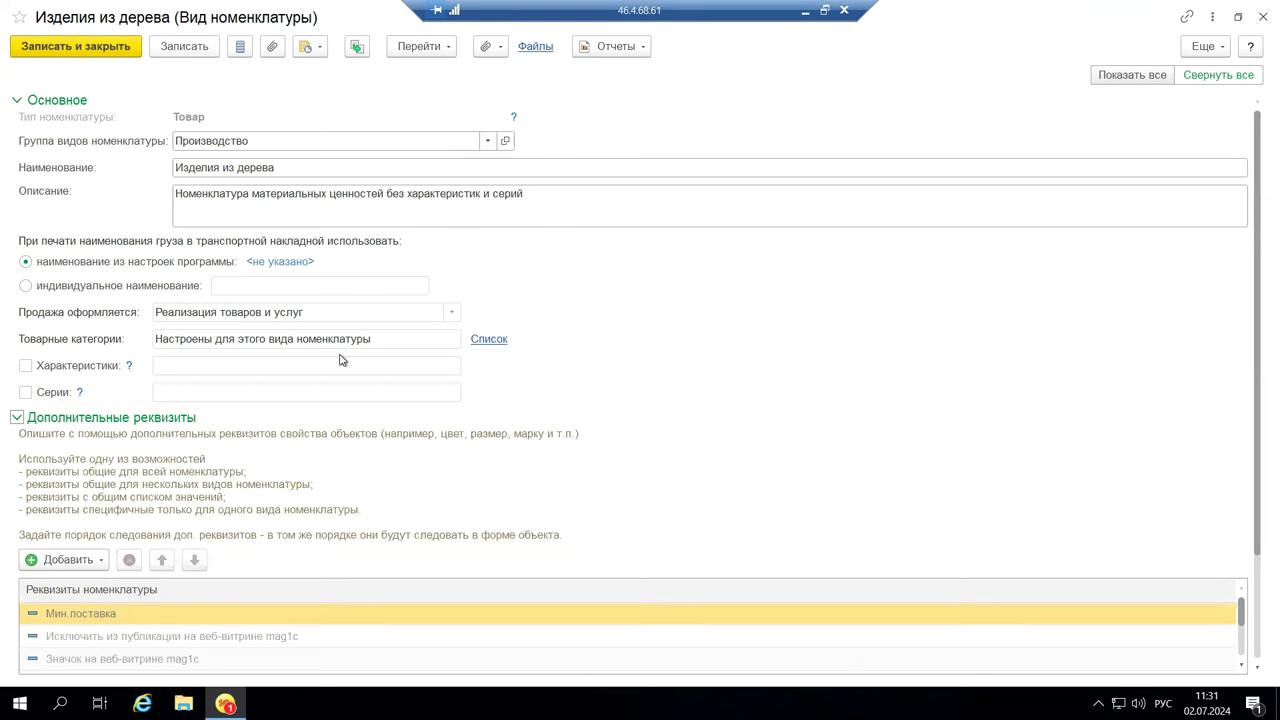
scroll(340, 360, "down", 3)
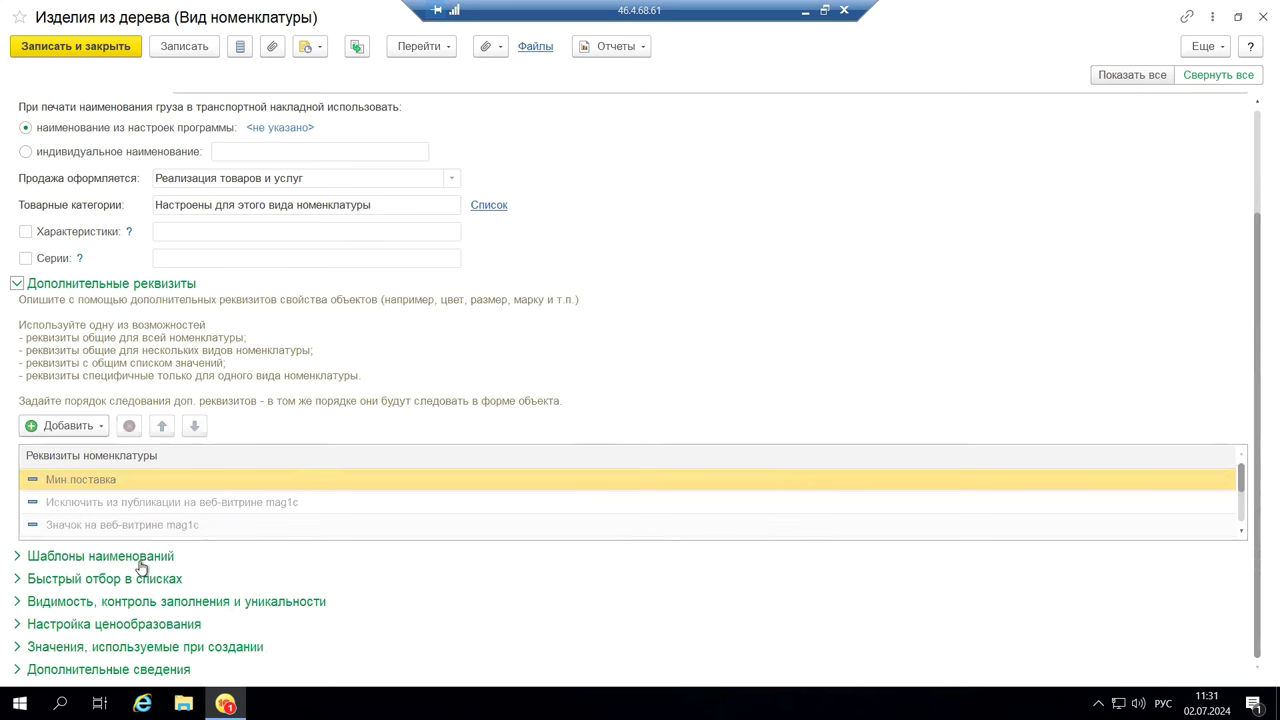
left_click(17, 557)
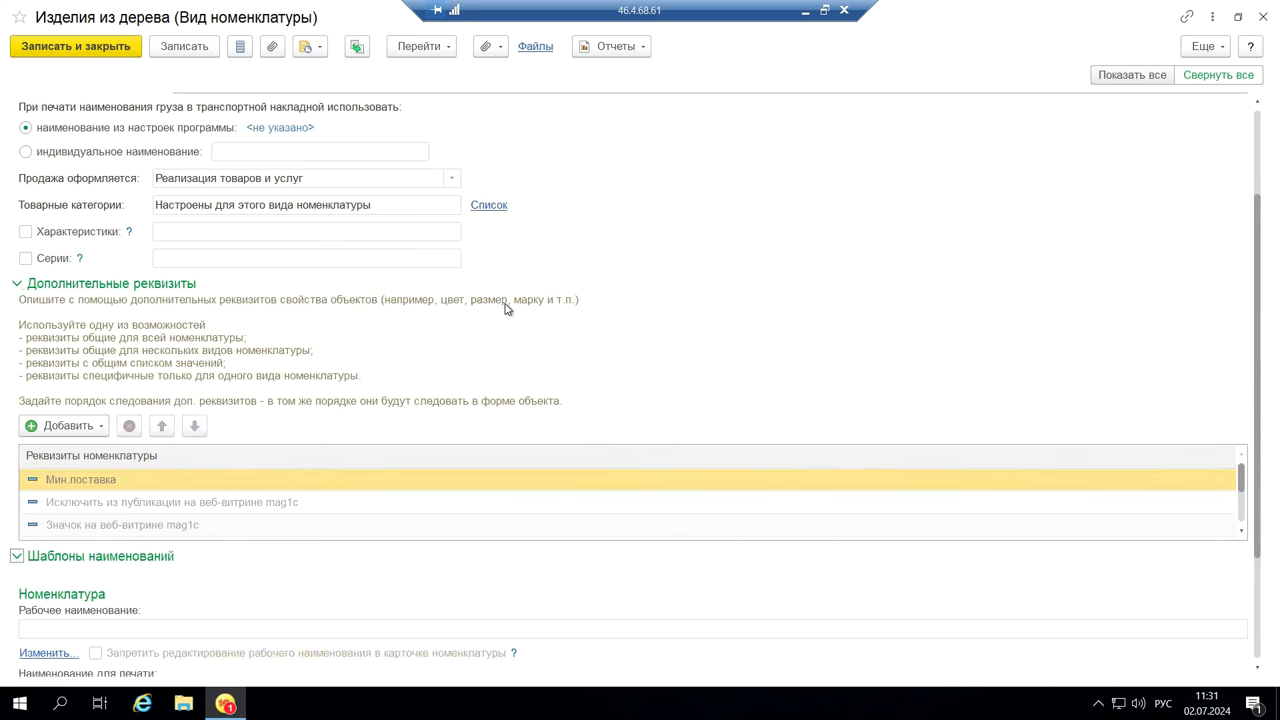
scroll(538, 302, "down", 2)
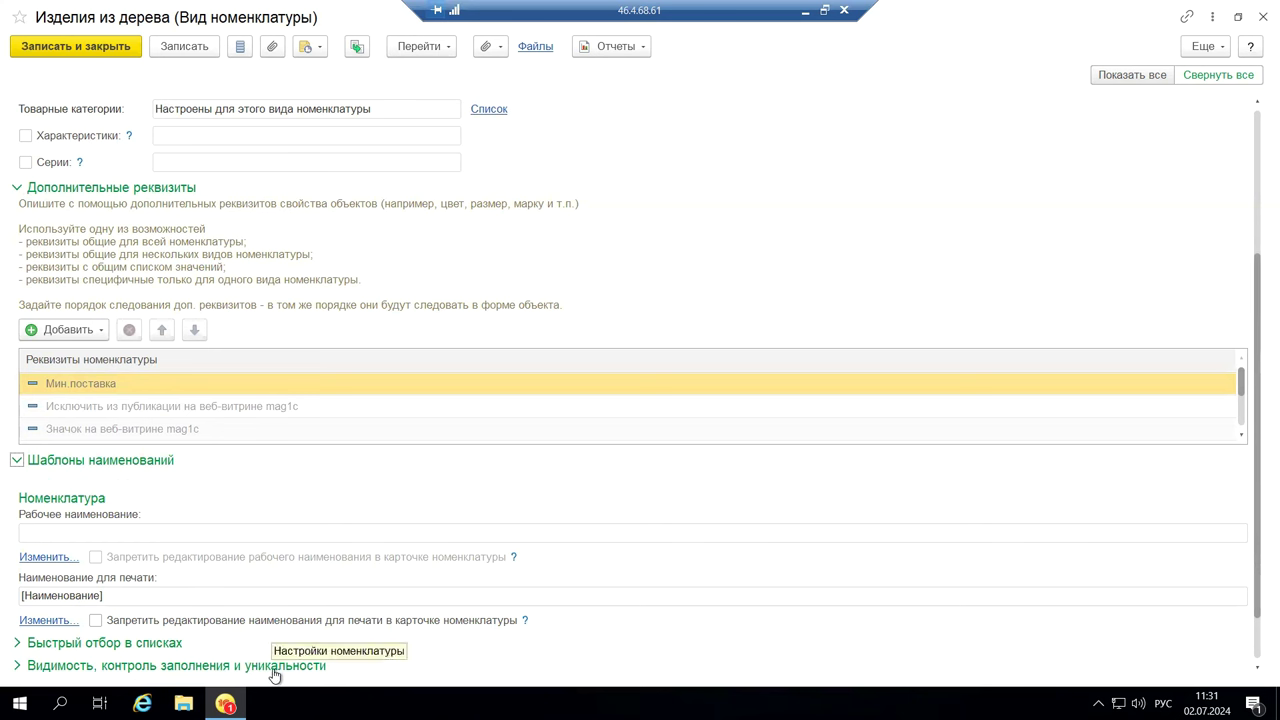
Examine the attribute table under Видимость, контроль заполнения и уникальности, and close the item type card.
left_click(18, 668)
scroll(357, 530, "down", 5)
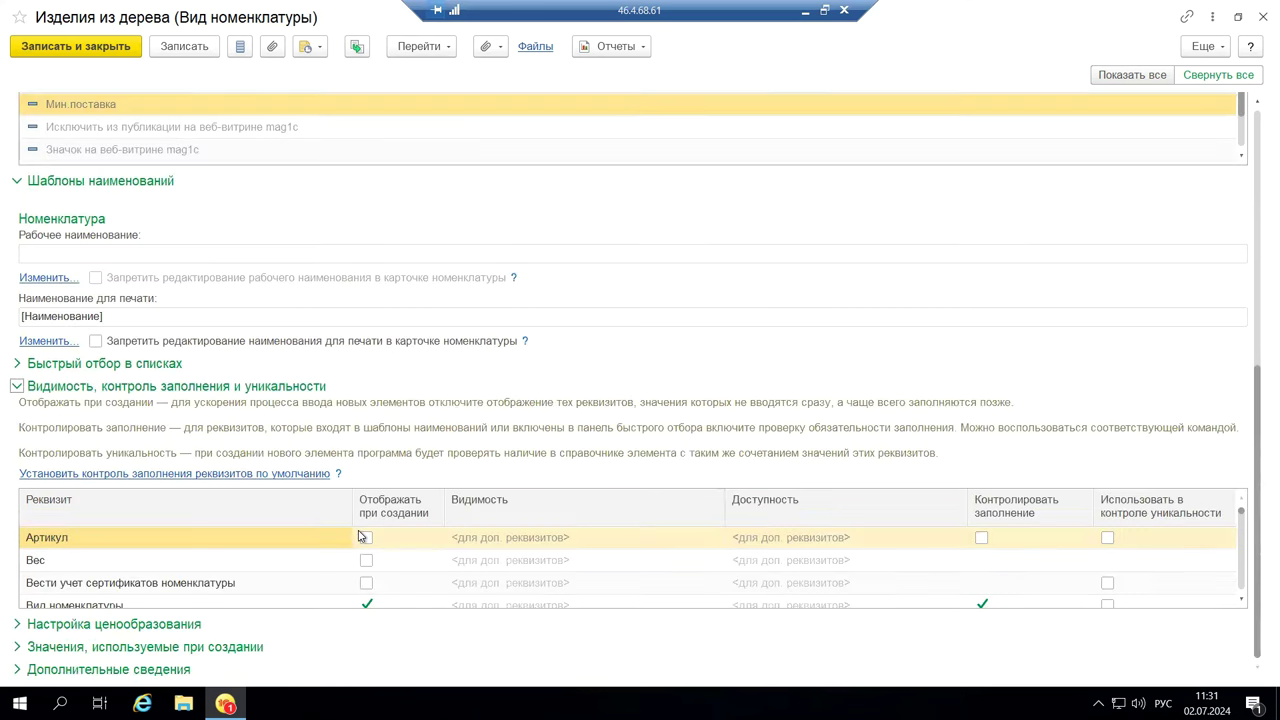
scroll(360, 537, "down", 3)
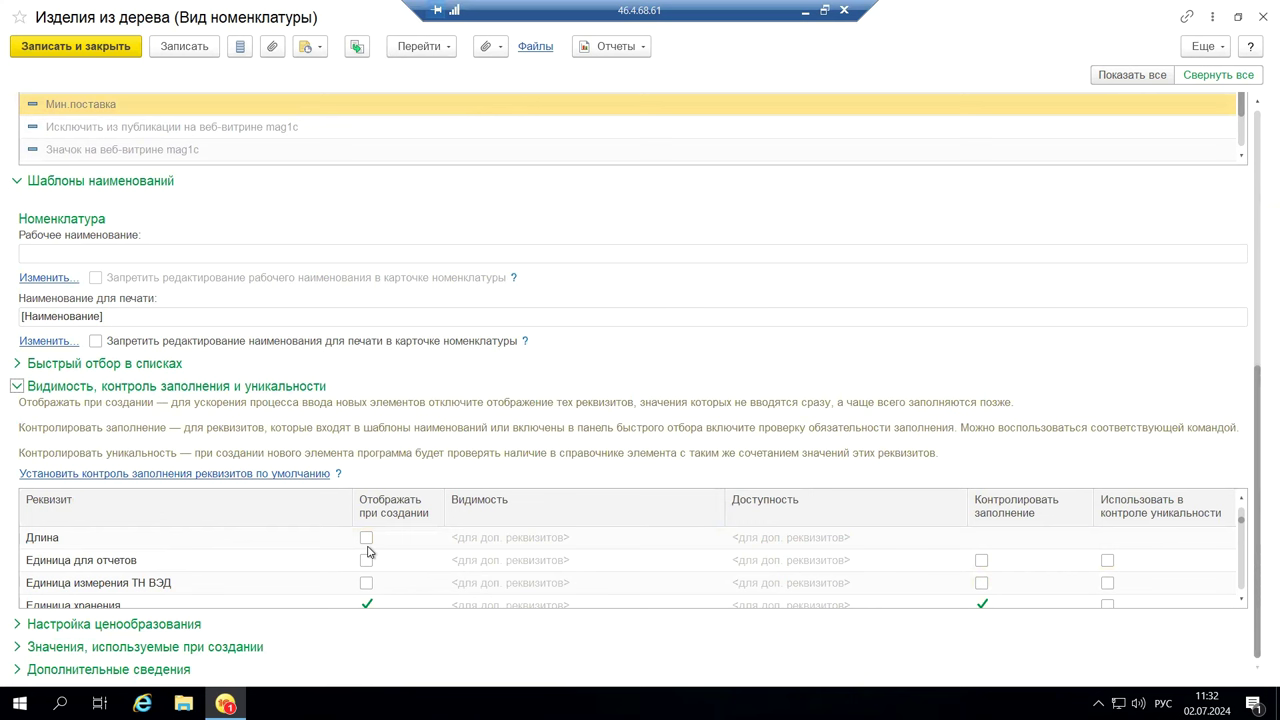
scroll(367, 558, "down", 1)
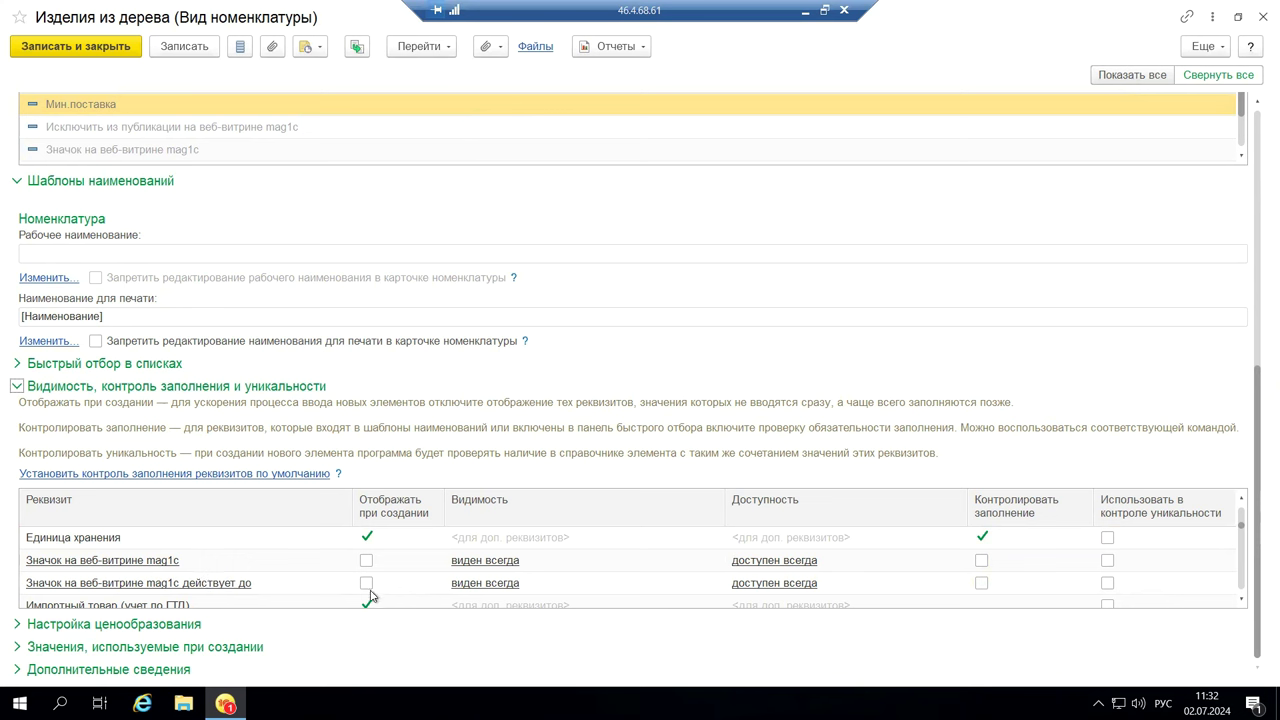
scroll(368, 596, "down", 1)
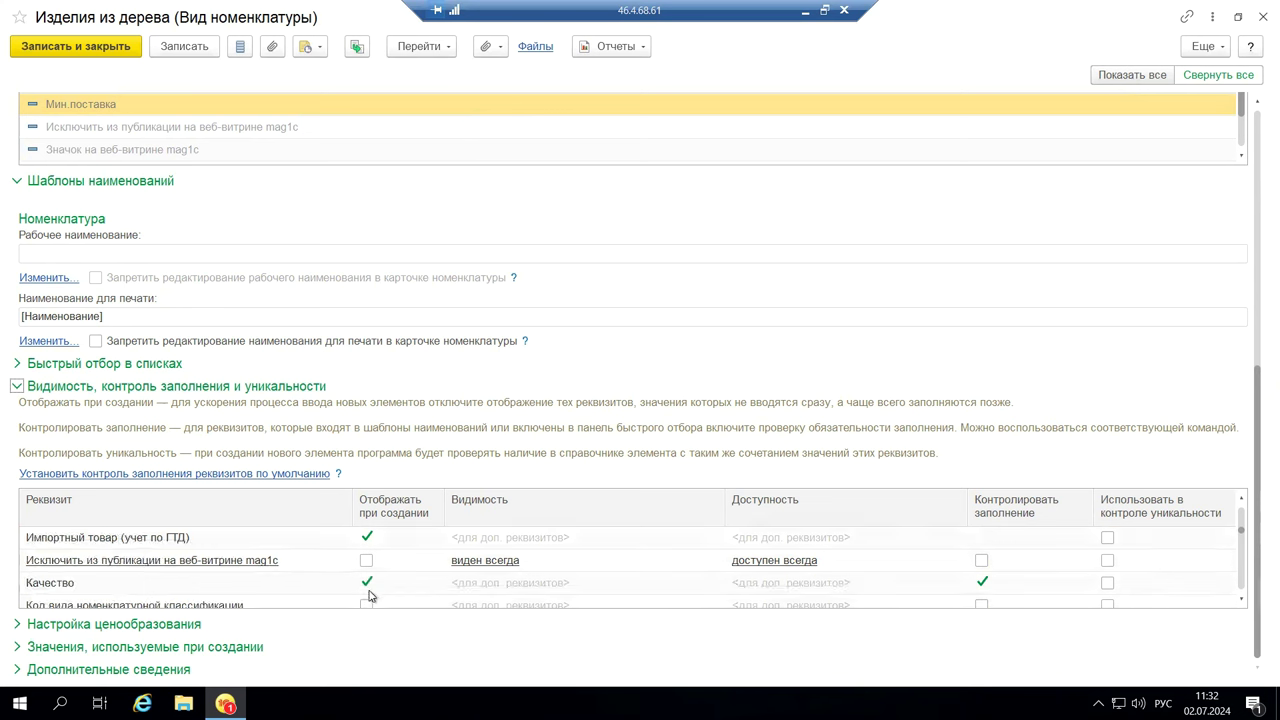
scroll(289, 592, "down", 1)
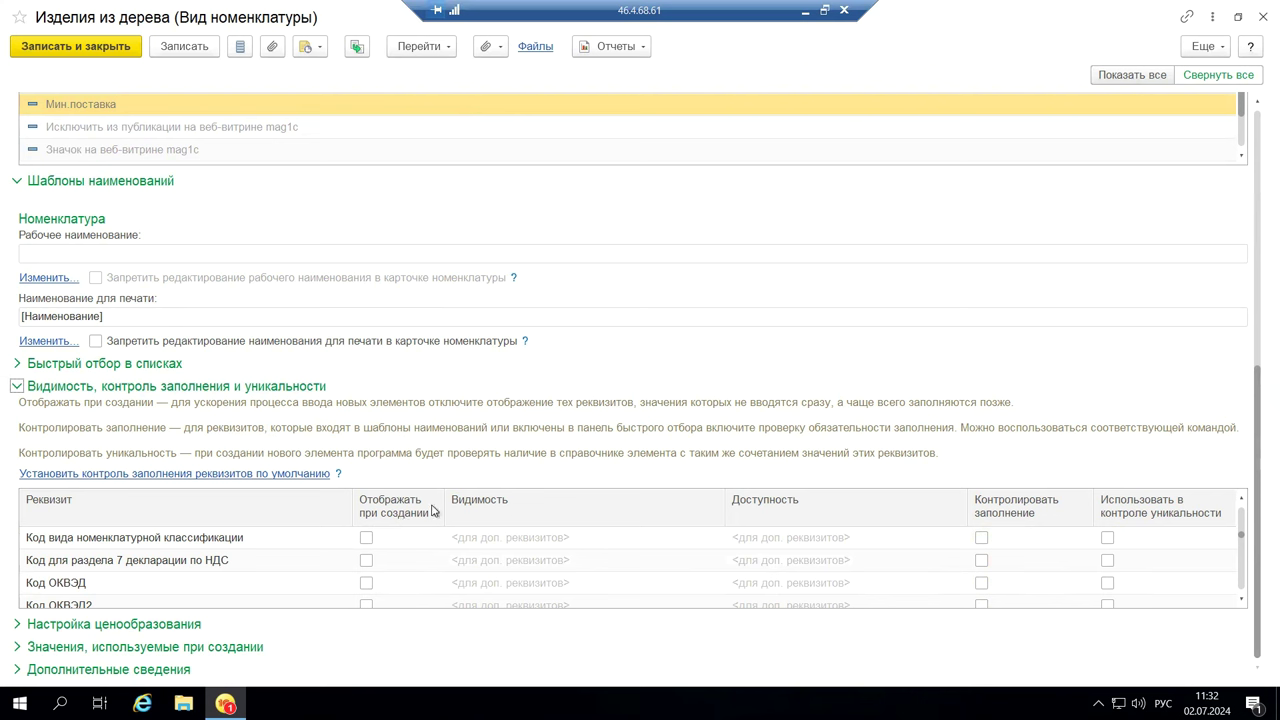
scroll(508, 555, "down", 4)
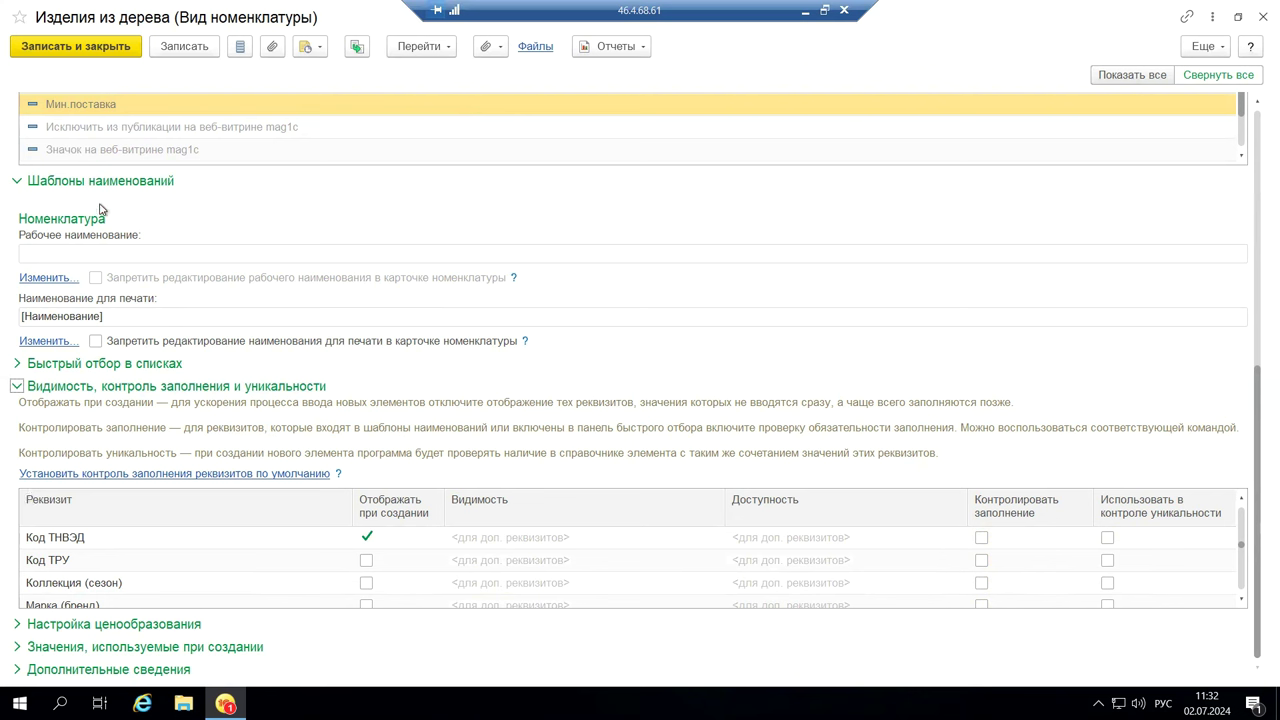
left_click(1261, 17)
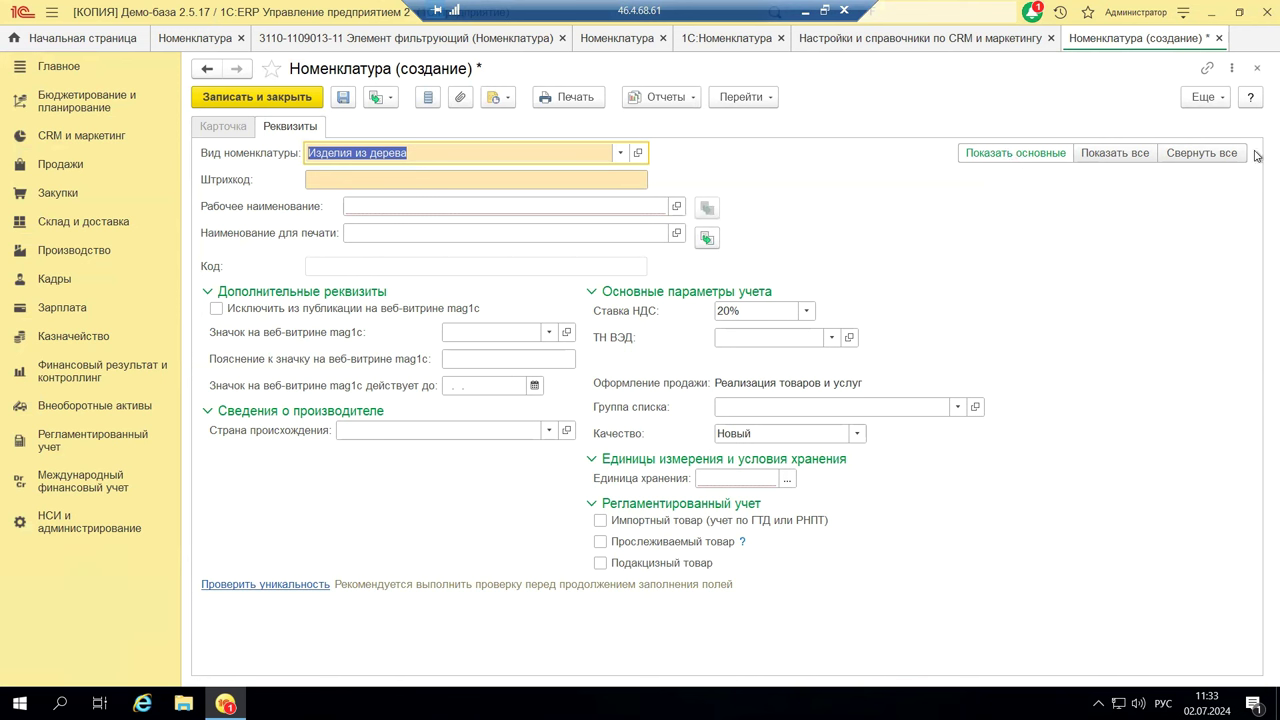
Compare the new item's full attribute set with the main attributes only, and collapse all of its groups.
left_click(978, 155)
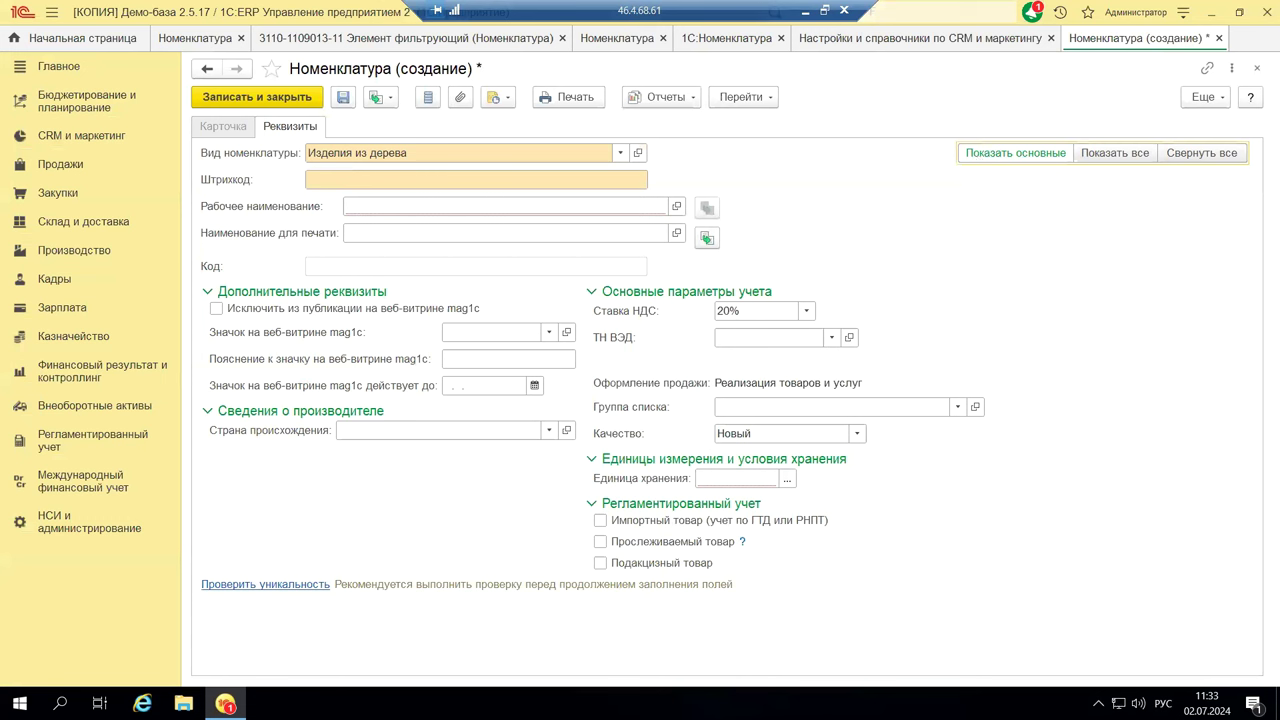
left_click(1110, 153)
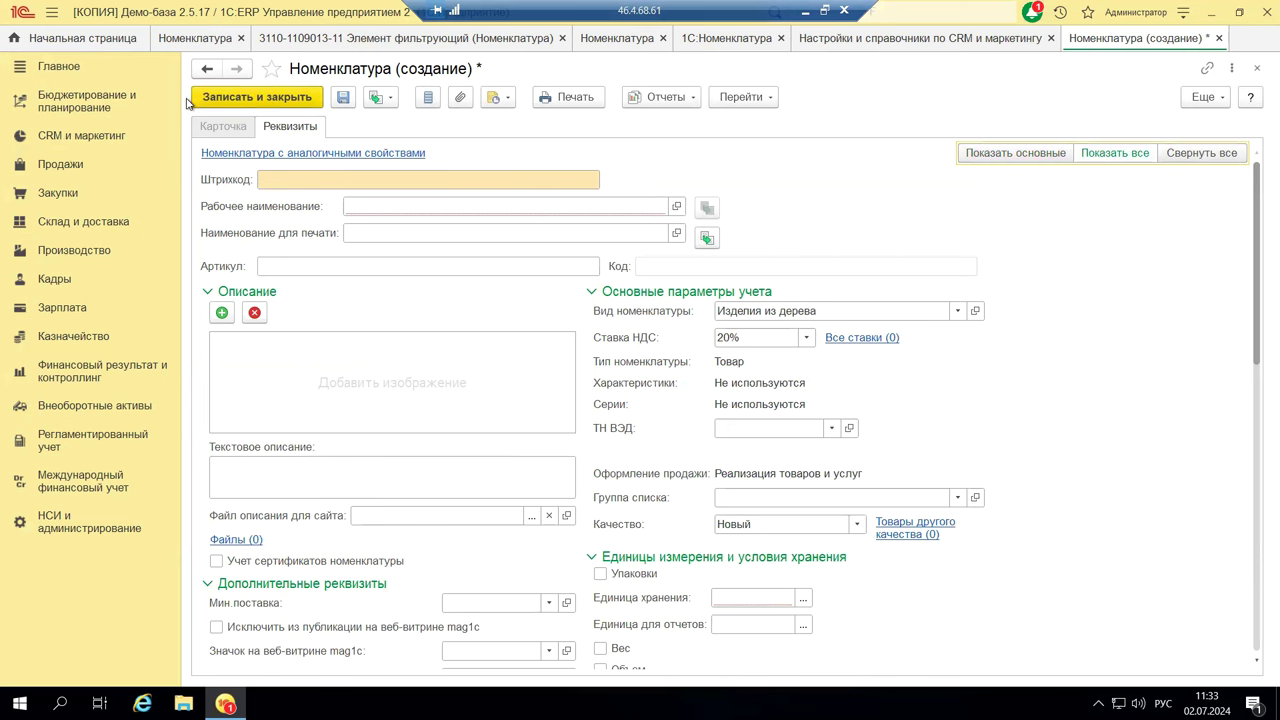
scroll(762, 383, "down", 7)
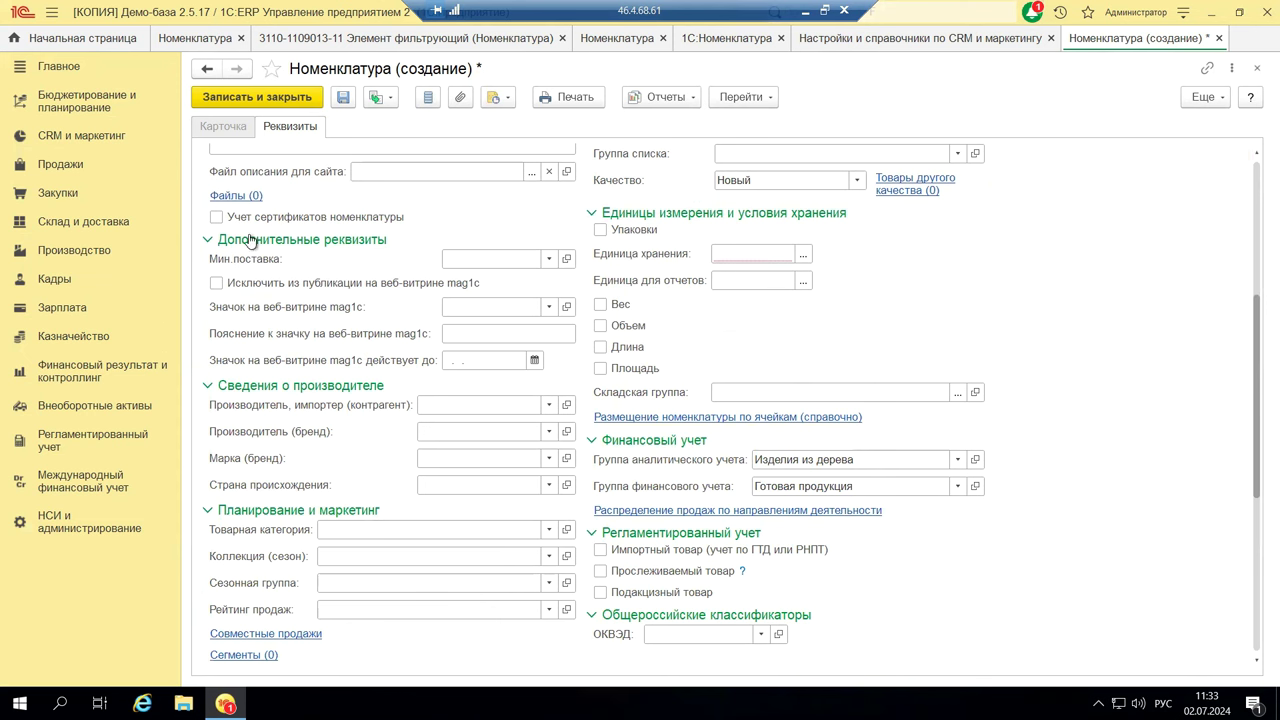
left_click(208, 240)
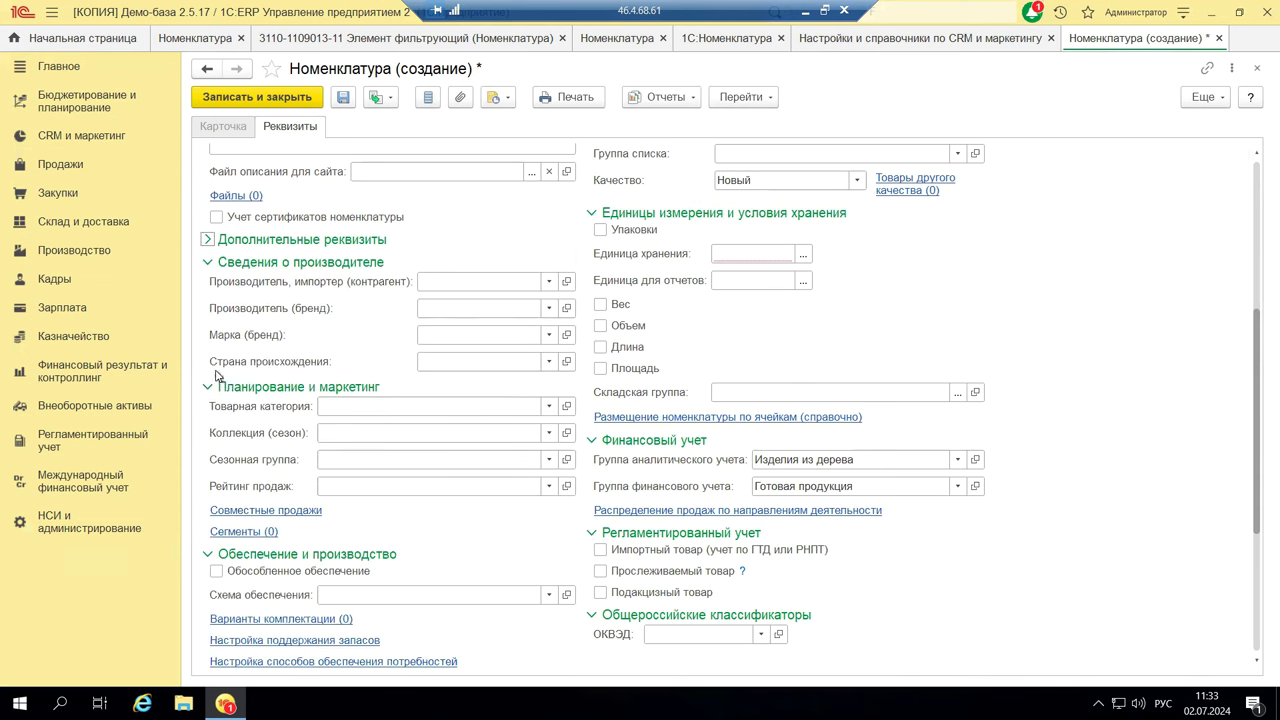
left_click(210, 263)
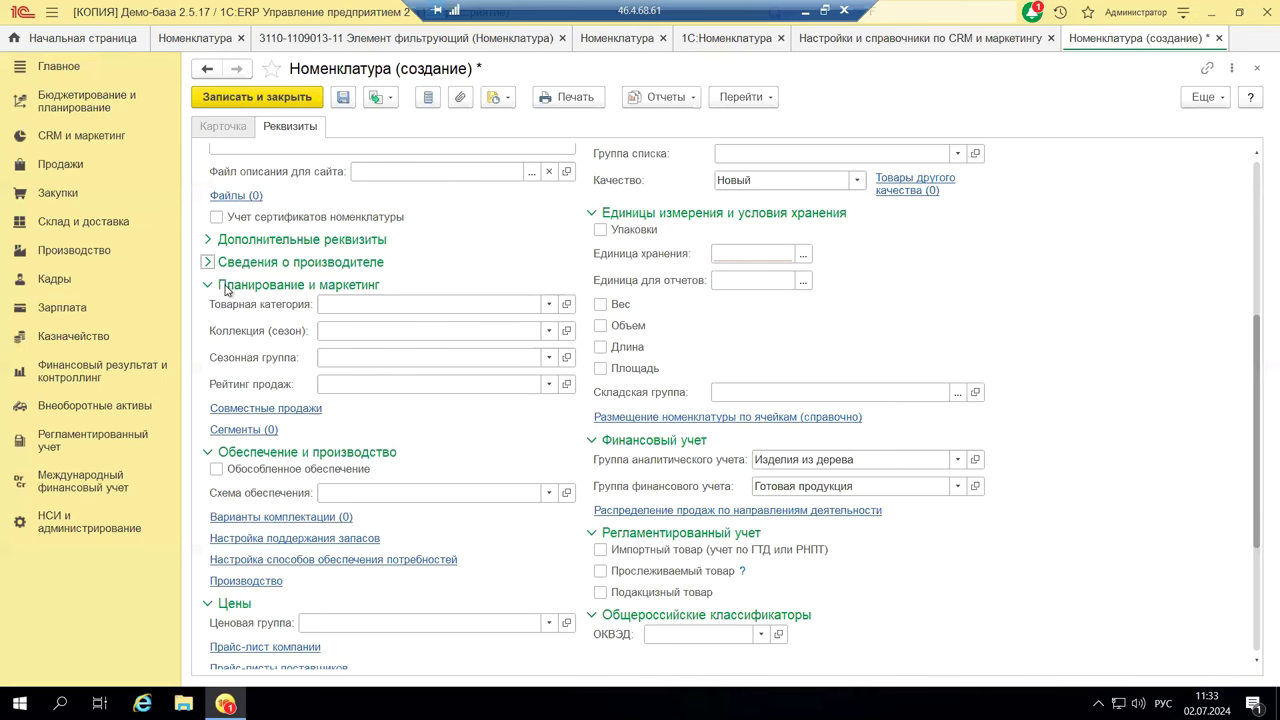
scroll(1115, 170, "up", 2)
scroll(1116, 170, "up", 6)
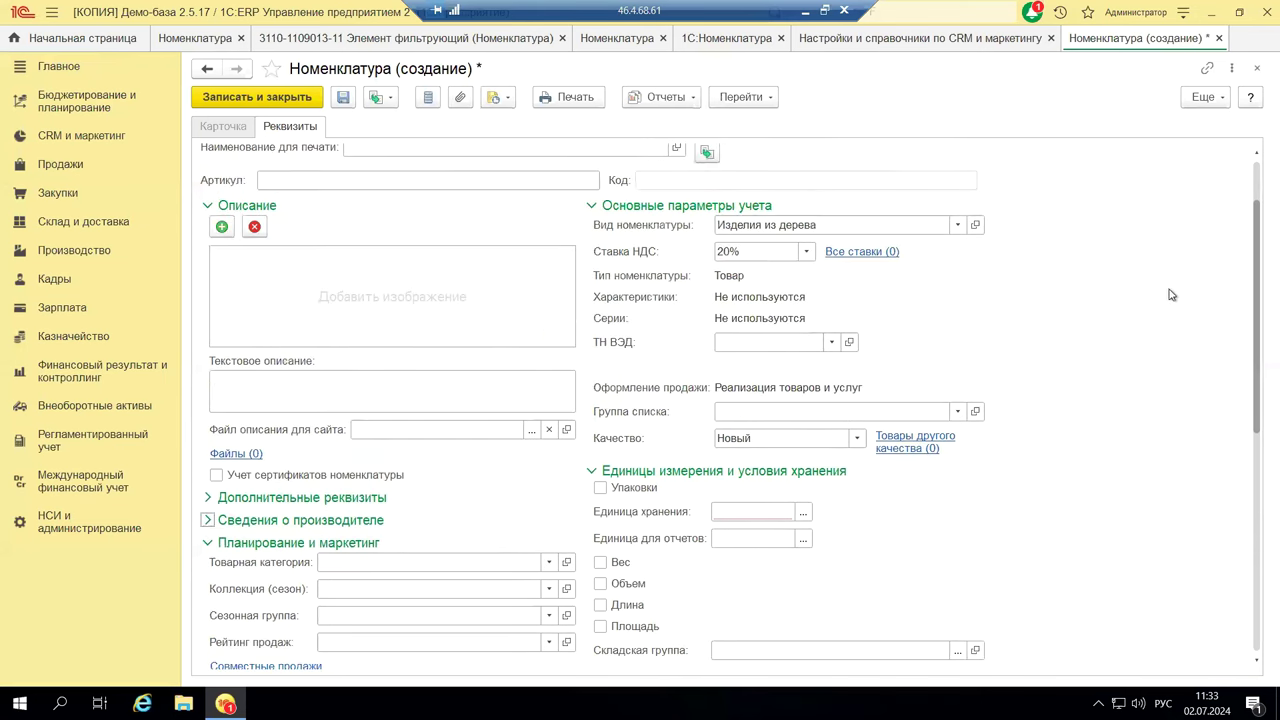
left_click(1012, 155)
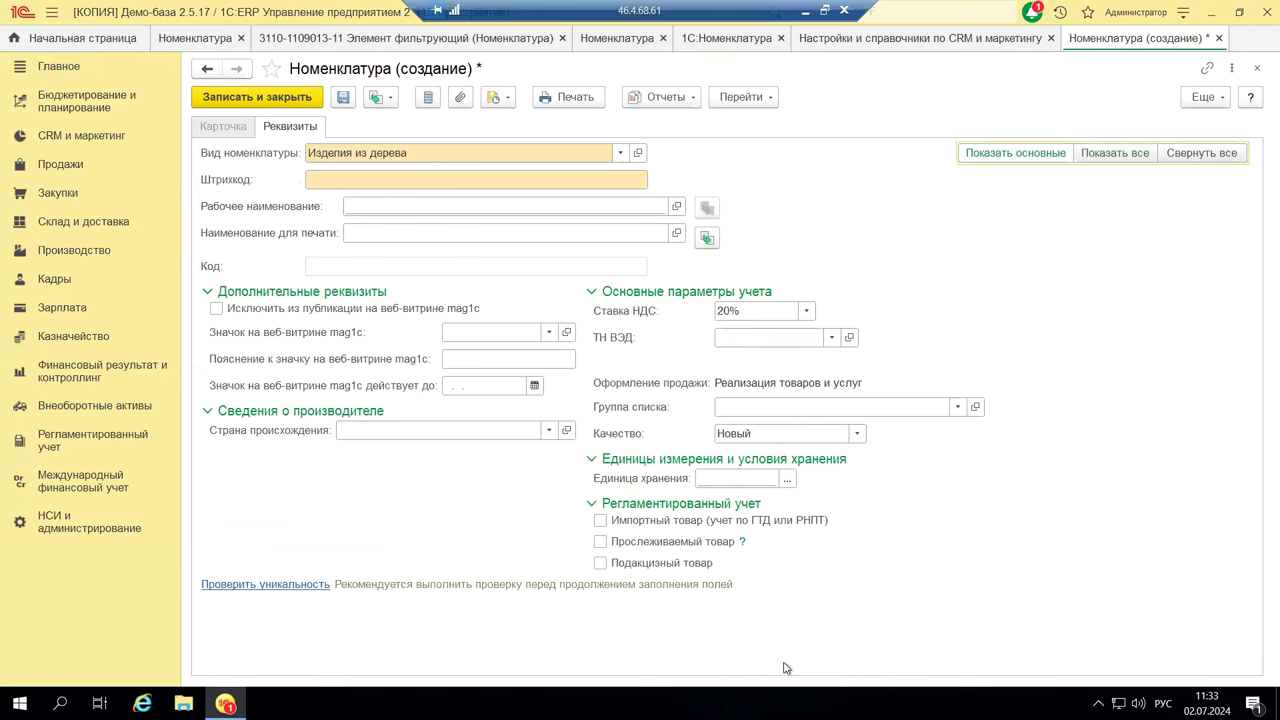
left_click(1204, 155)
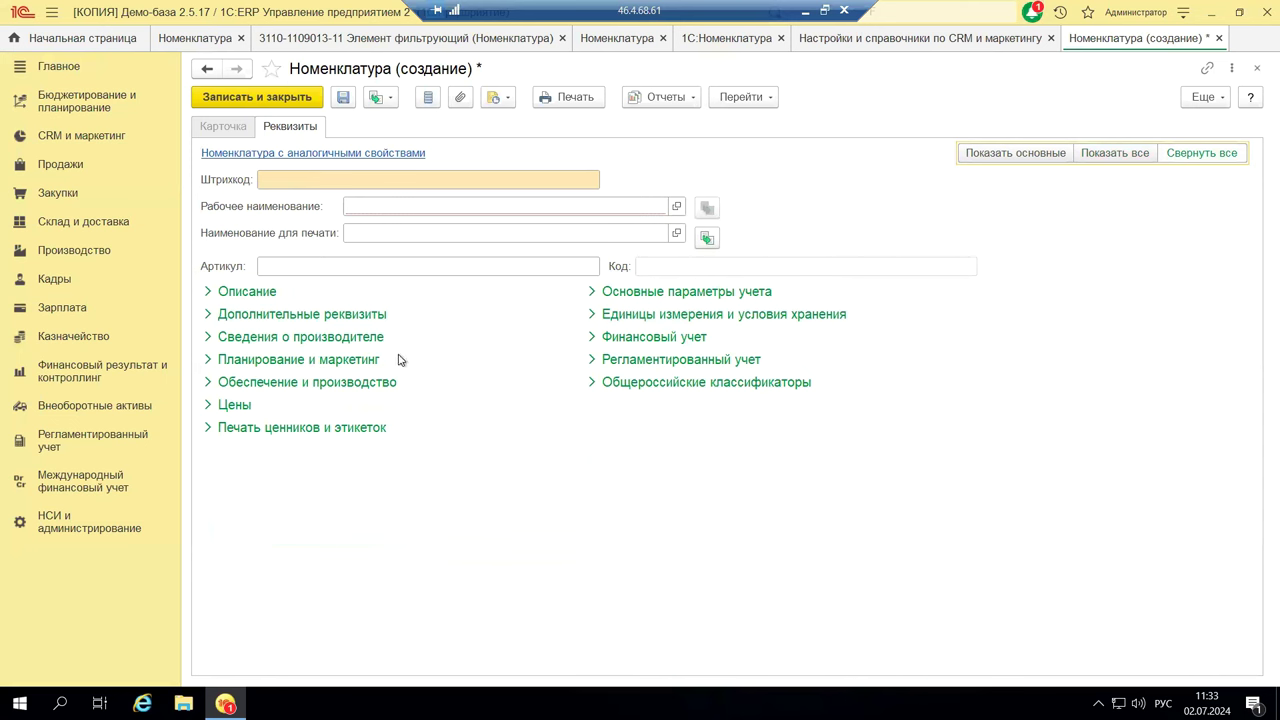
Examine the Планирование и маркетинг group of the new item, and compare its main attributes with the full attribute set.
left_click(207, 362)
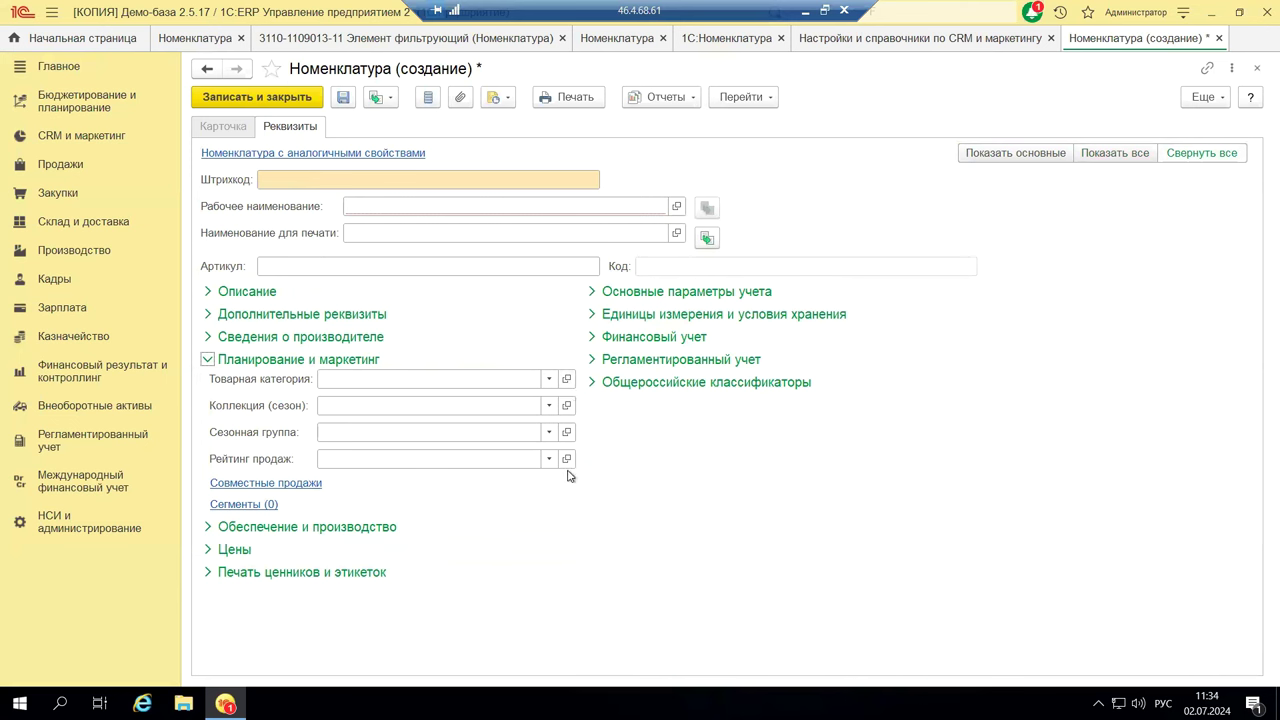
left_click(209, 362)
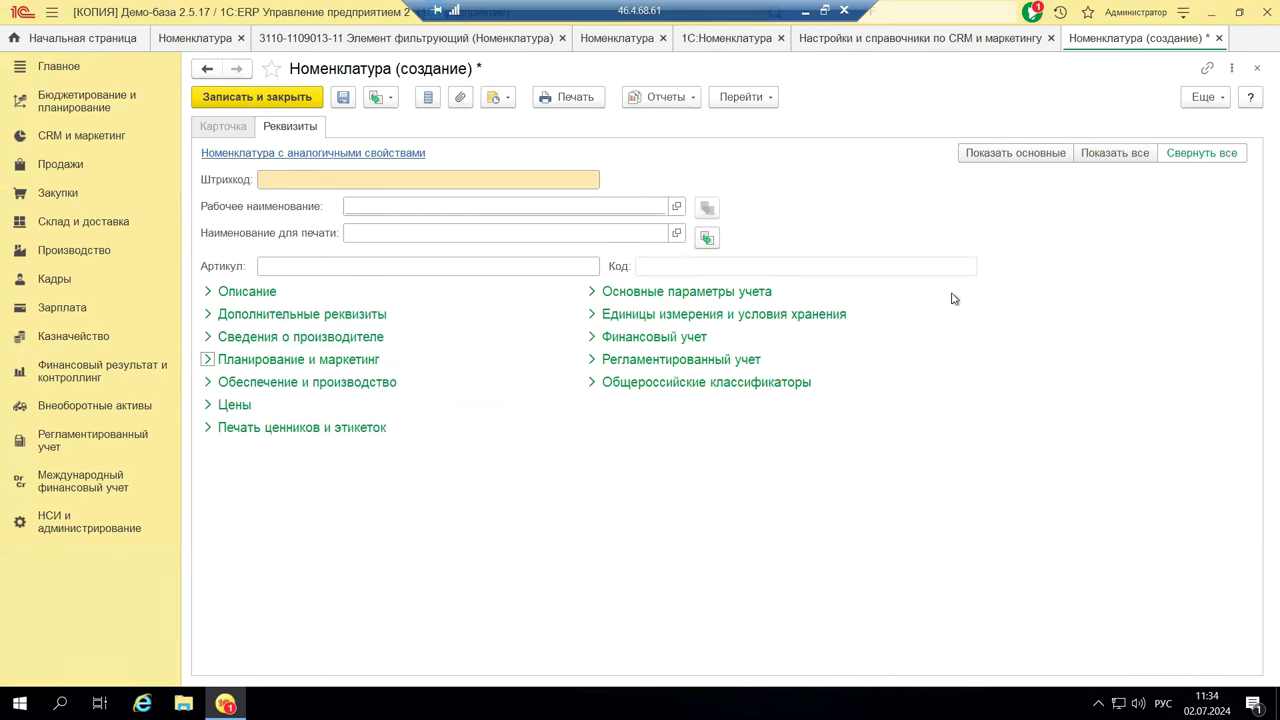
left_click(1023, 162)
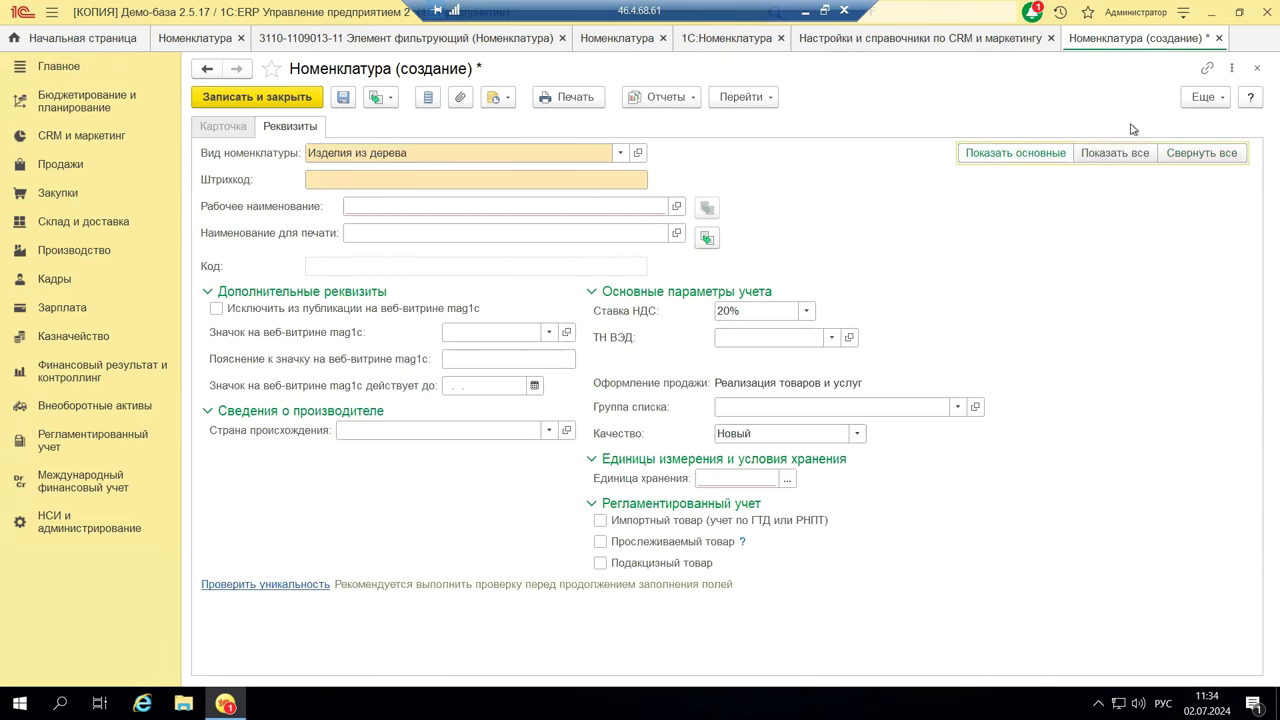
left_click(1124, 155)
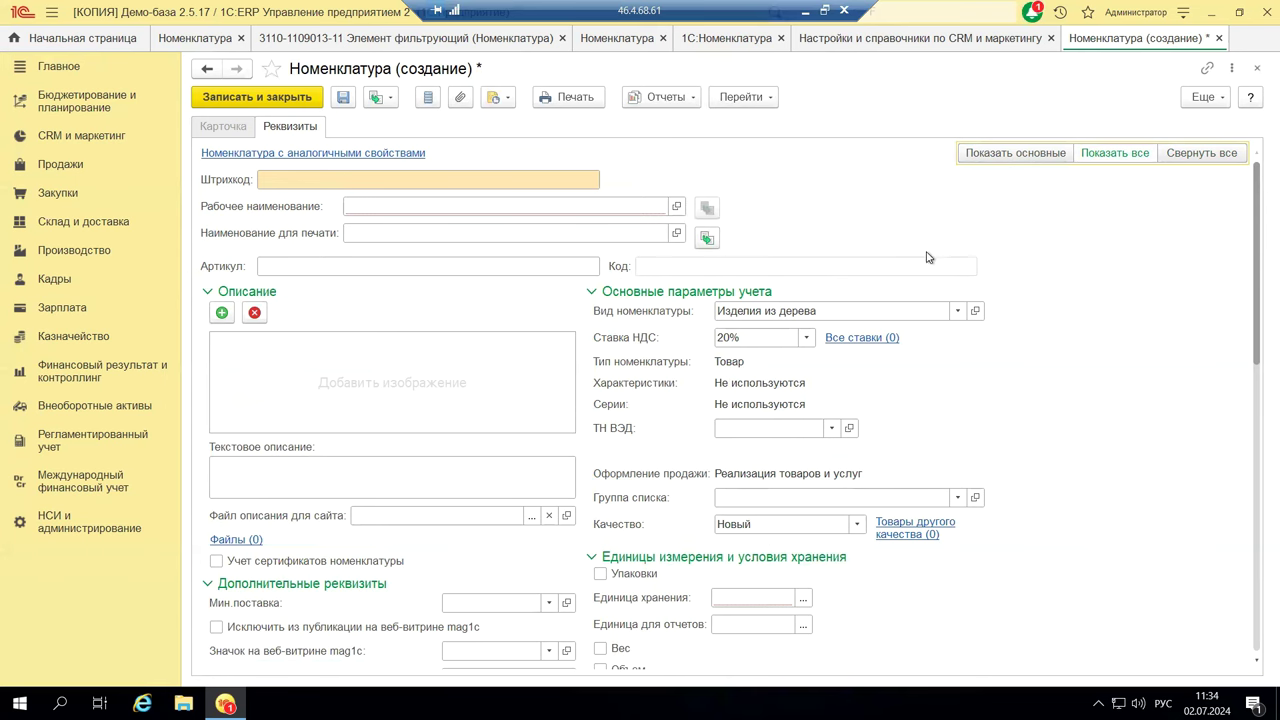
scroll(926, 257, "down", 8)
scroll(930, 257, "down", 5)
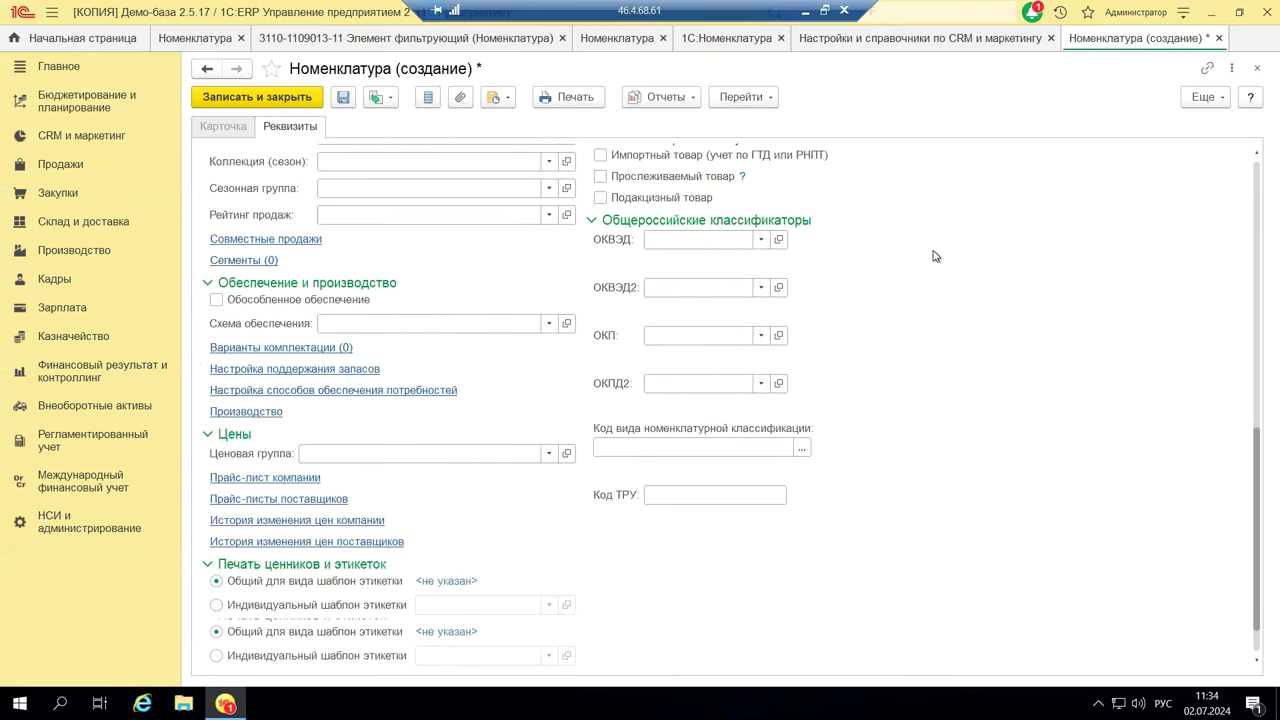
scroll(936, 257, "up", 12)
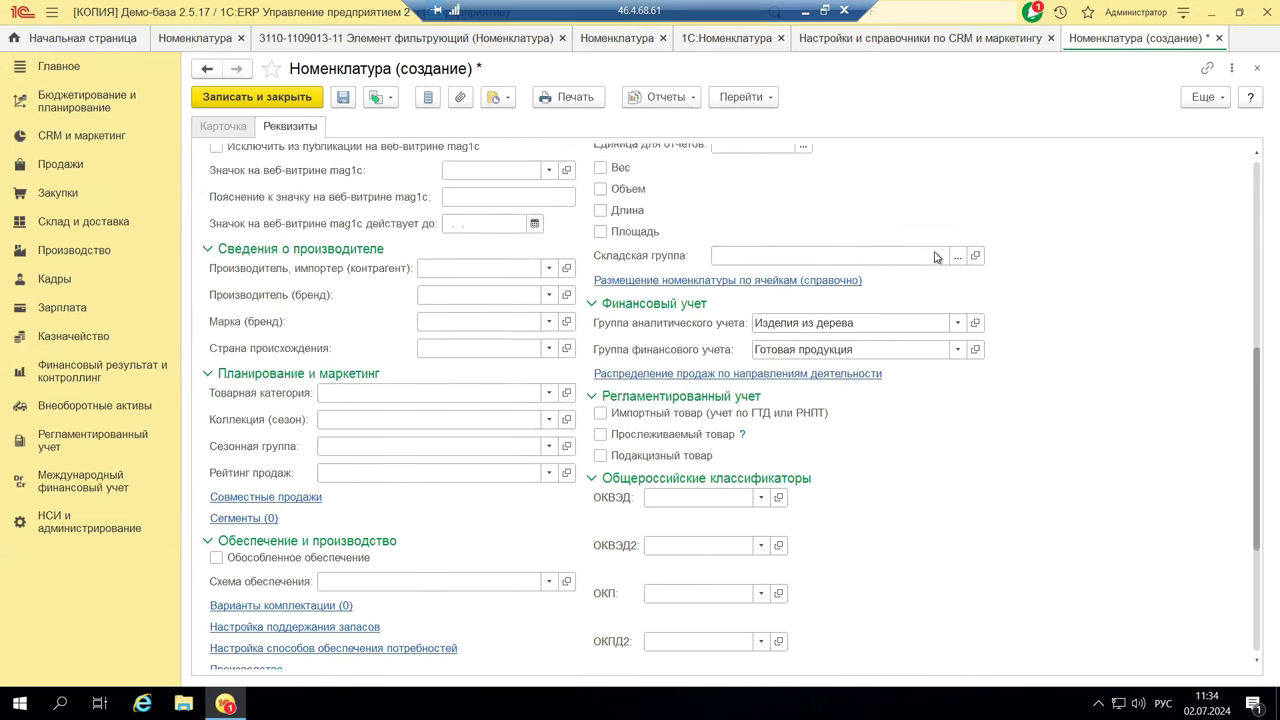
scroll(936, 257, "down", 6)
Review the available financial accounting groups for the new item and choose Готовая продукция as Группа финансового учета.
left_click(957, 350)
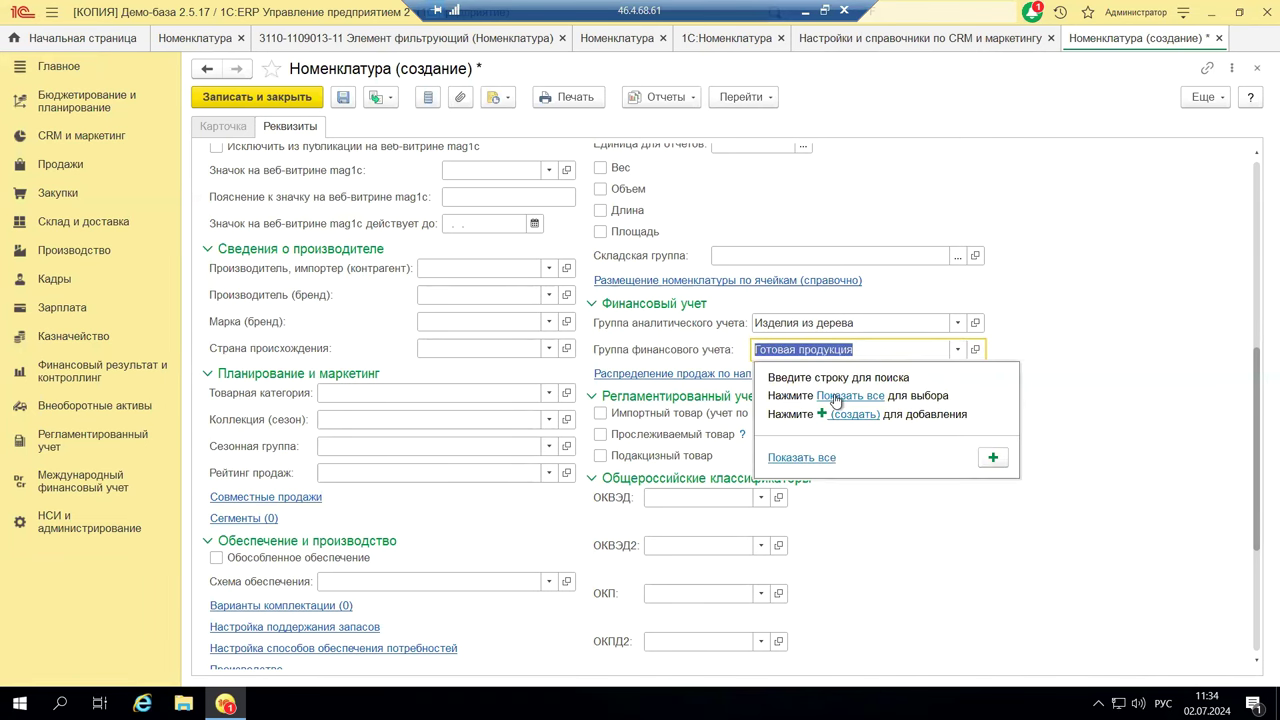
left_click(838, 397)
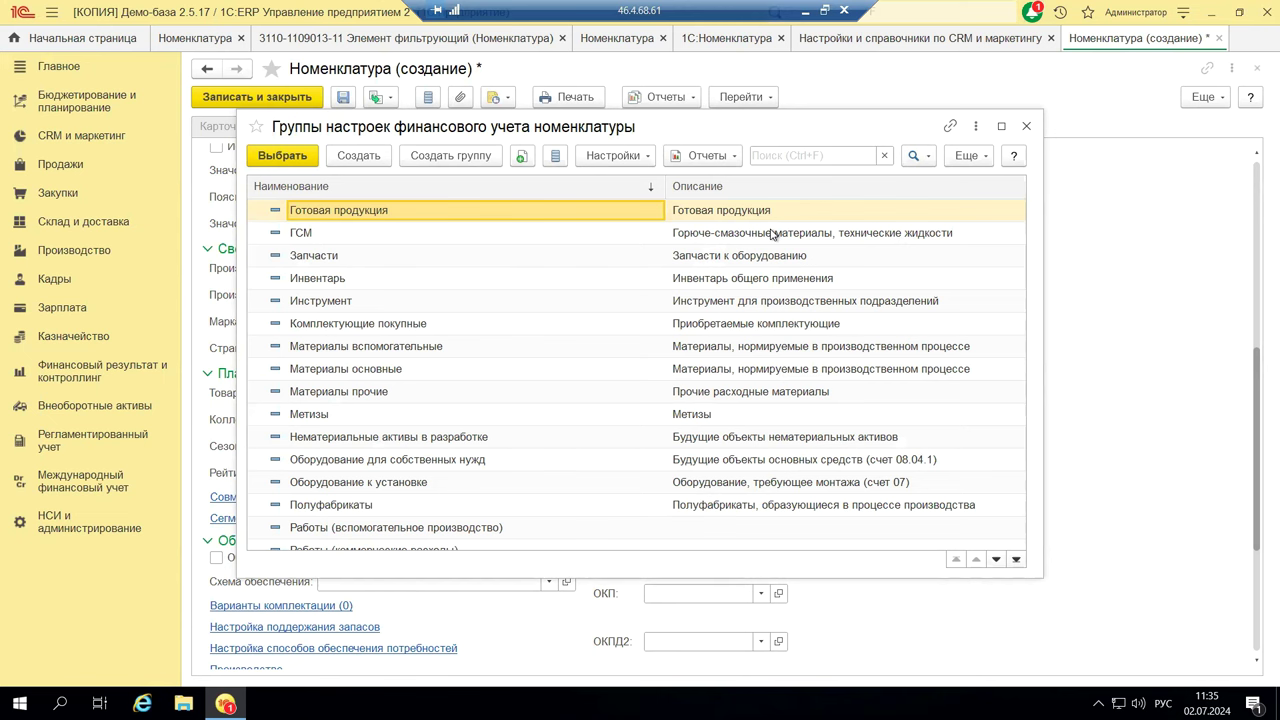
double_click(348, 213)
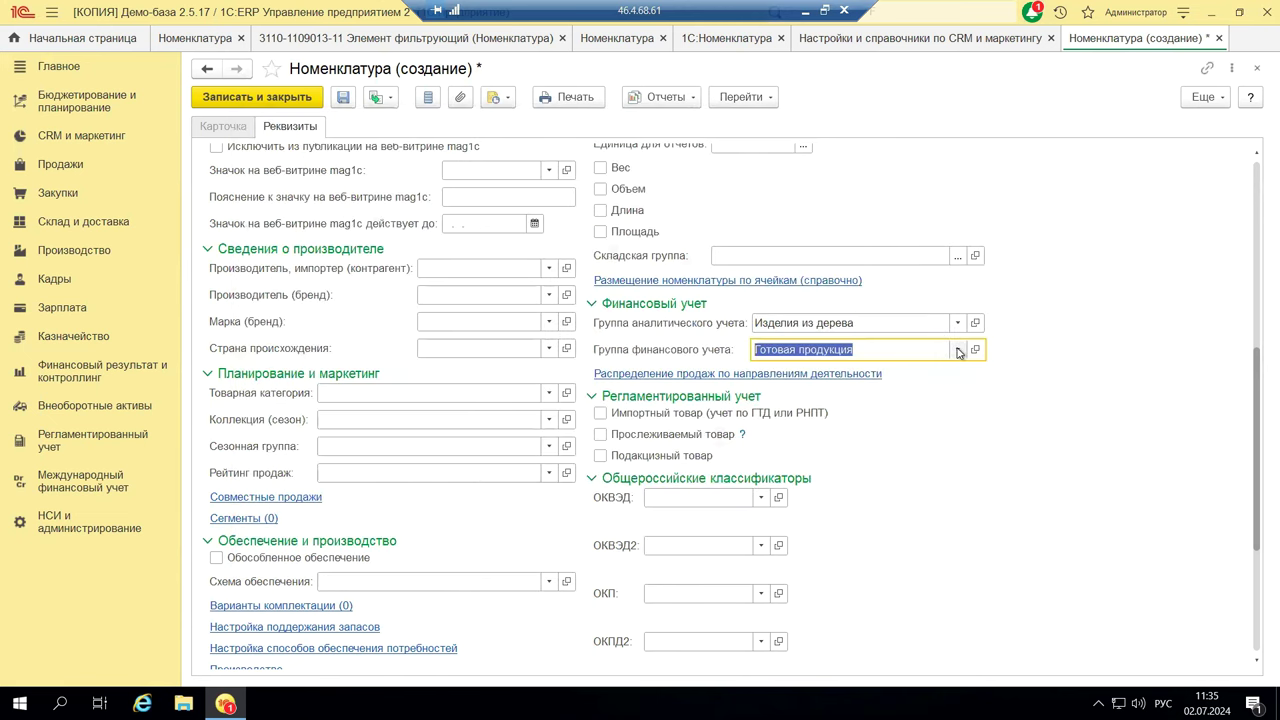
Examine the Счета учета НДС settings of the Готовая продукция financial accounting group, and discard the new item without saving.
left_click(975, 350)
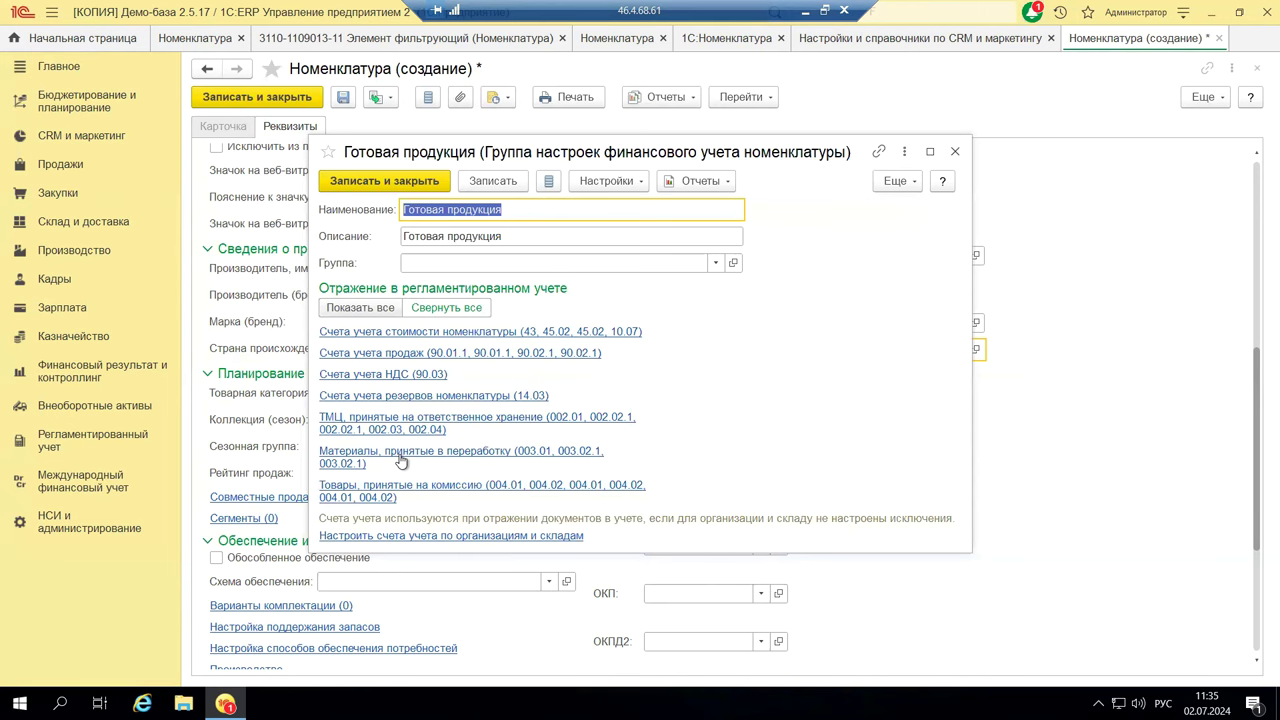
left_click(383, 374)
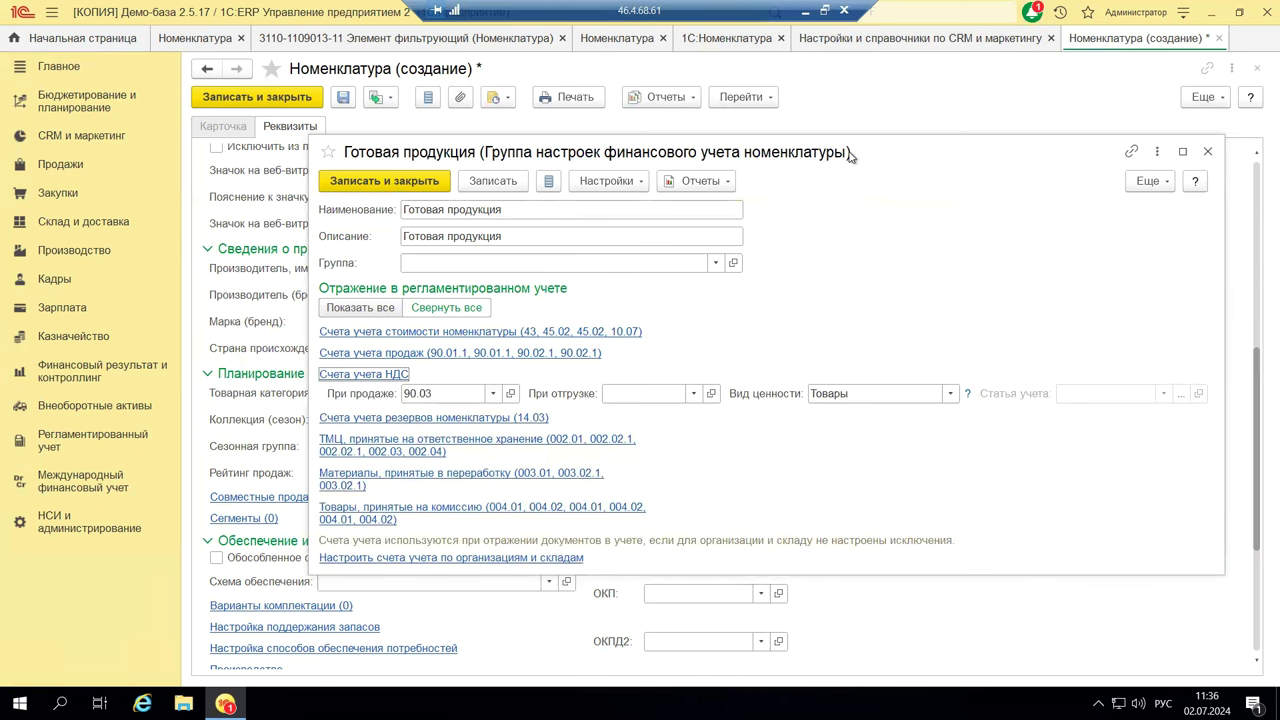
left_click(1207, 151)
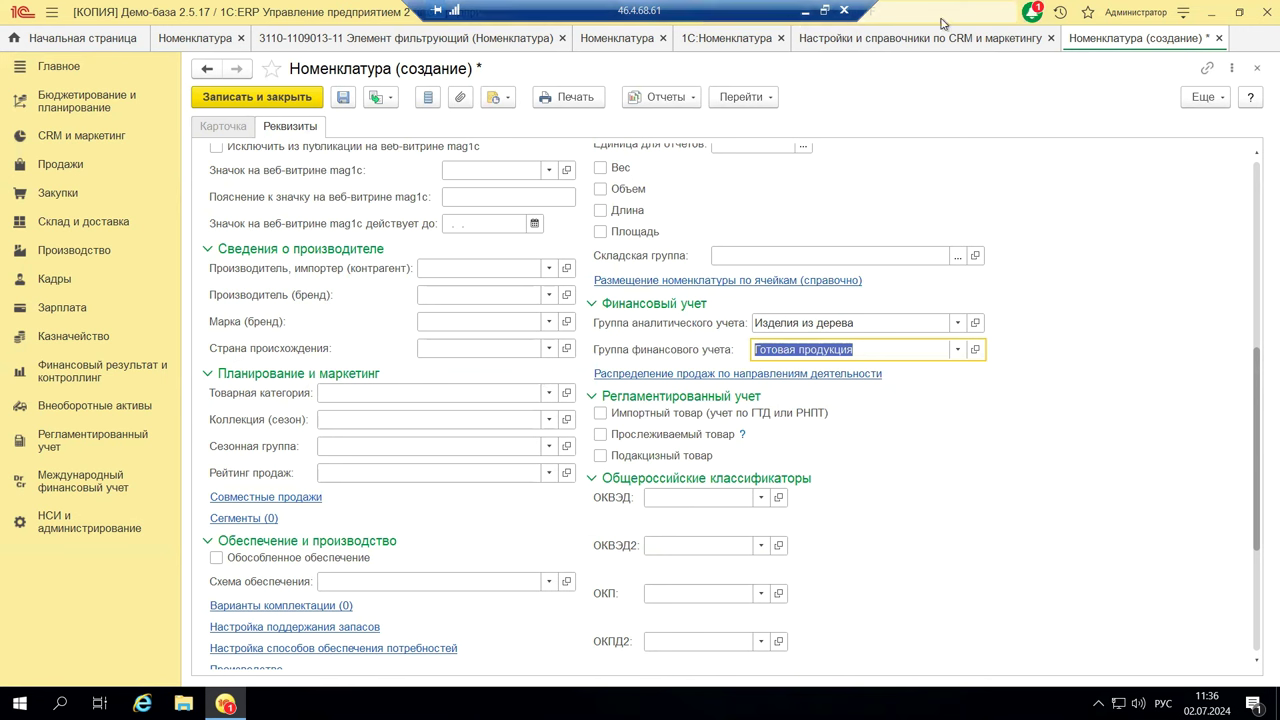
left_click(1256, 68)
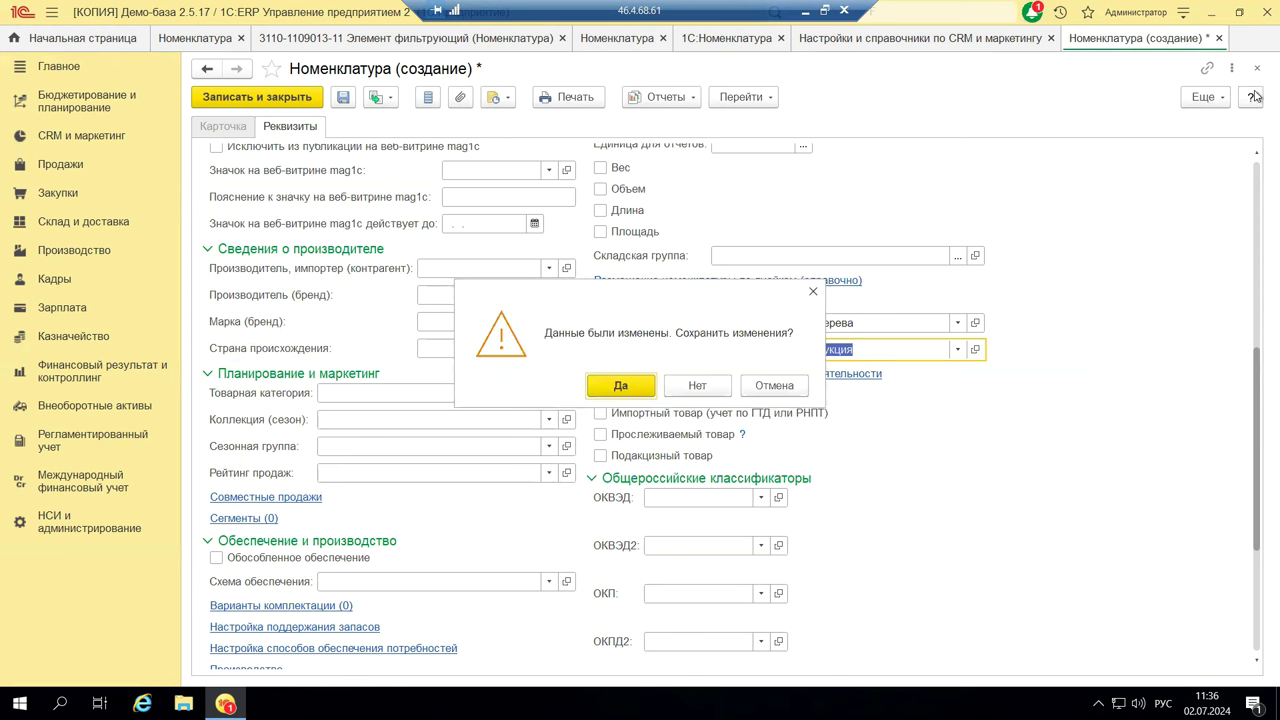
left_click(686, 387)
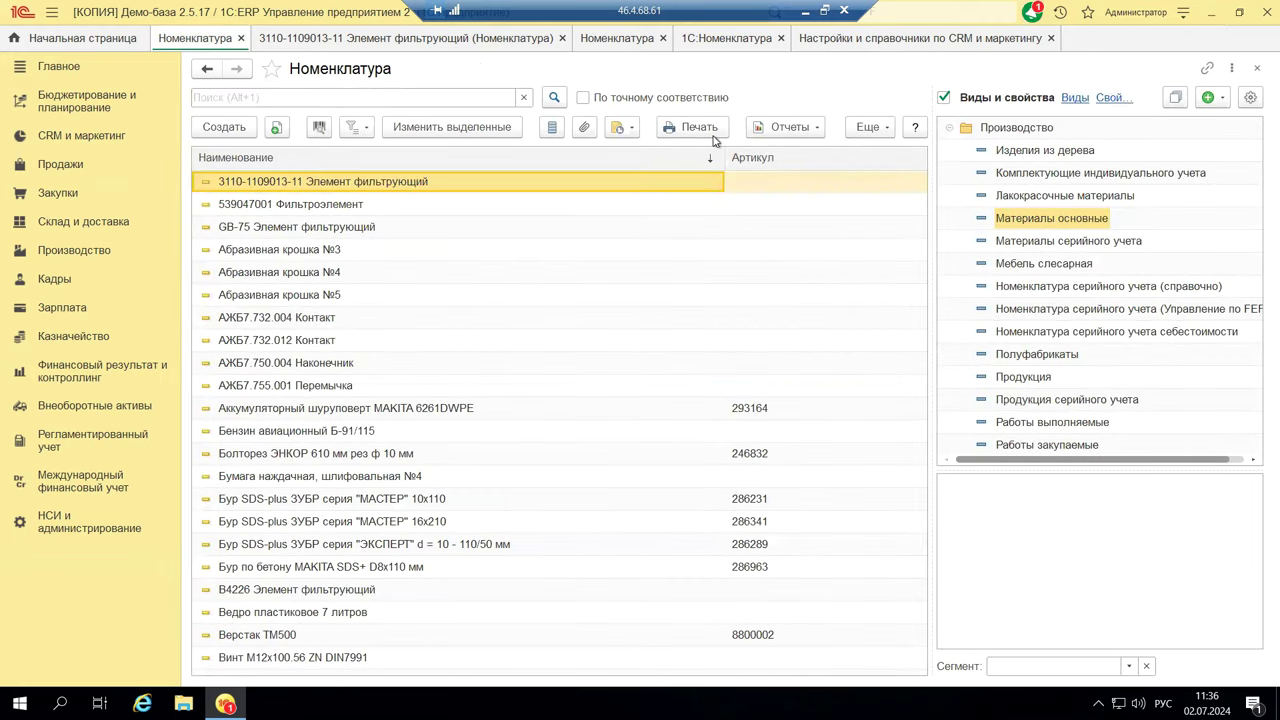
Switch to the 1С-ERP-Номенклатура.pptx presentation in PowerPoint and read slide 10 on item types and units of measure.
left_click(804, 15)
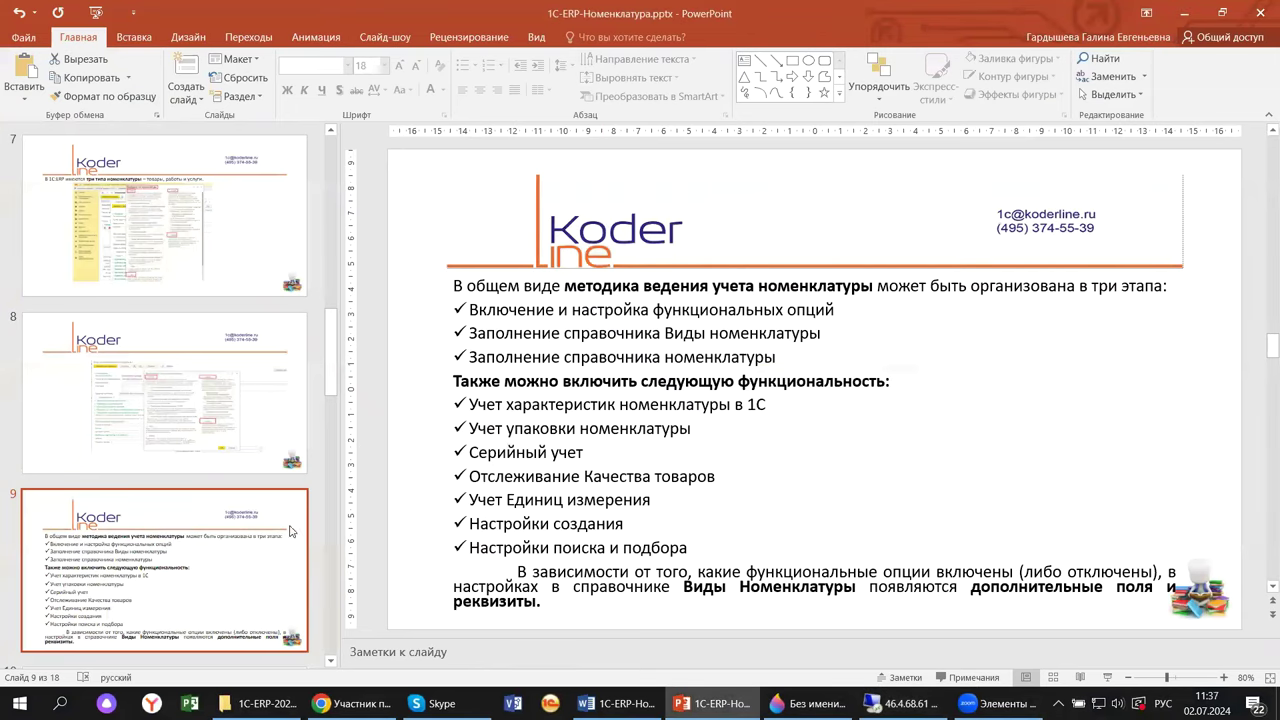
scroll(449, 242, "down", 1)
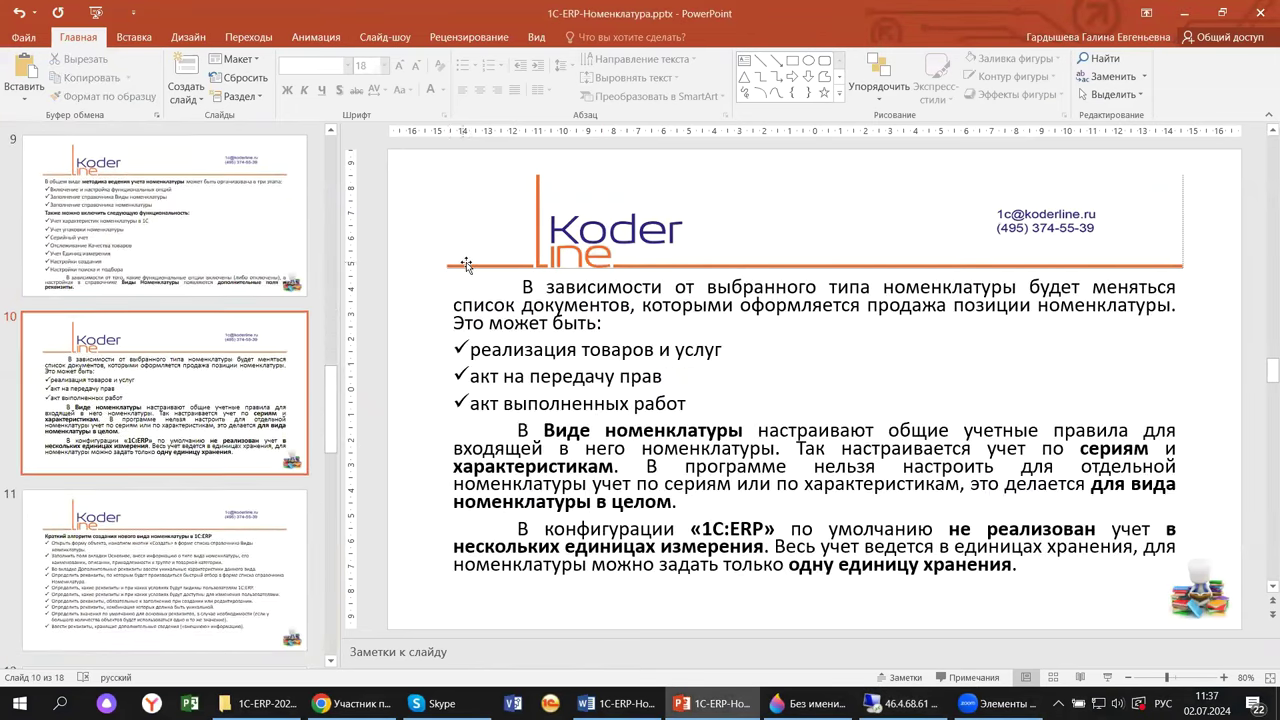
left_click(426, 390)
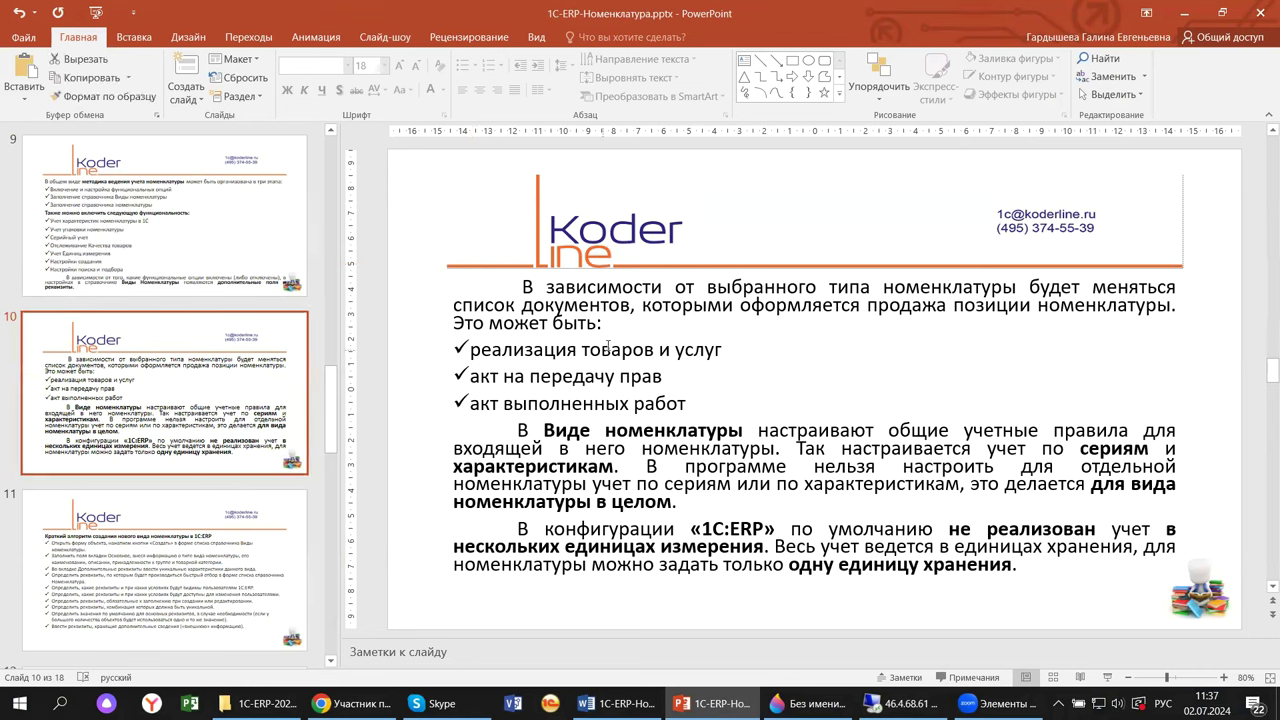
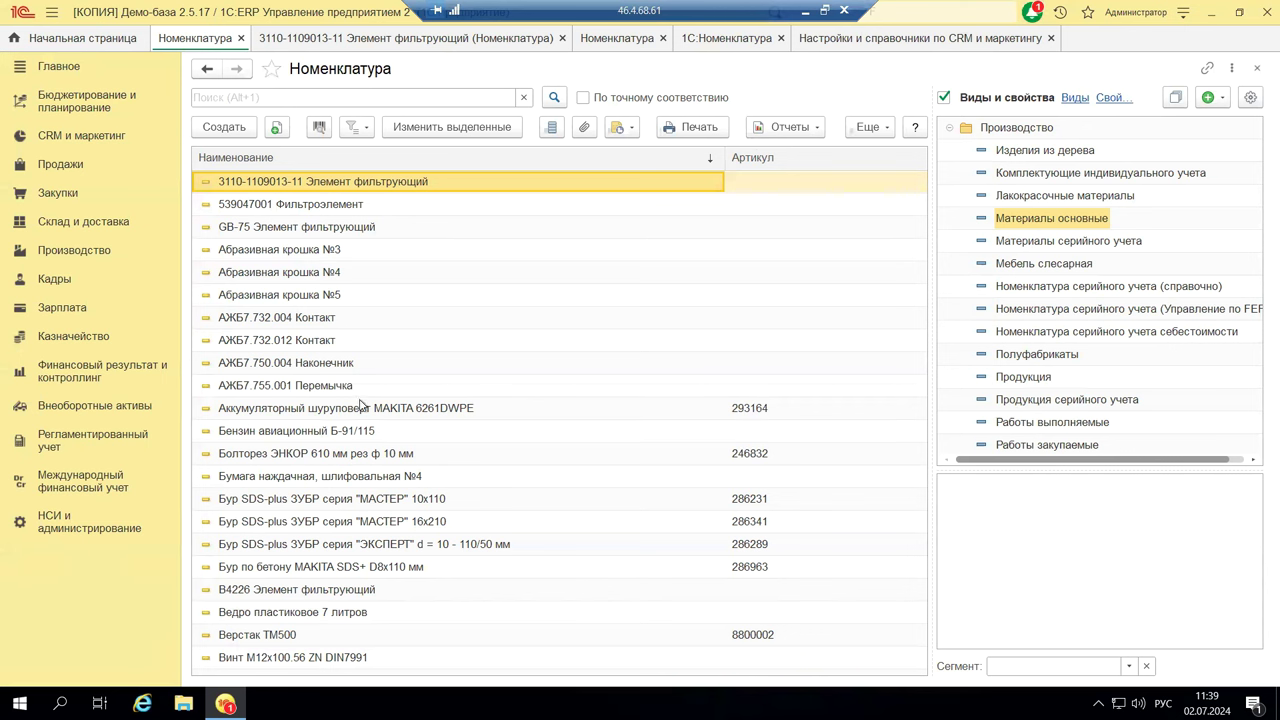
In the 1C:ERP item list, collapse the Производство folder of item types and examine the types under Торговая деятельность.
left_click(366, 412)
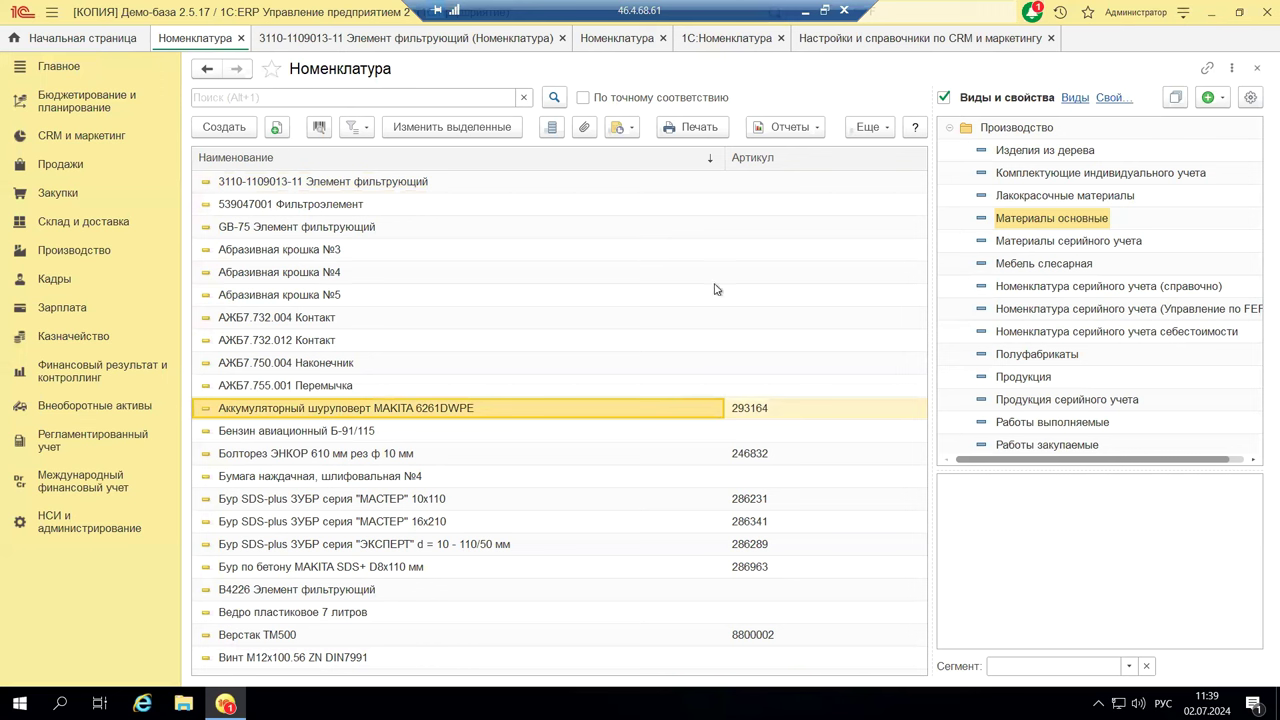
left_click(798, 346)
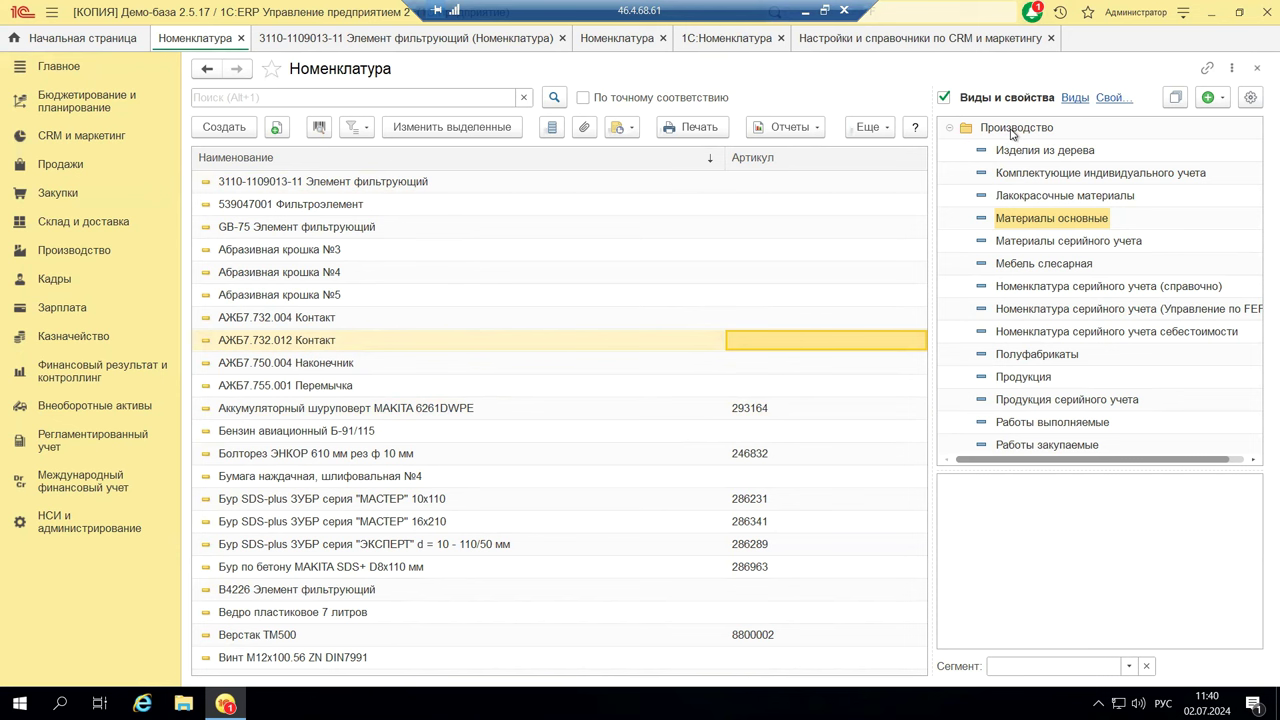
left_click(952, 130)
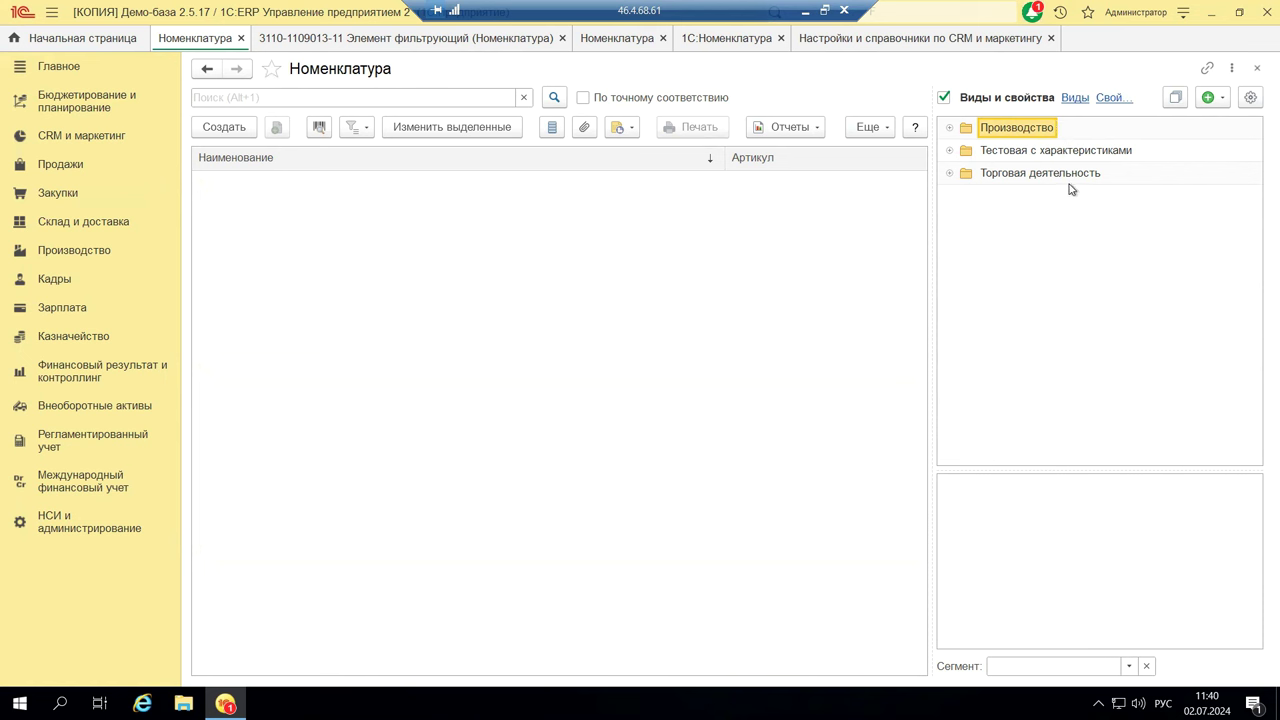
left_click(951, 174)
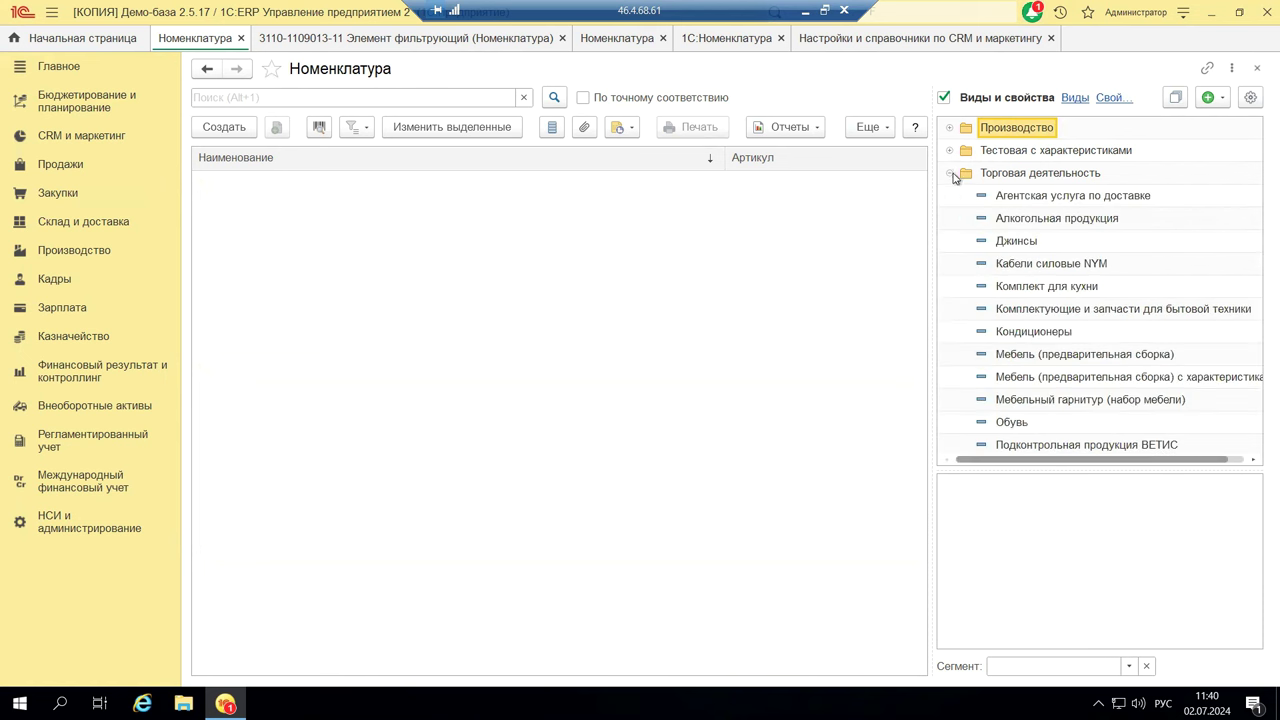
left_click(1030, 175)
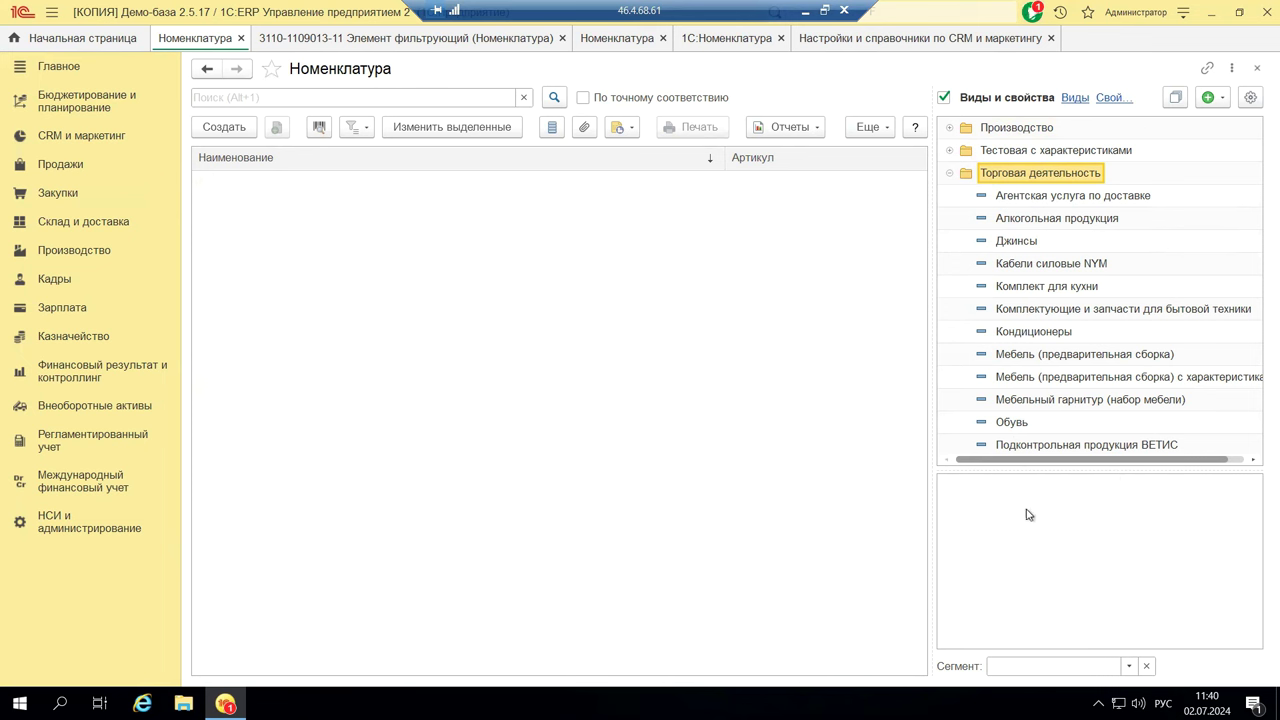
Turn off the Виды и свойства filter and browse items of different types in the unfiltered list.
left_click(945, 98)
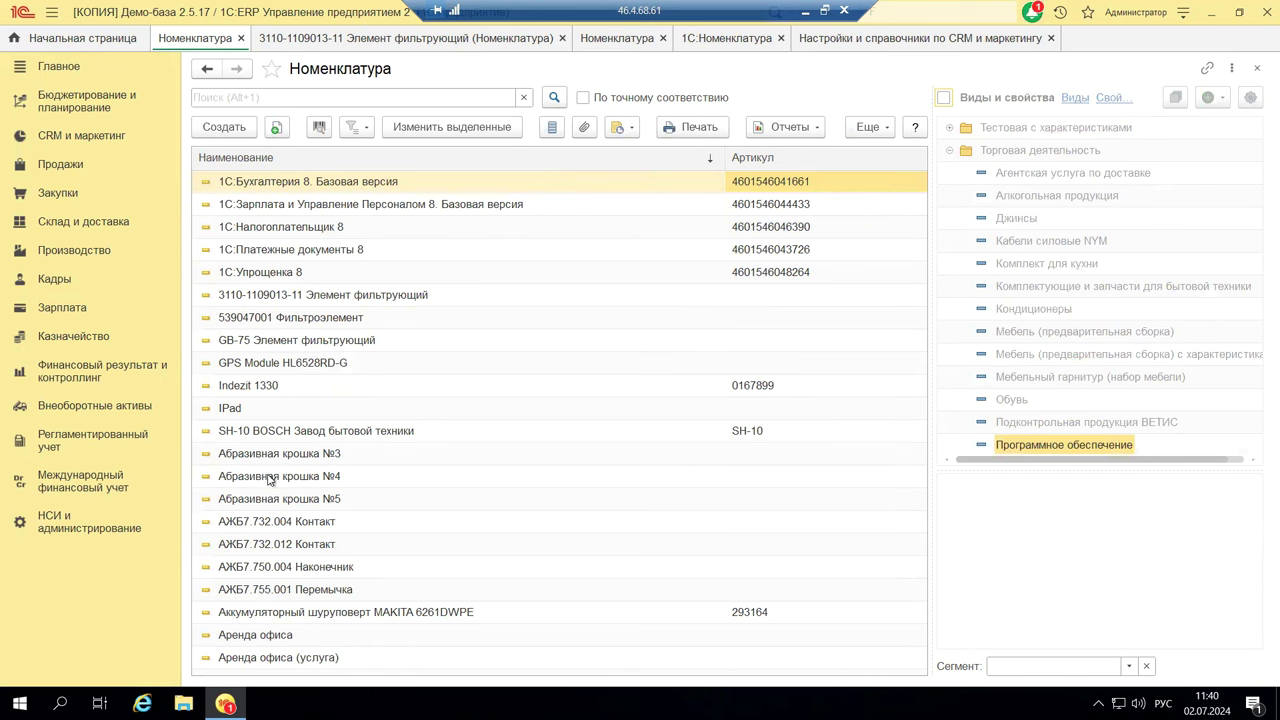
left_click(310, 185)
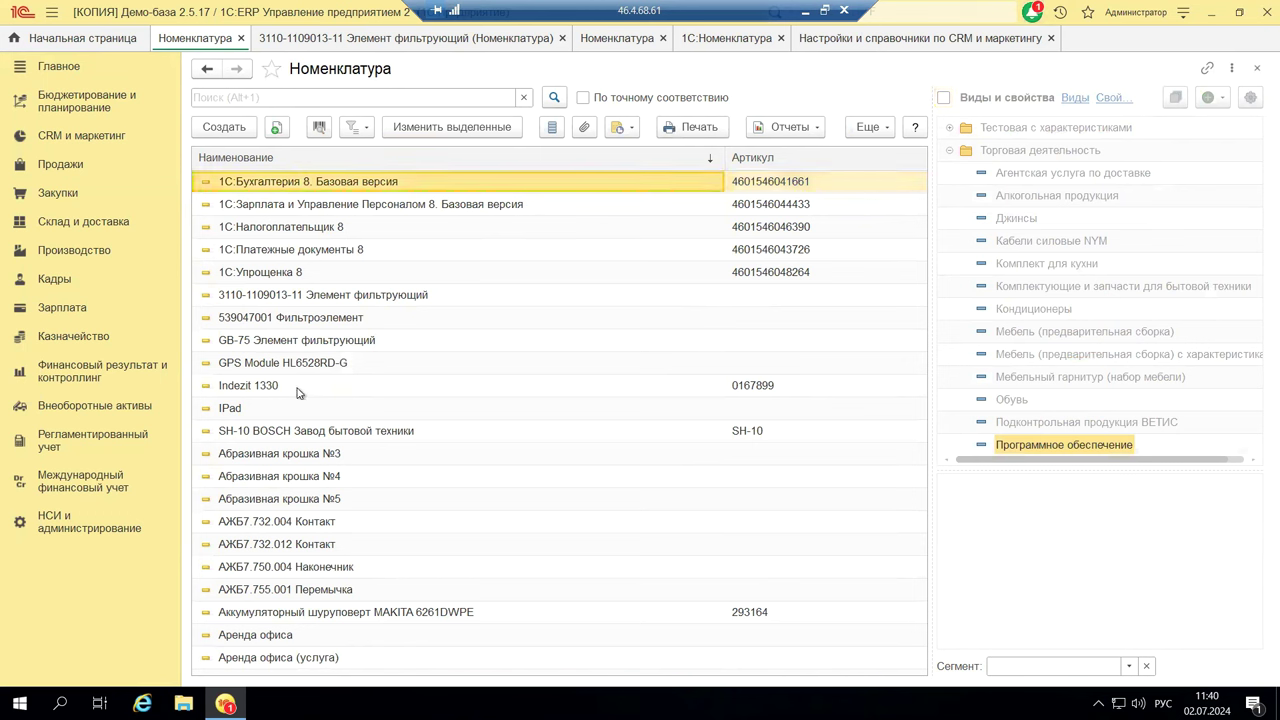
left_click(281, 342)
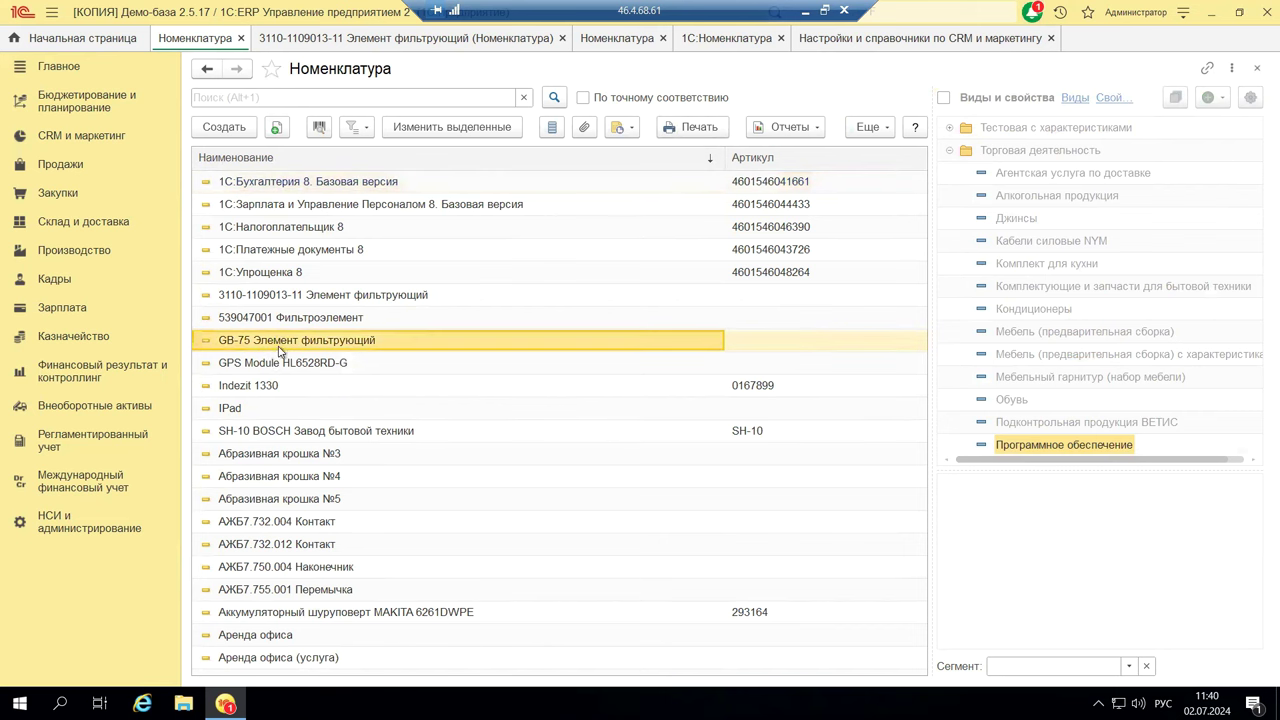
left_click(285, 455)
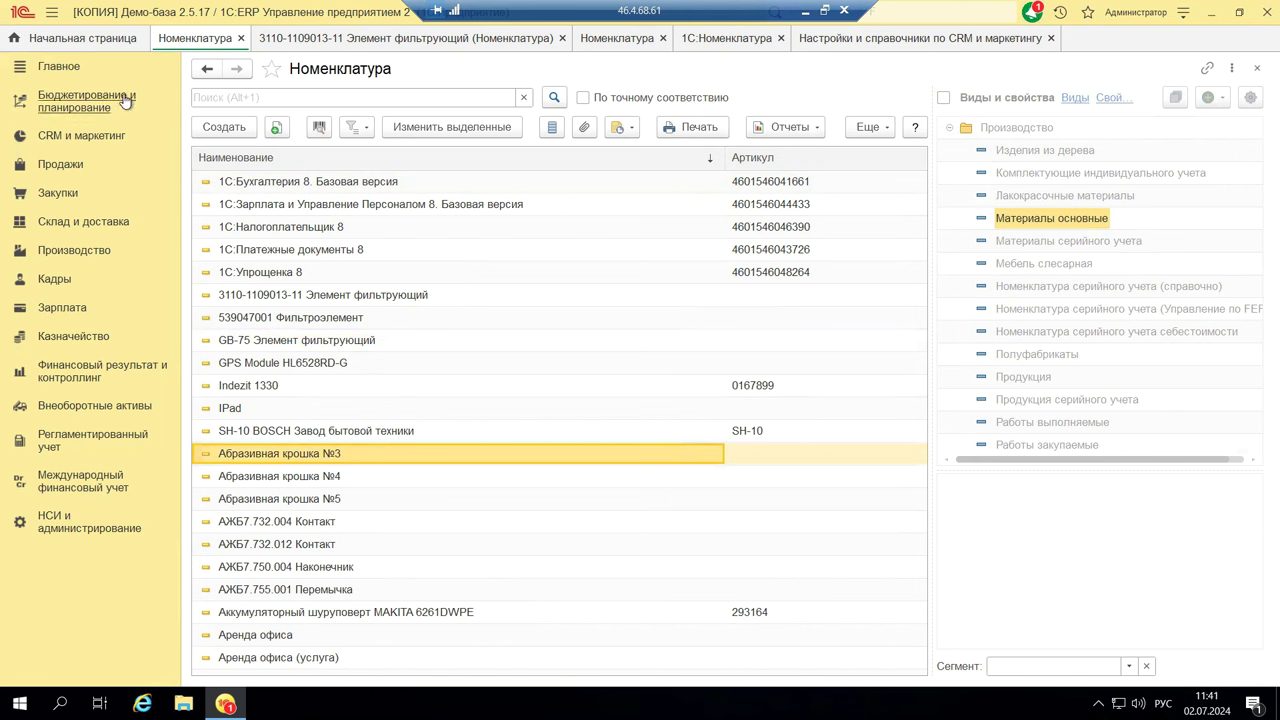
Search the item list for "1с".
left_click(292, 98)
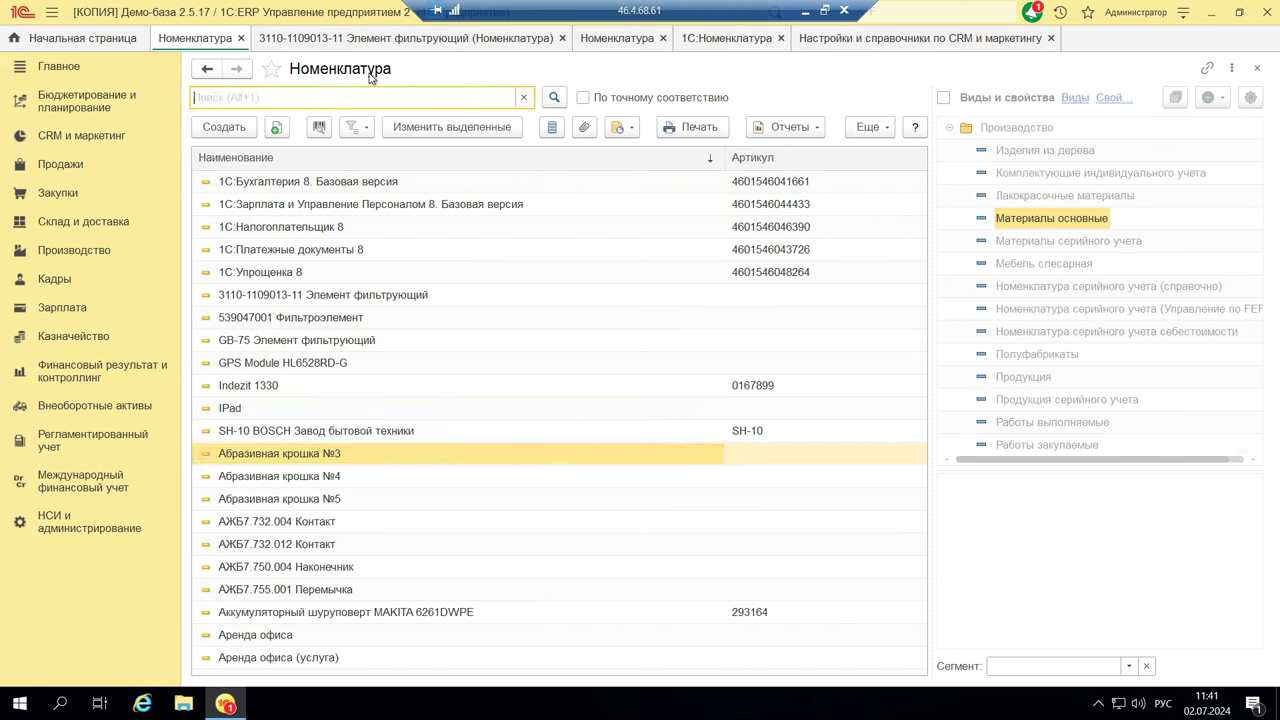
type("1с")
key("Return")
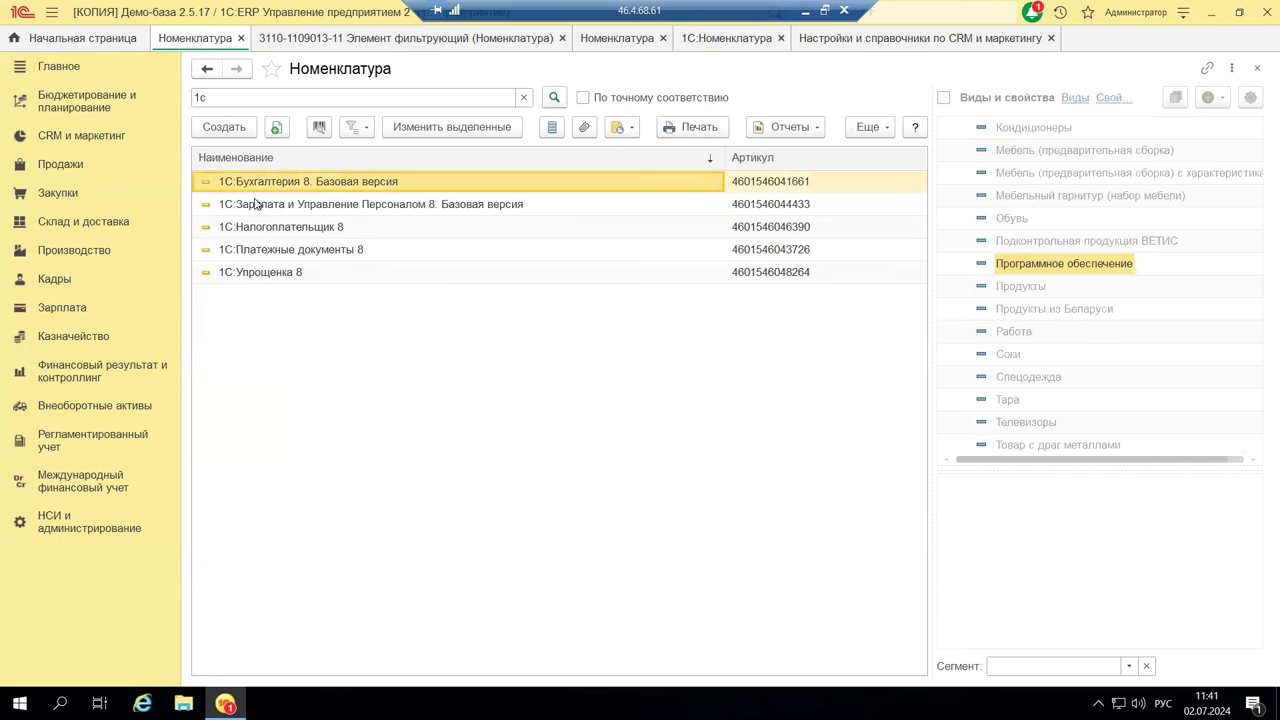
left_click(212, 95)
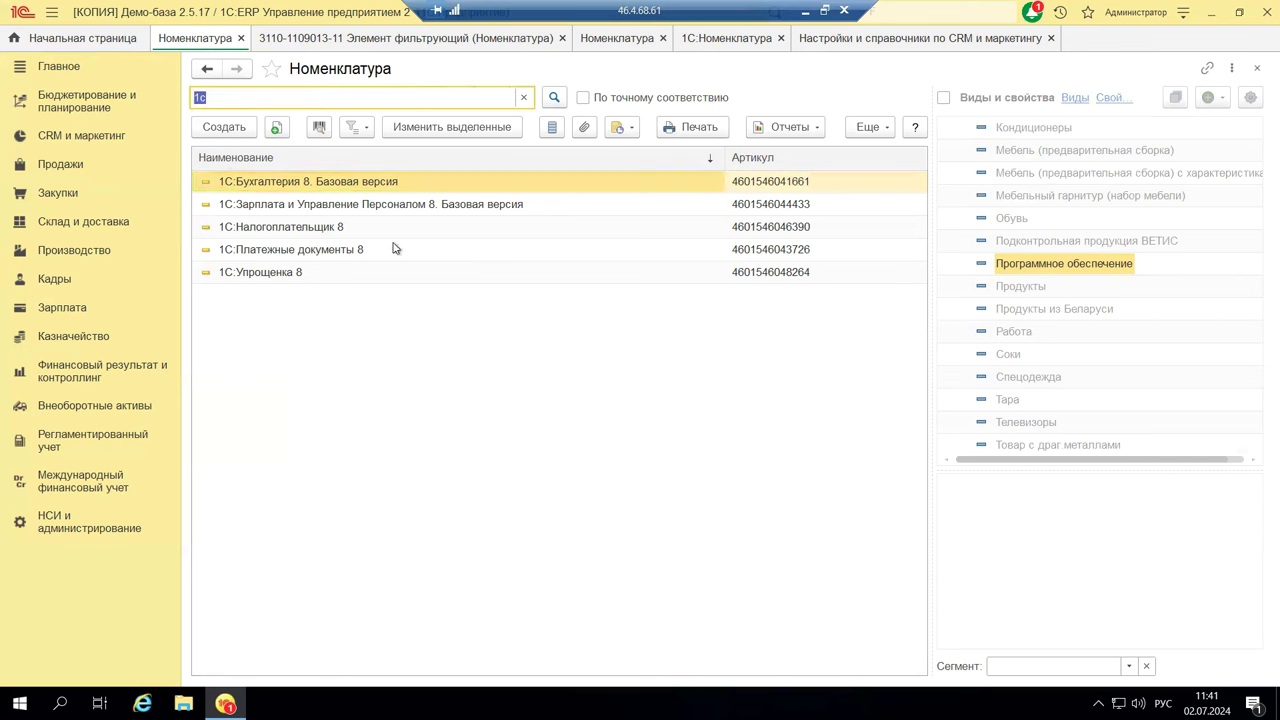
left_click(1257, 69)
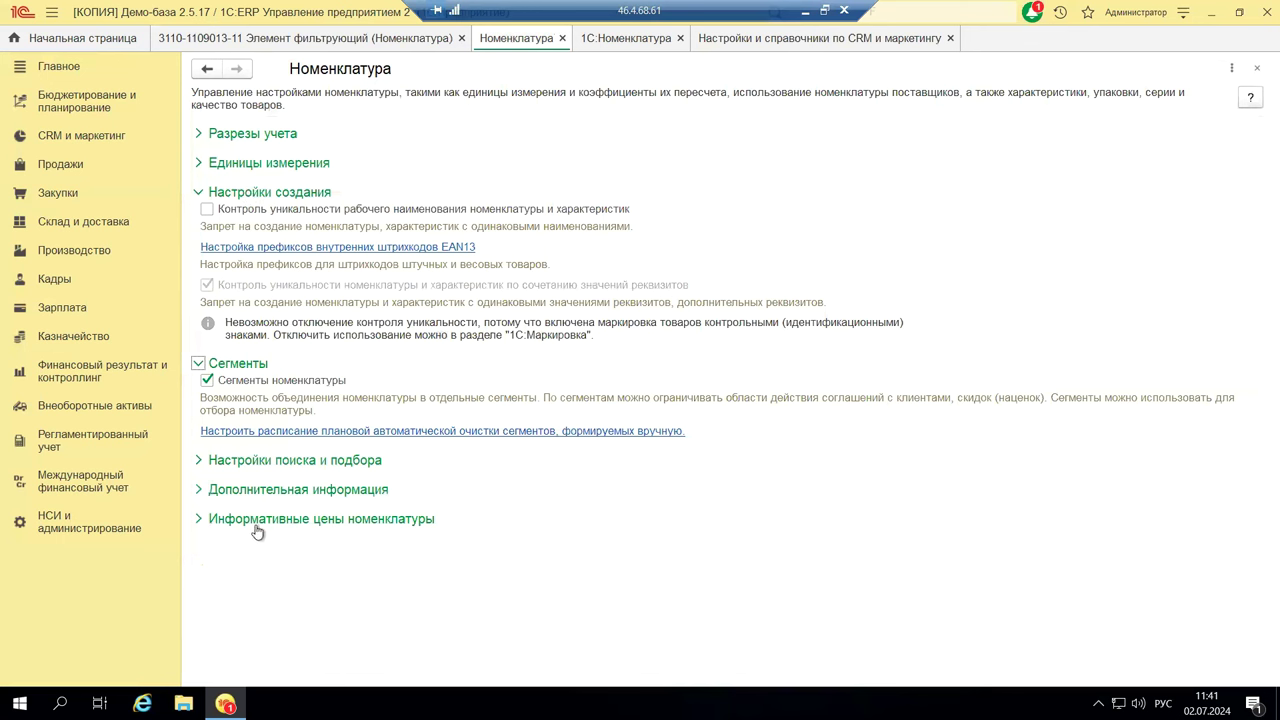
left_click(1257, 70)
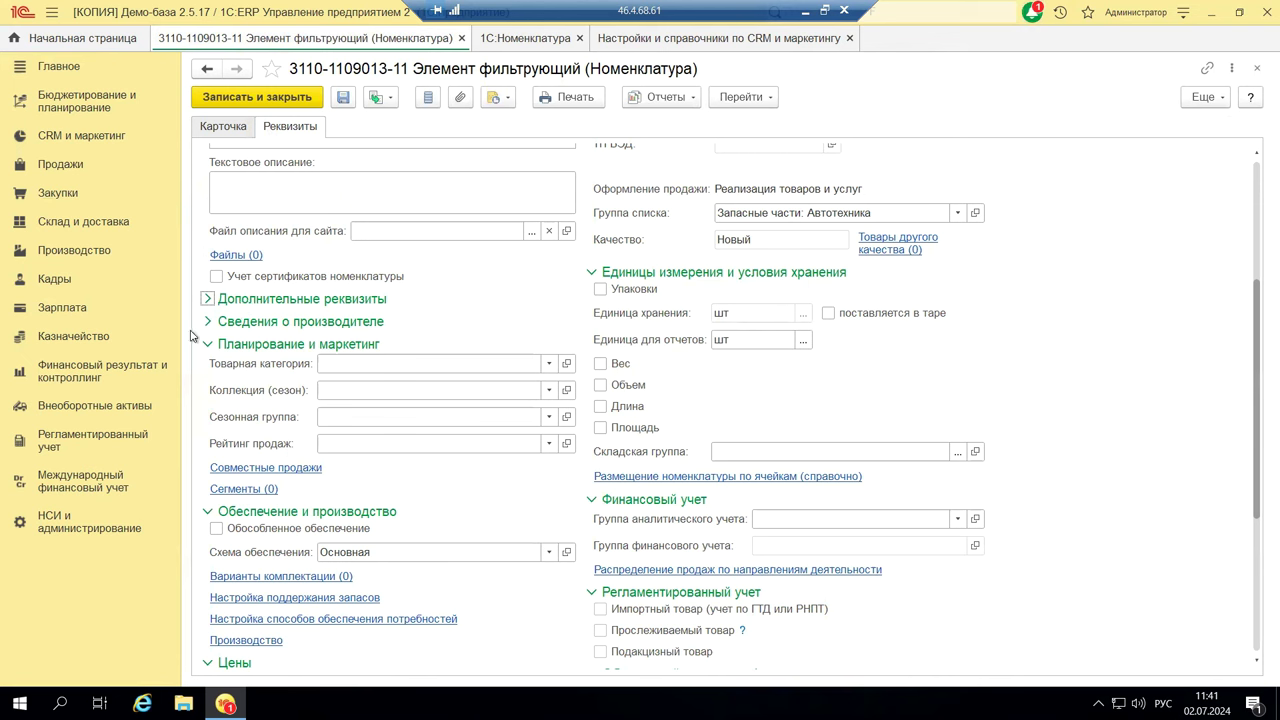
scroll(556, 458, "up", 5)
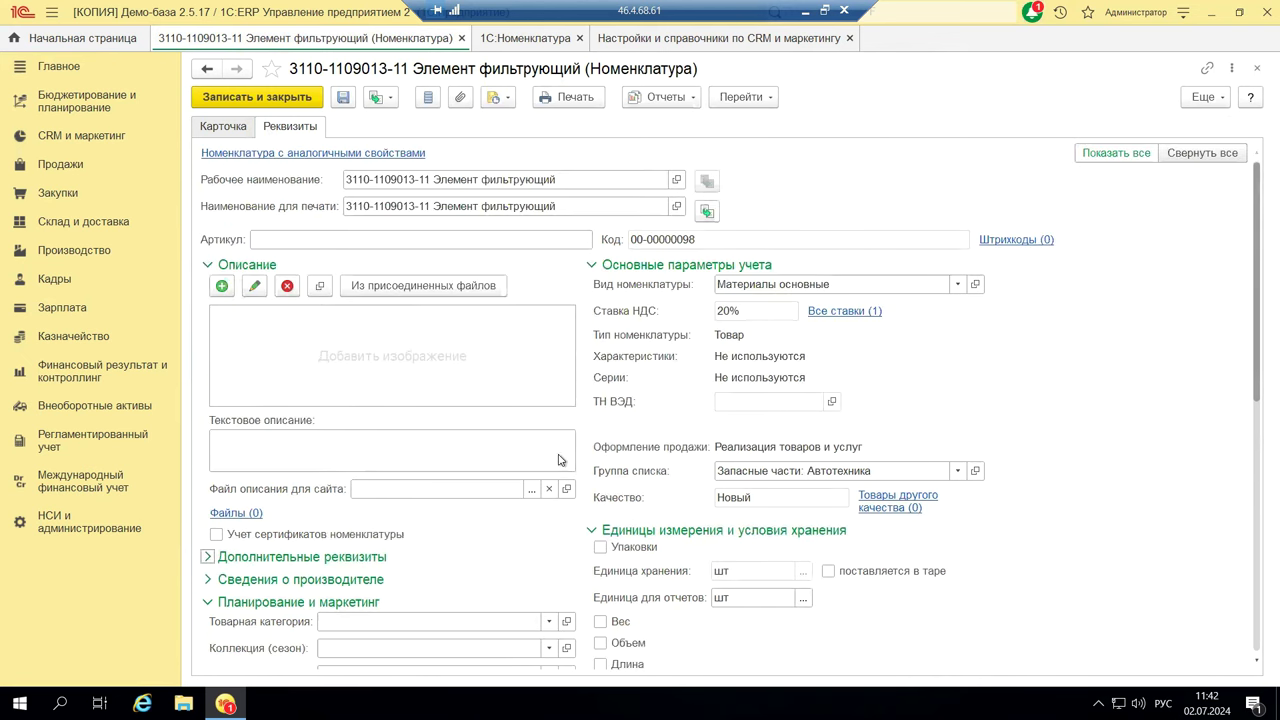
left_click(1230, 156)
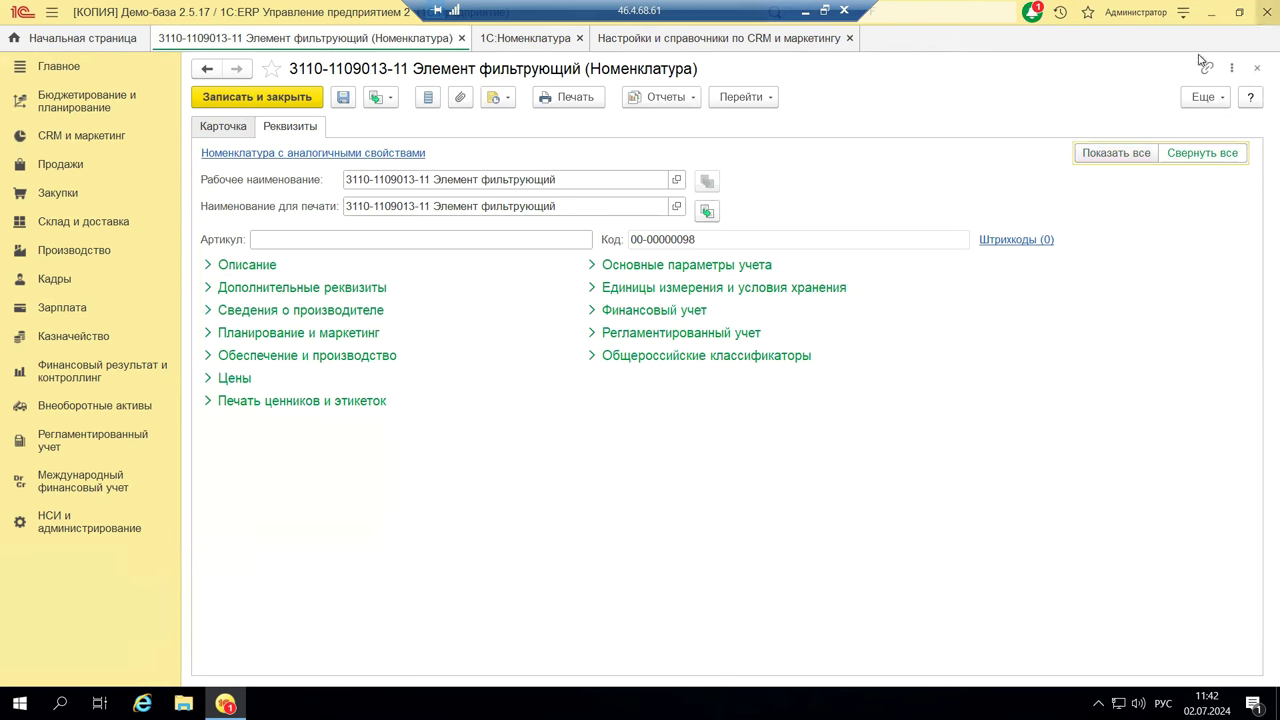
left_click(1112, 157)
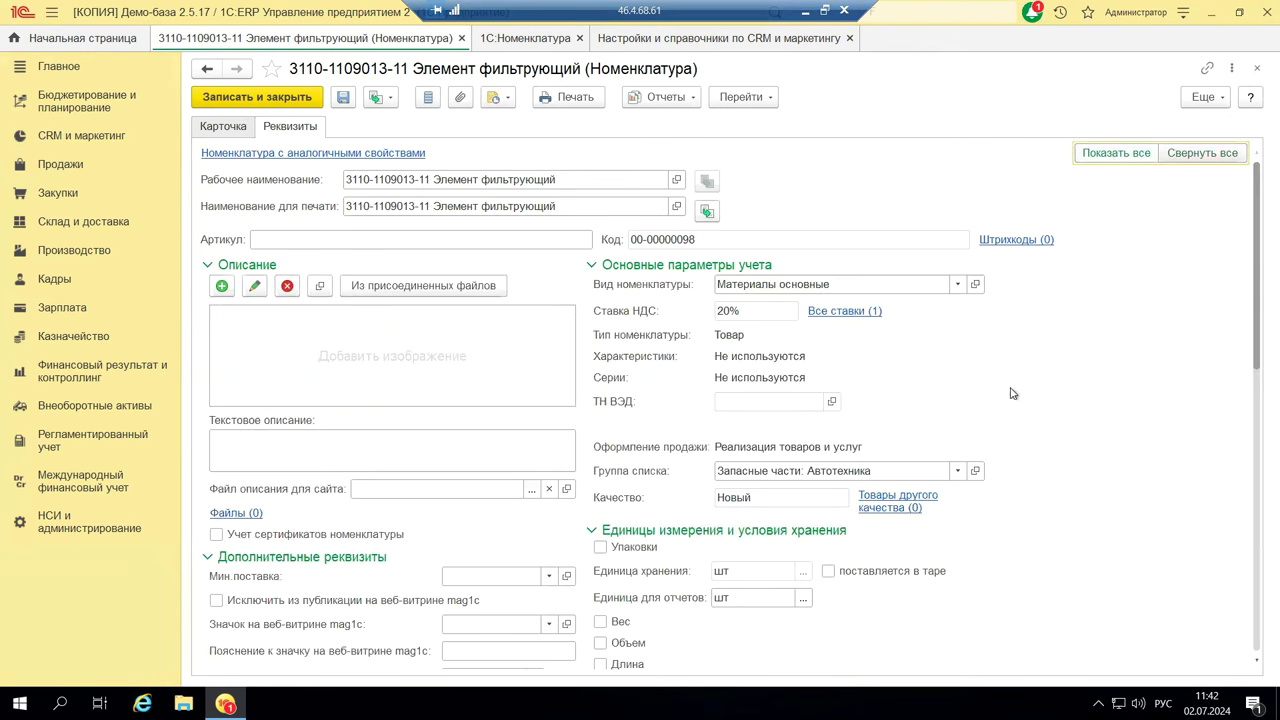
scroll(1012, 393, "down", 10)
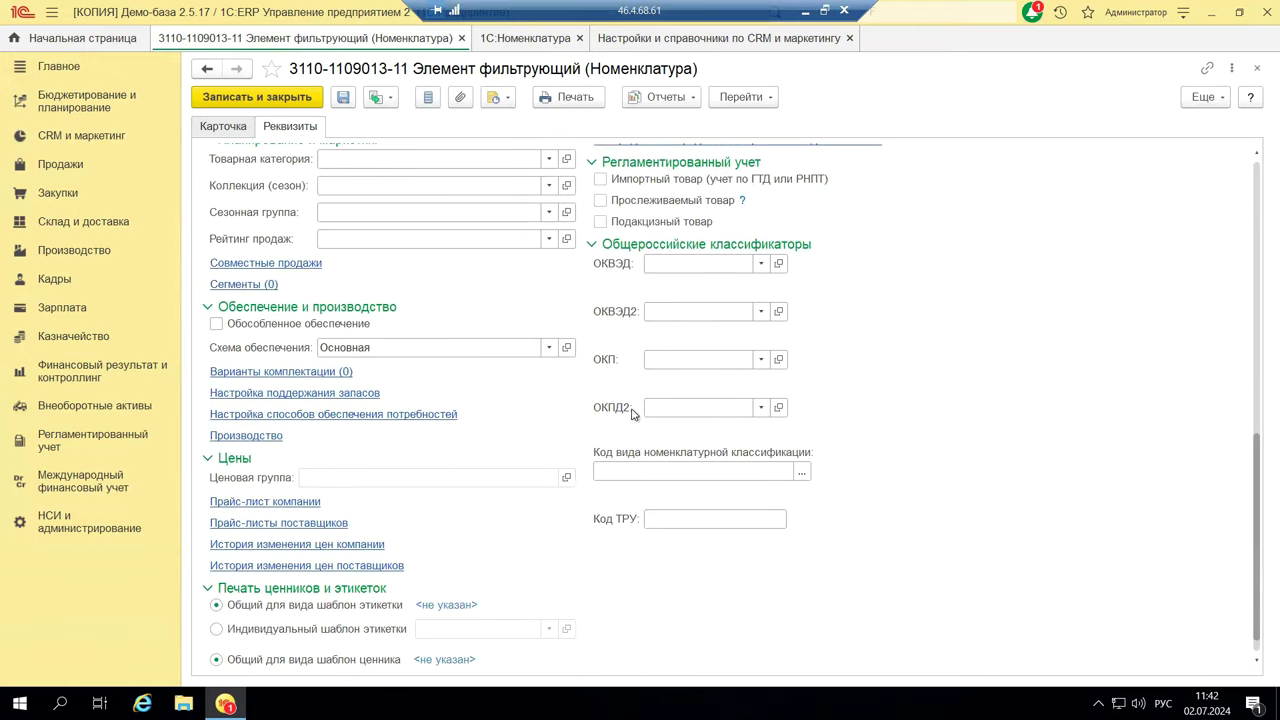
scroll(460, 375, "up", 5)
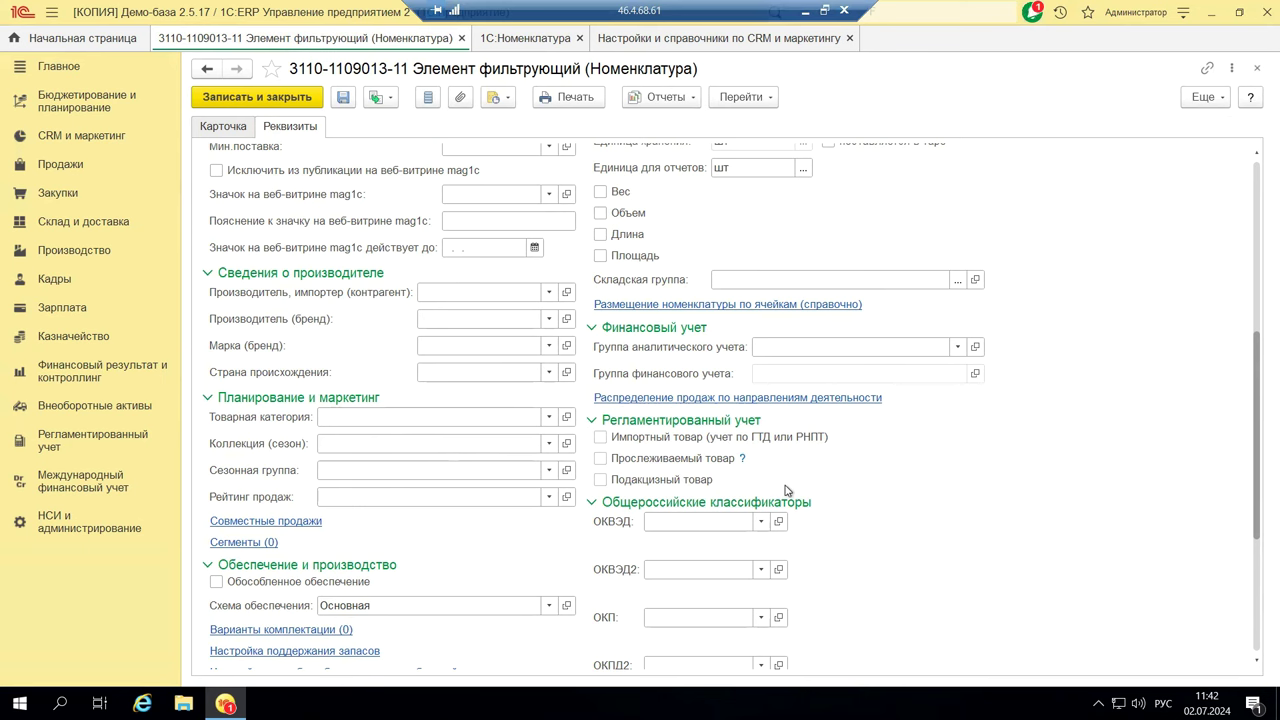
scroll(420, 409, "up", 5)
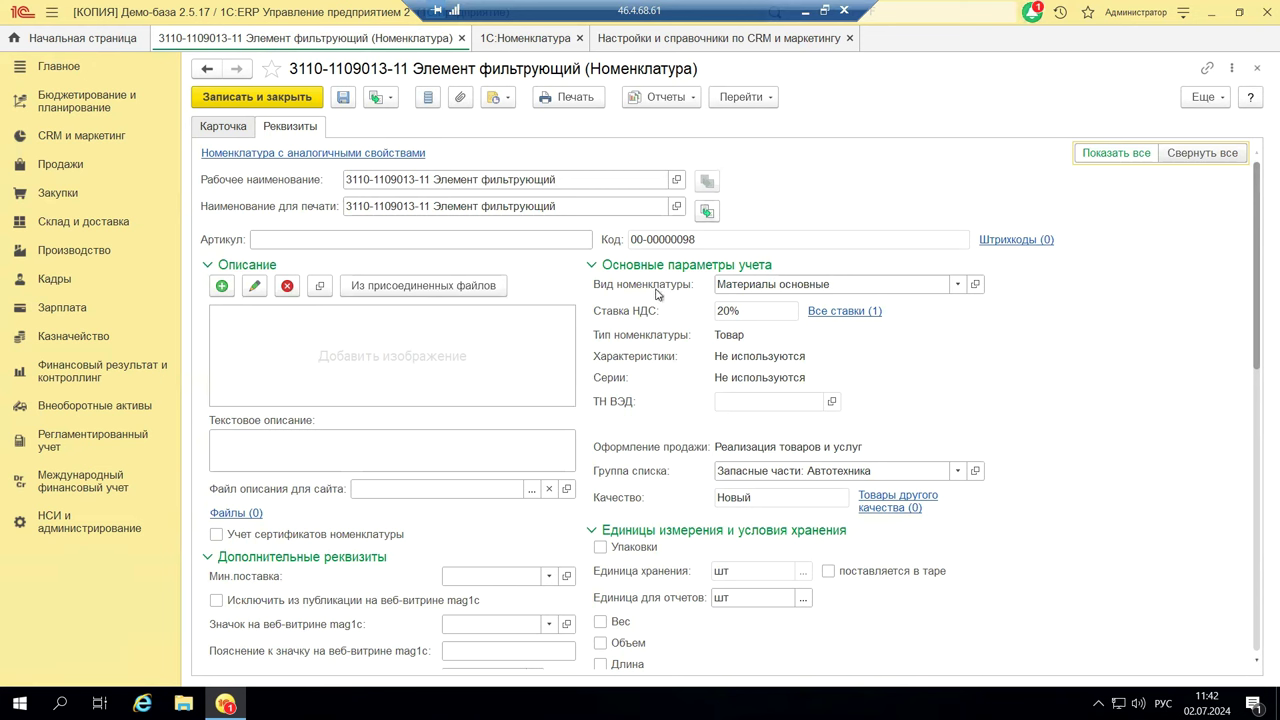
left_click(960, 284)
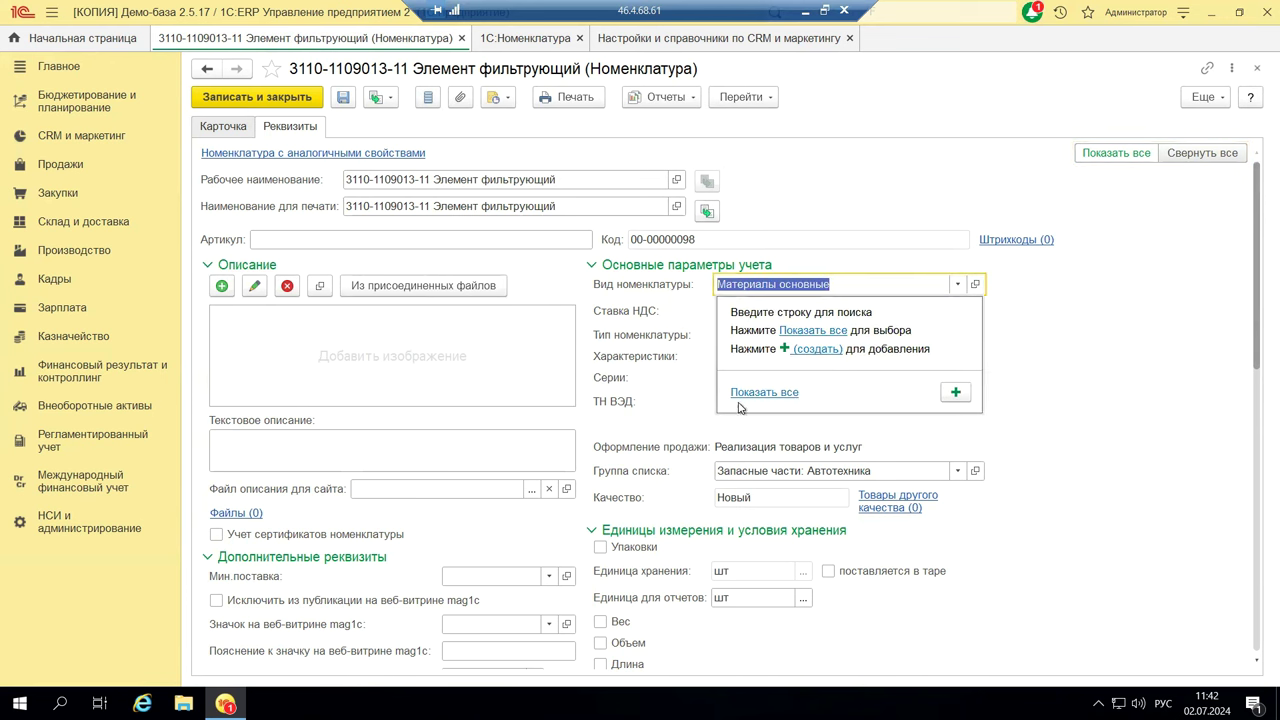
left_click(765, 393)
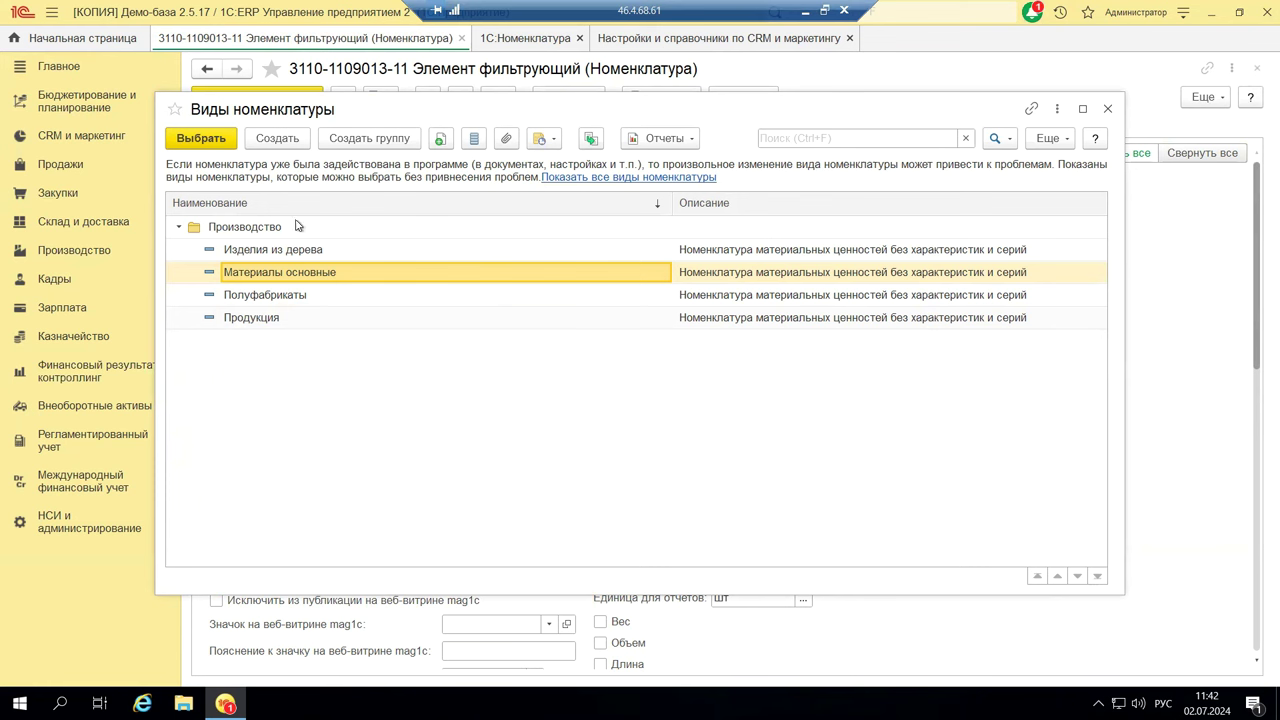
left_click(181, 228)
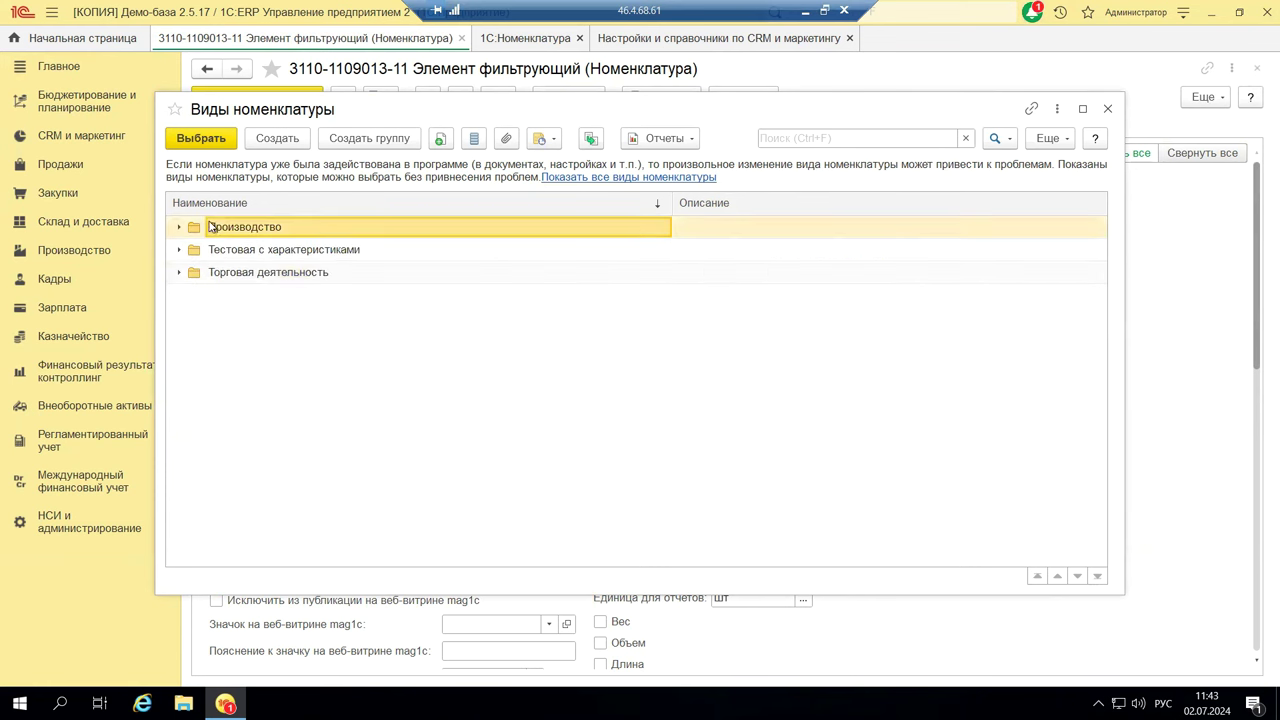
double_click(338, 250)
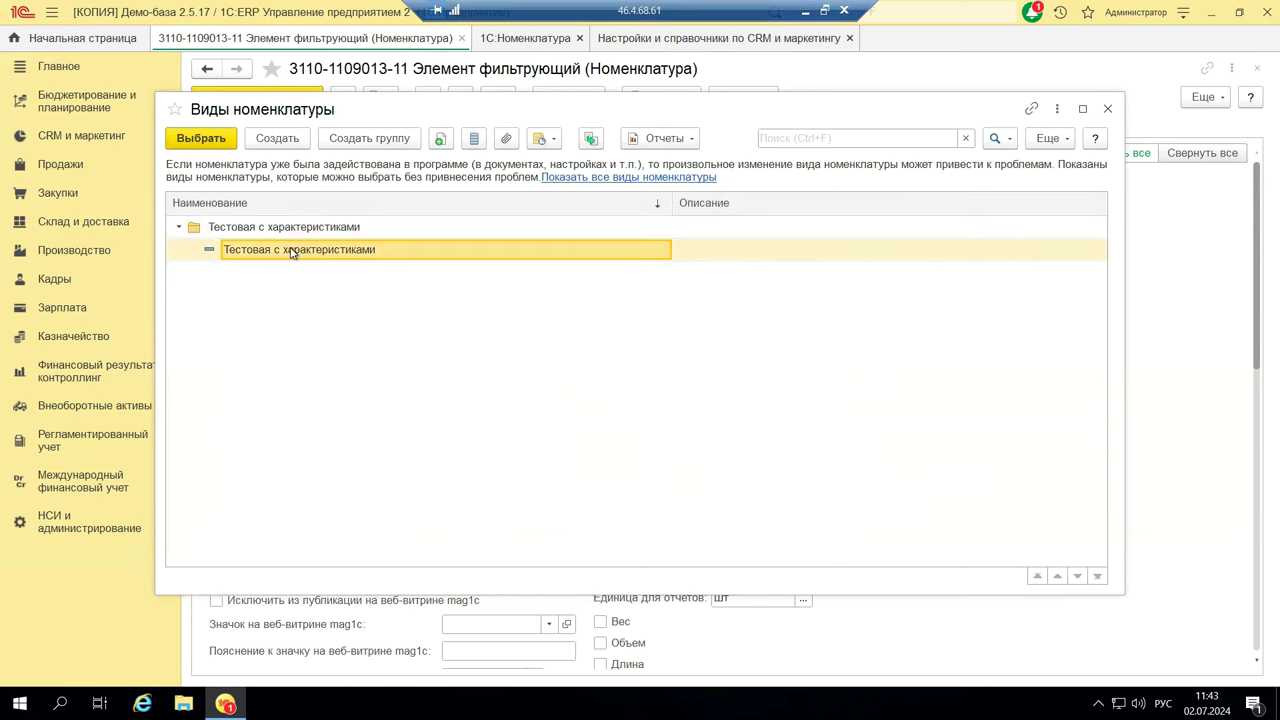
double_click(293, 250)
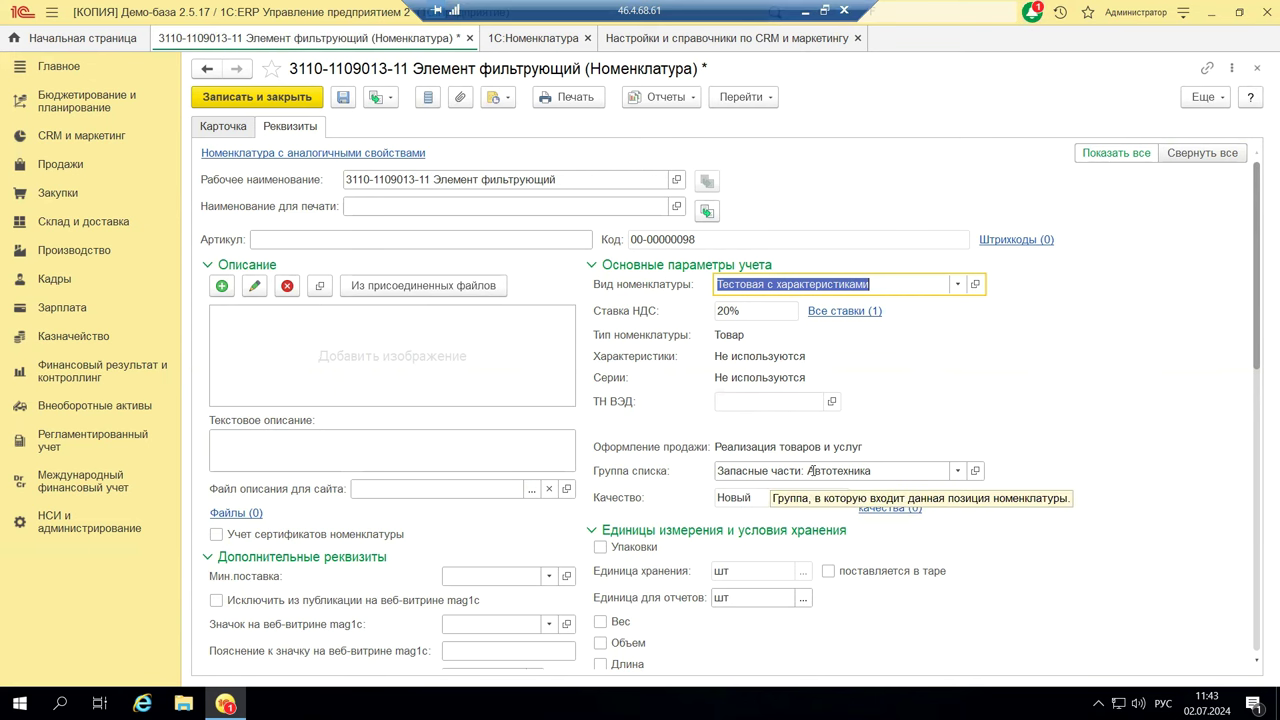
Examine the item's Качество attribute and try to open its list of goods of other quality.
scroll(950, 495, "down", 4)
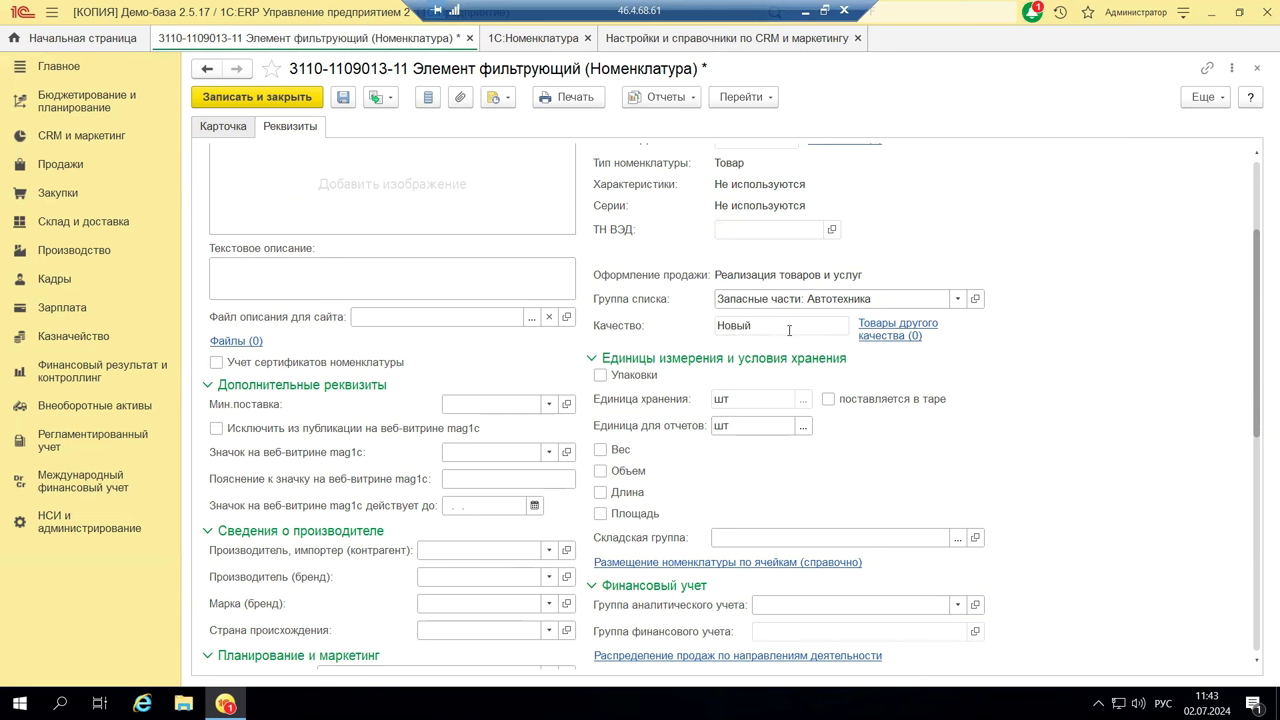
left_click(889, 342)
double_click(758, 324)
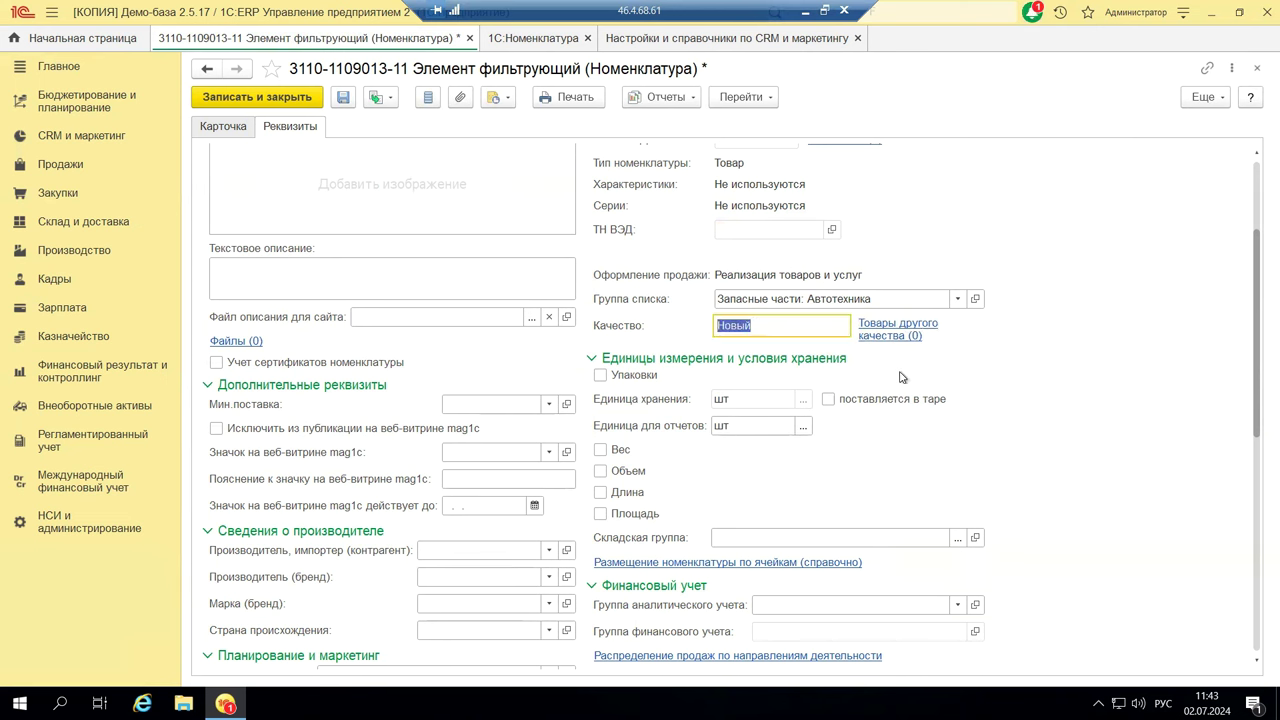
left_click(893, 337)
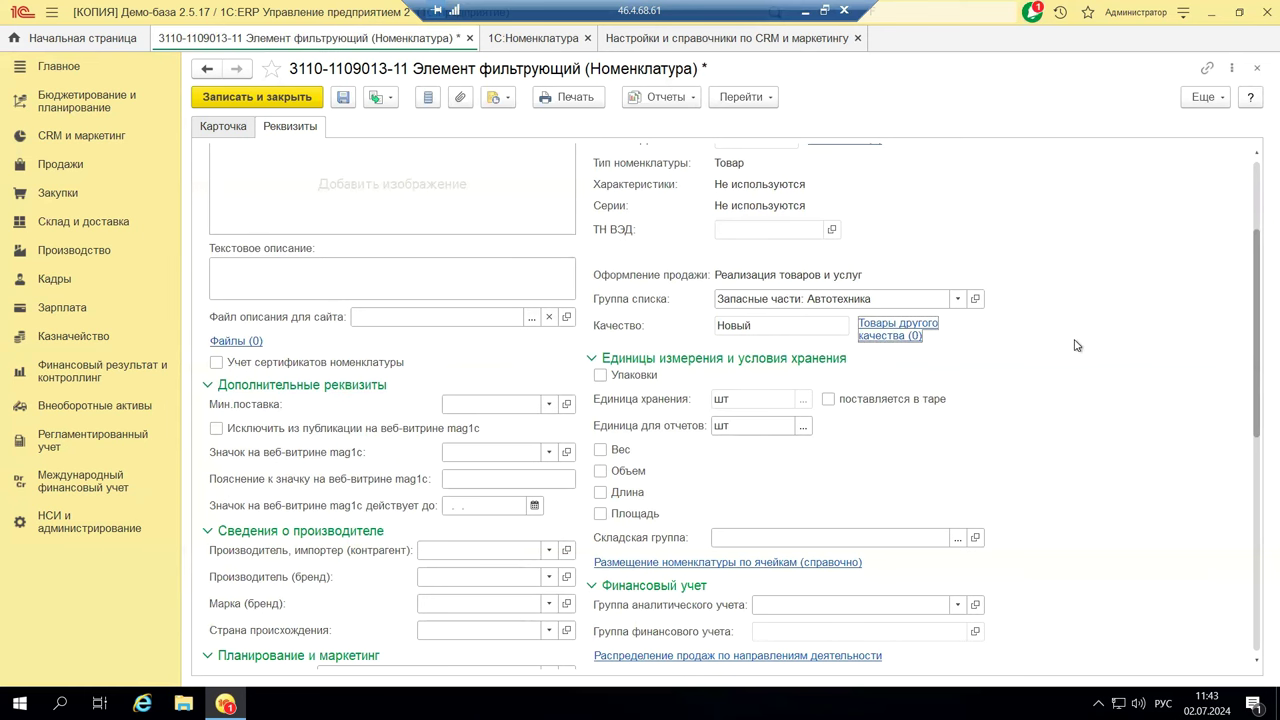
Examine the item's manufacturer, planning, supply and price attributes, and try to open its Сегменты list.
scroll(1076, 345, "down", 6)
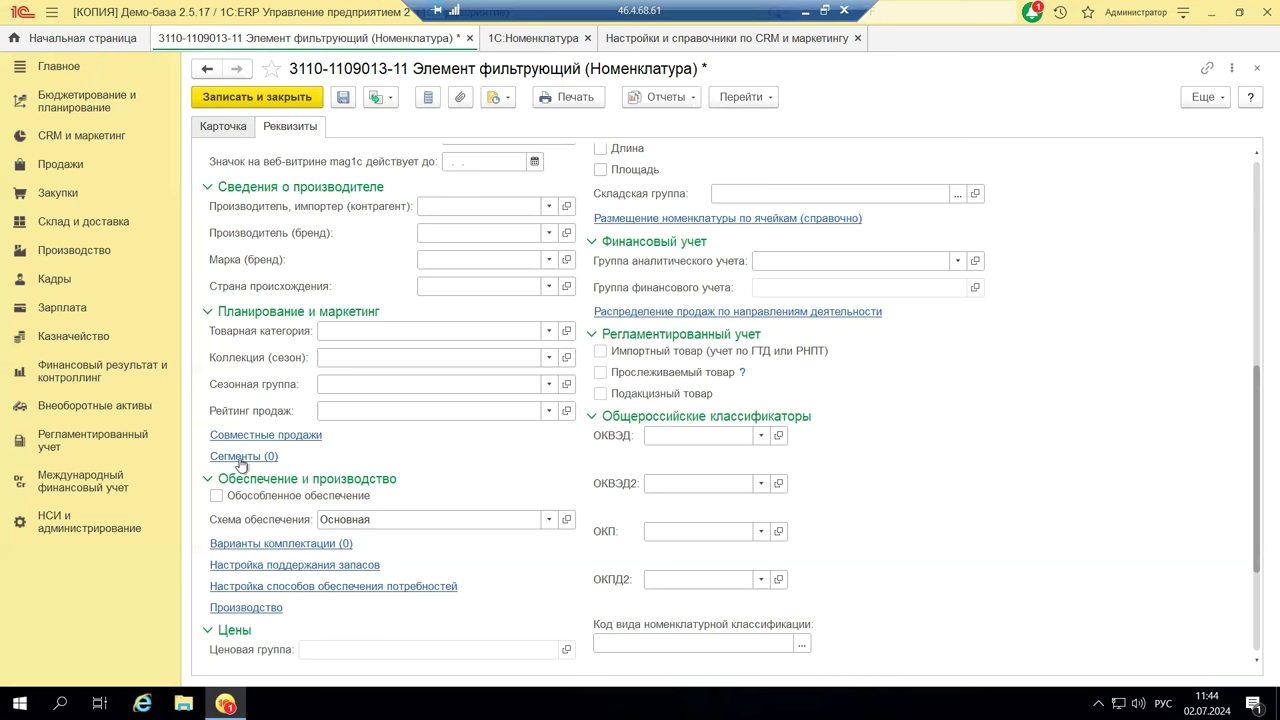
scroll(239, 464, "up", 5)
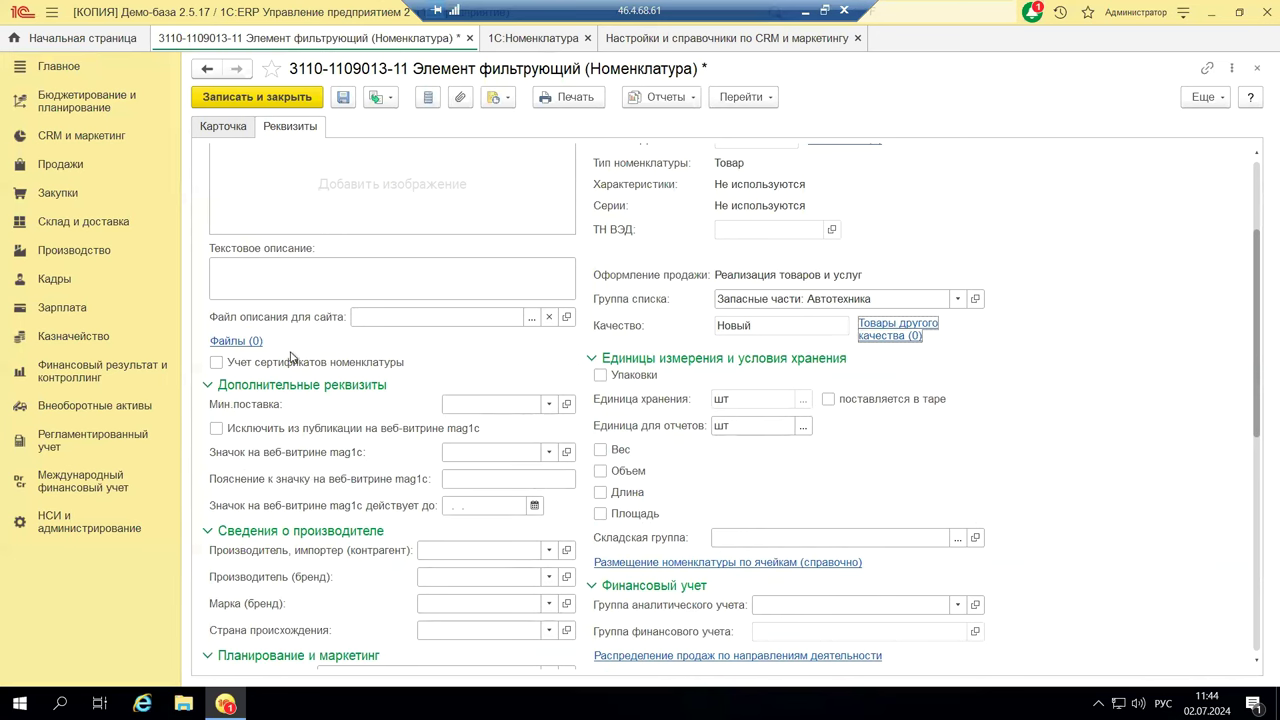
scroll(312, 650, "down", 1)
scroll(310, 638, "down", 1)
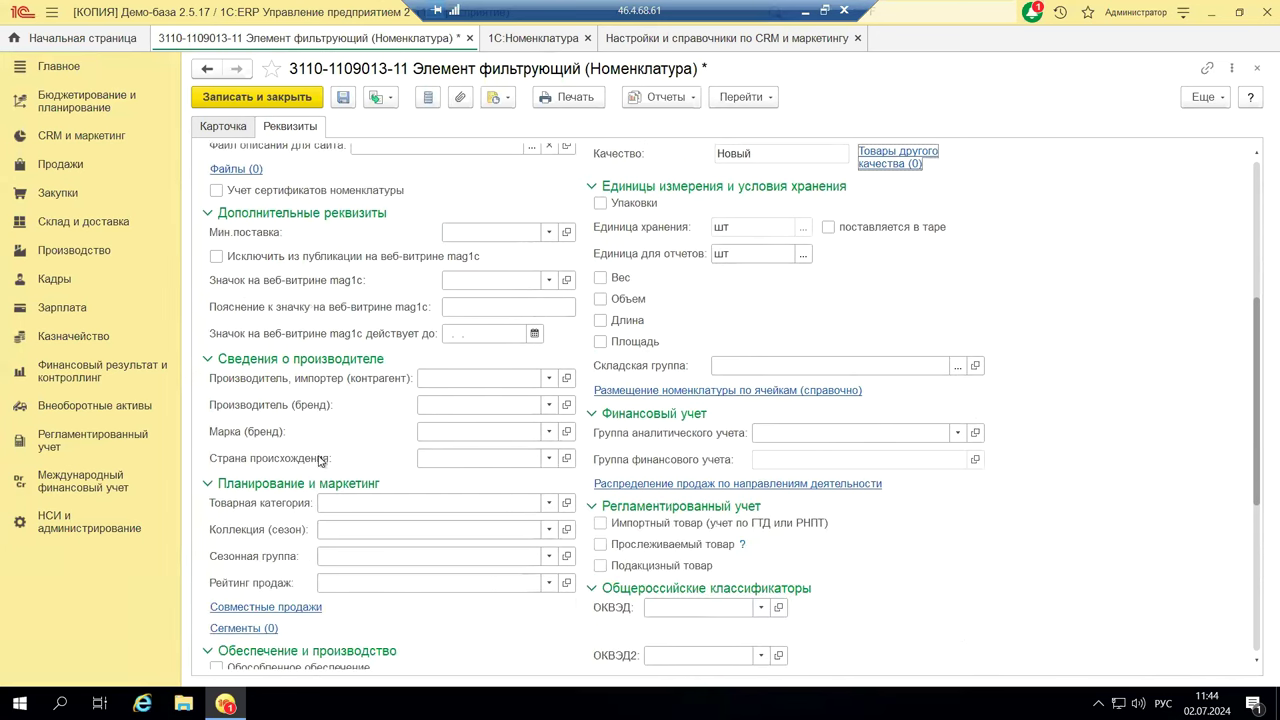
left_click(256, 632)
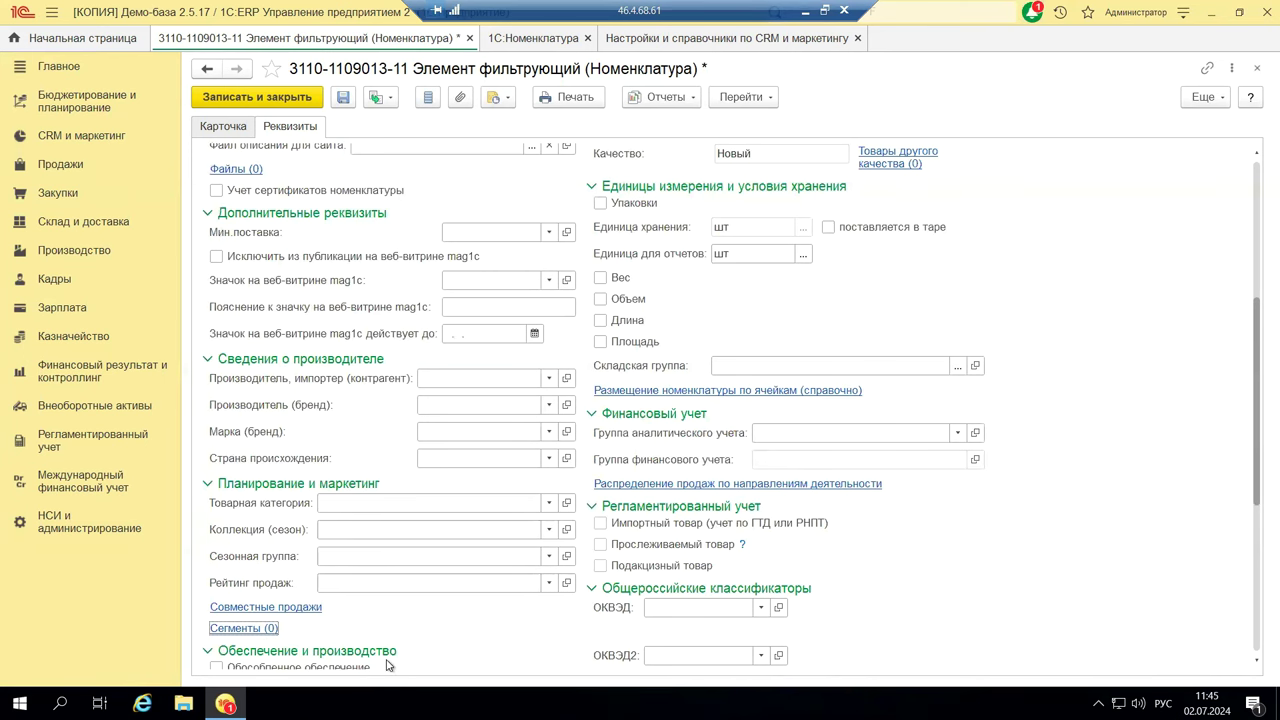
scroll(388, 640, "down", 5)
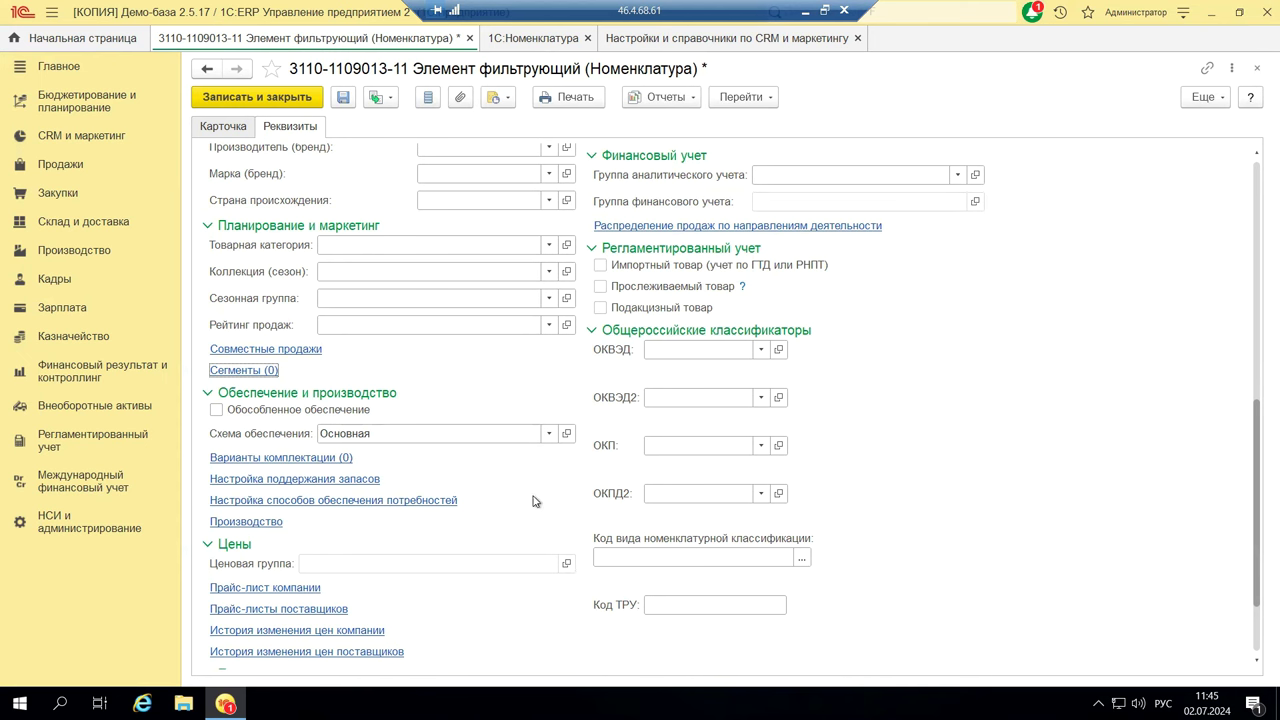
Switch to the 1С-ERP-Номенклатура.pptx presentation in PowerPoint and show slide 11 on creating a new item type.
left_click(807, 12)
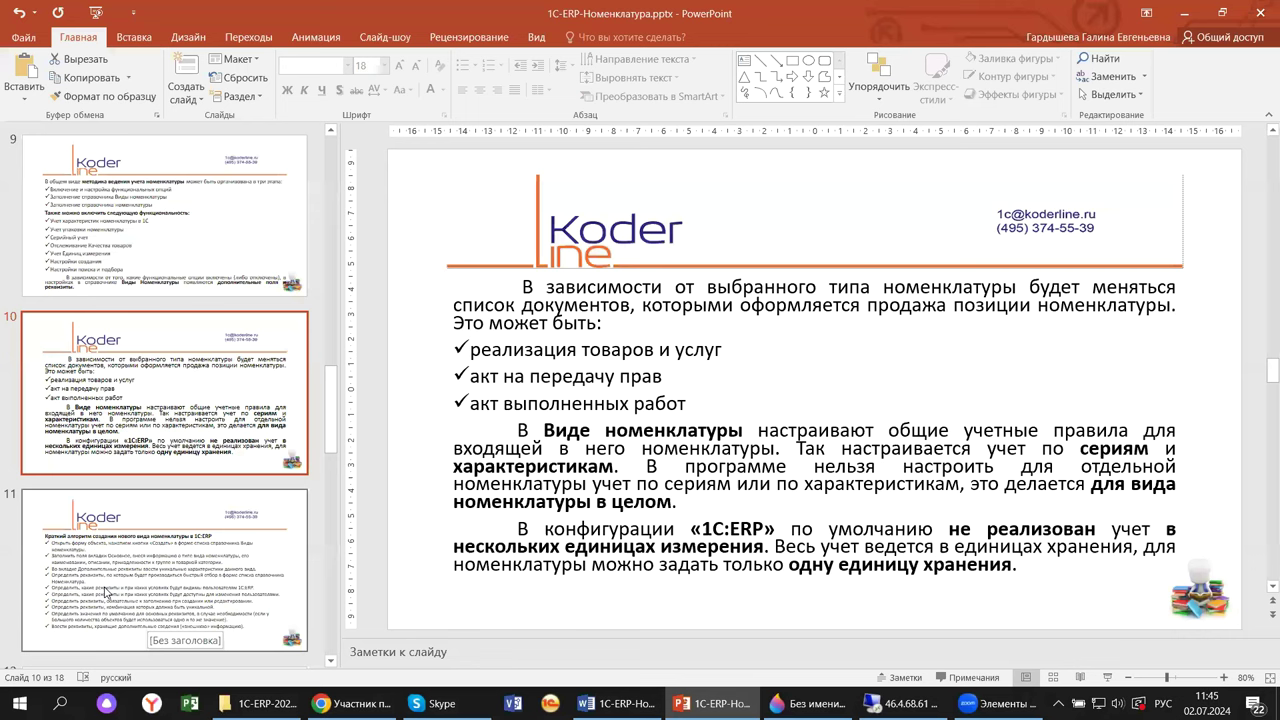
left_click(106, 592)
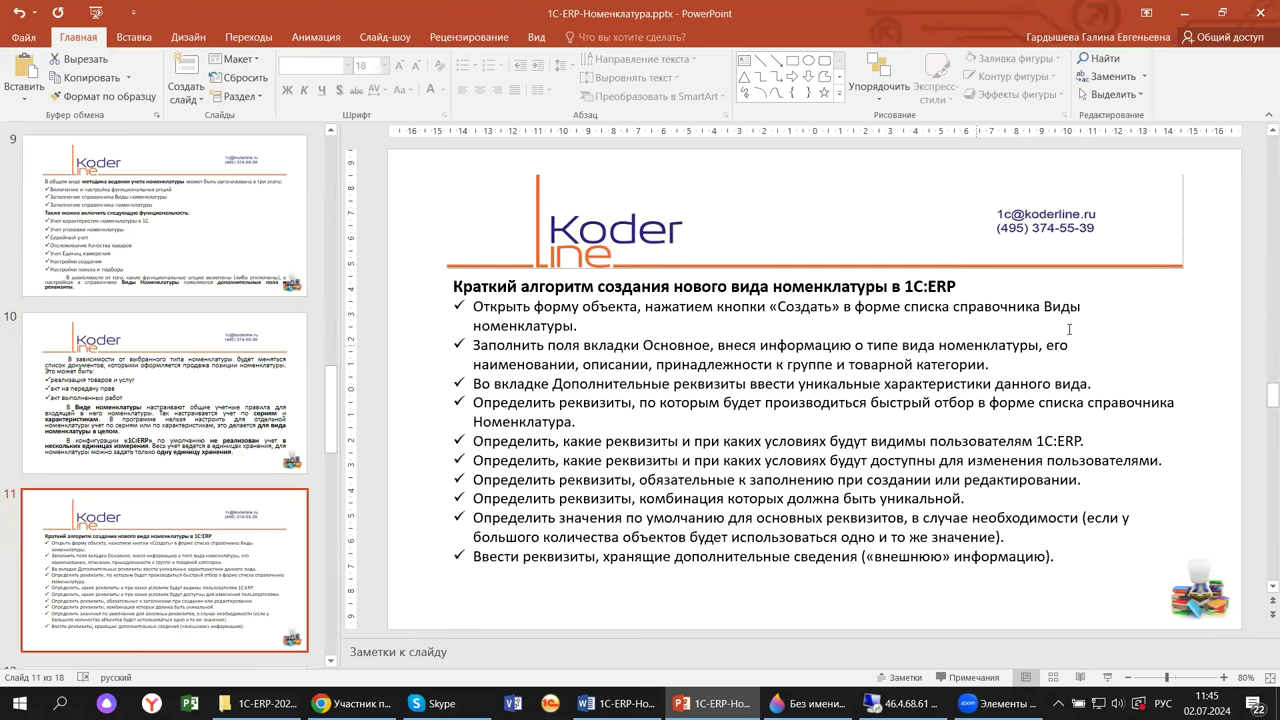
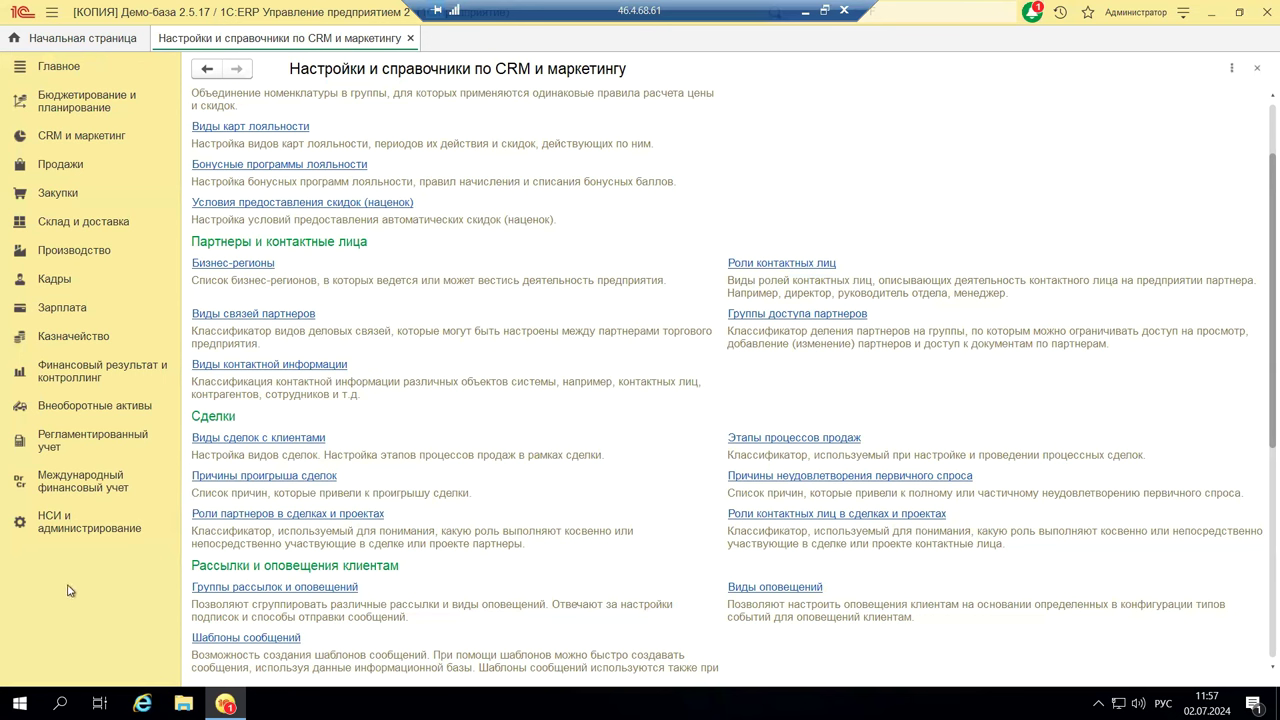
Open the Номенклатура settings under НСИ и администрирование, examine the Разрезы учета group and collapse it again.
left_click(85, 533)
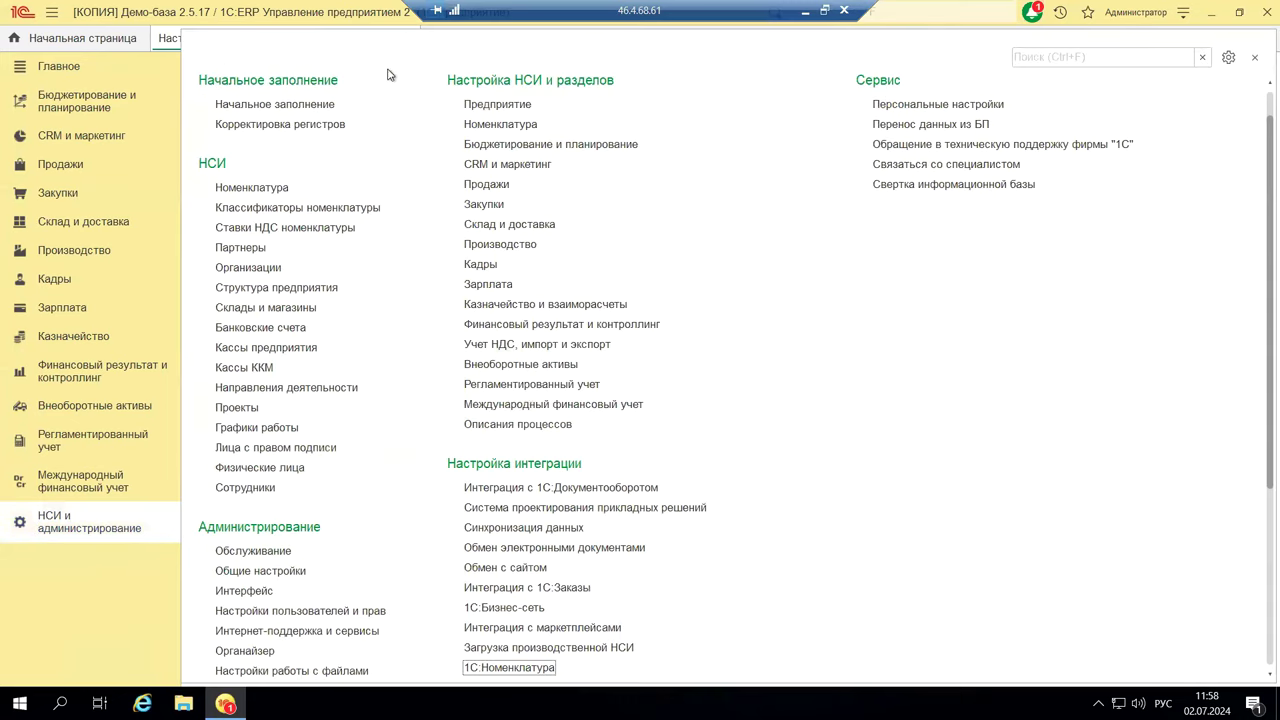
left_click(525, 133)
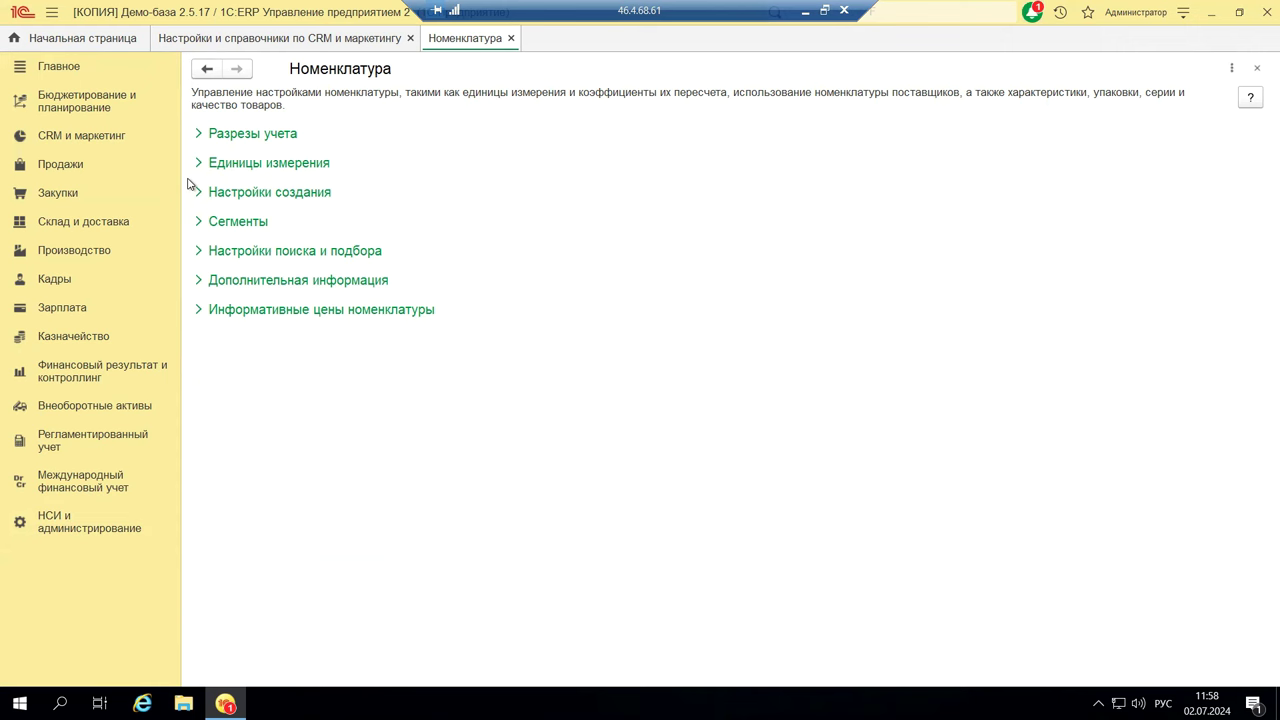
left_click(196, 134)
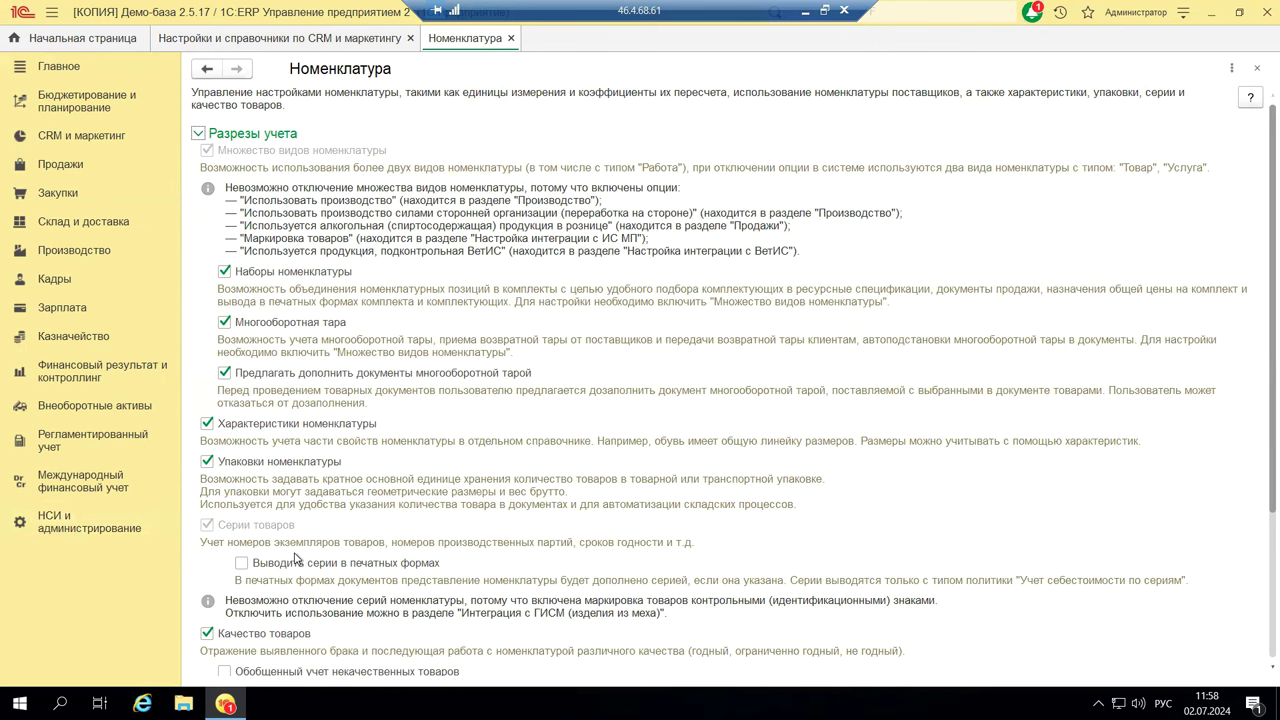
scroll(267, 583, "down", 5)
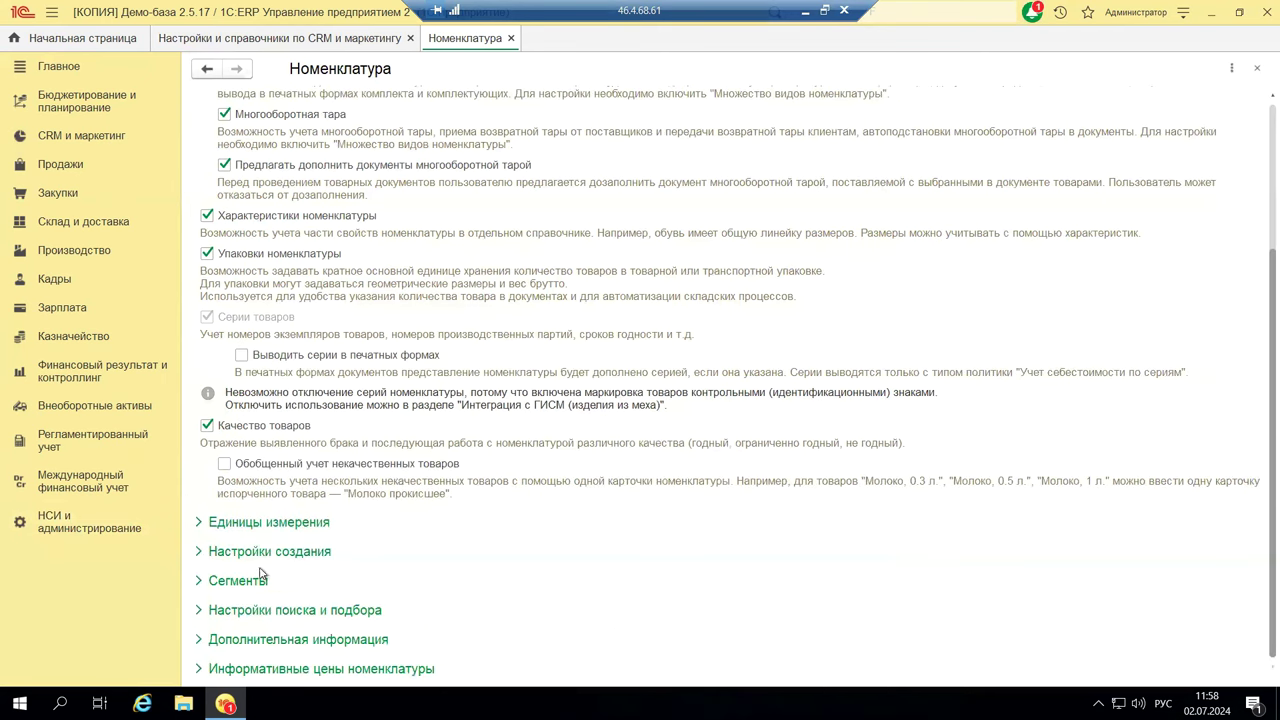
scroll(240, 458, "up", 5)
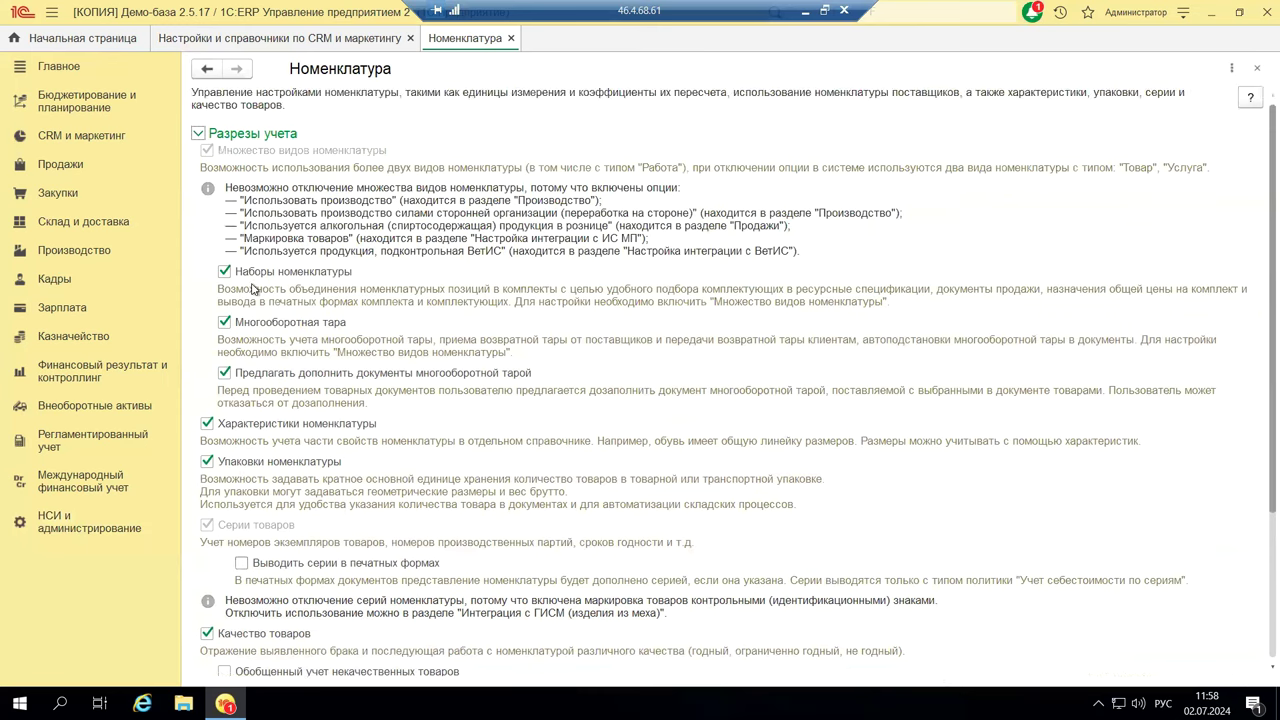
left_click(201, 139)
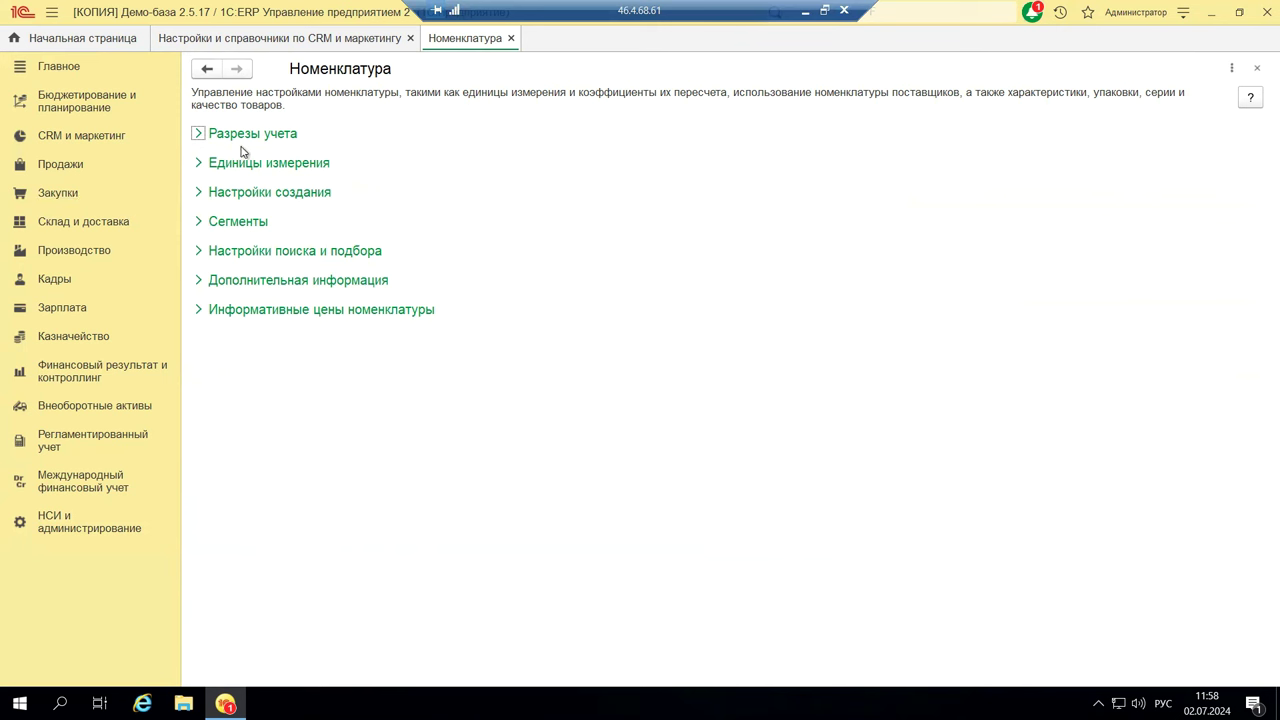
View the CRM и маркетинг commands, open the Номенклатура list from the НСИ и администрирование section and close it.
left_click(97, 140)
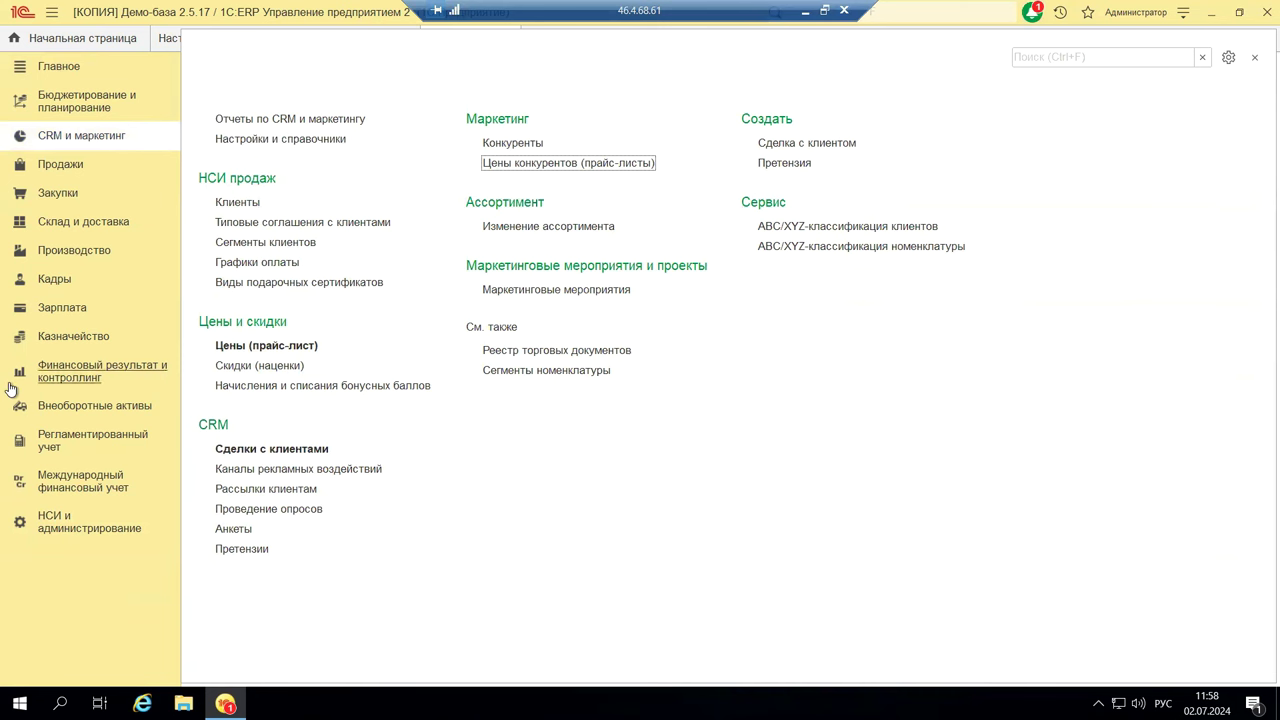
left_click(88, 524)
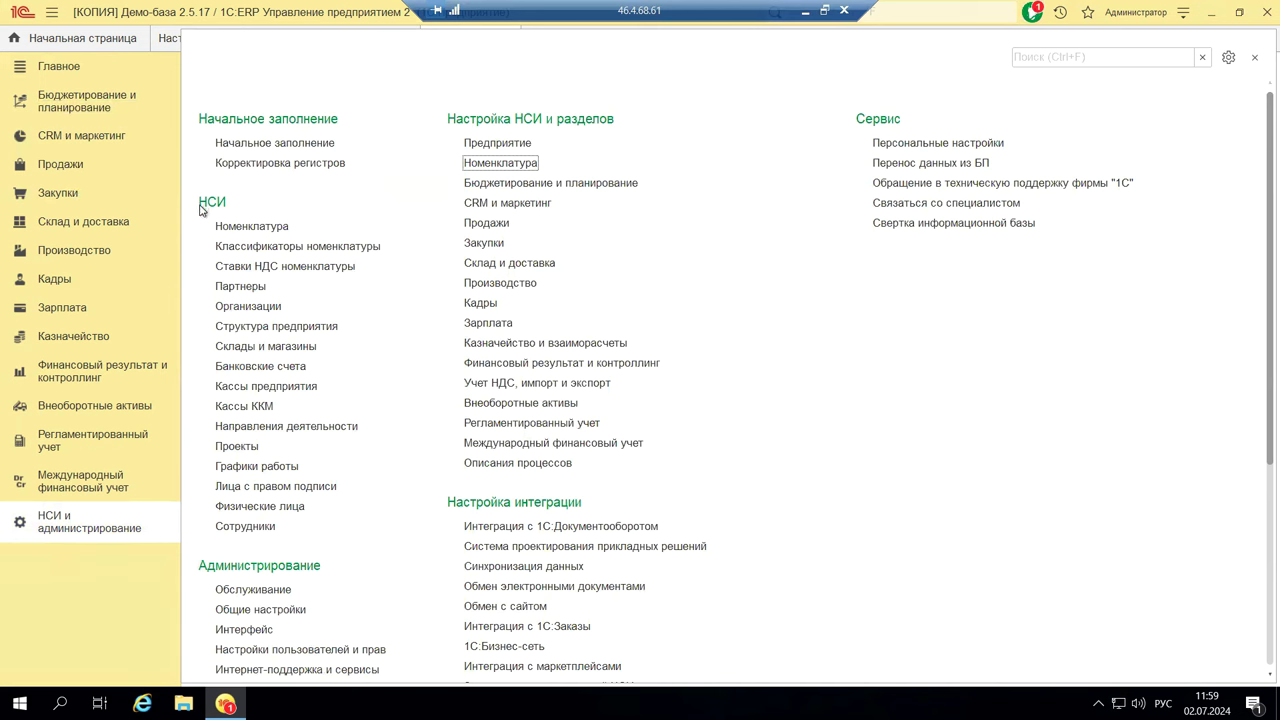
left_click(233, 228)
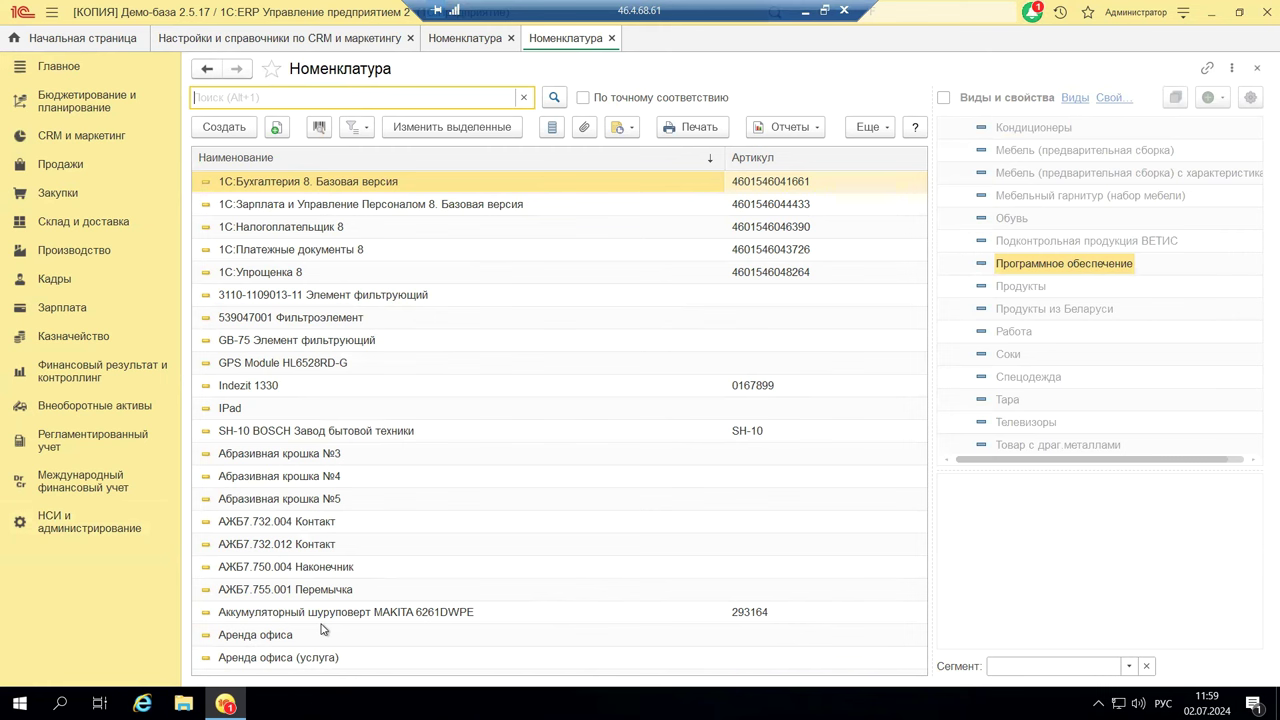
left_click(1257, 68)
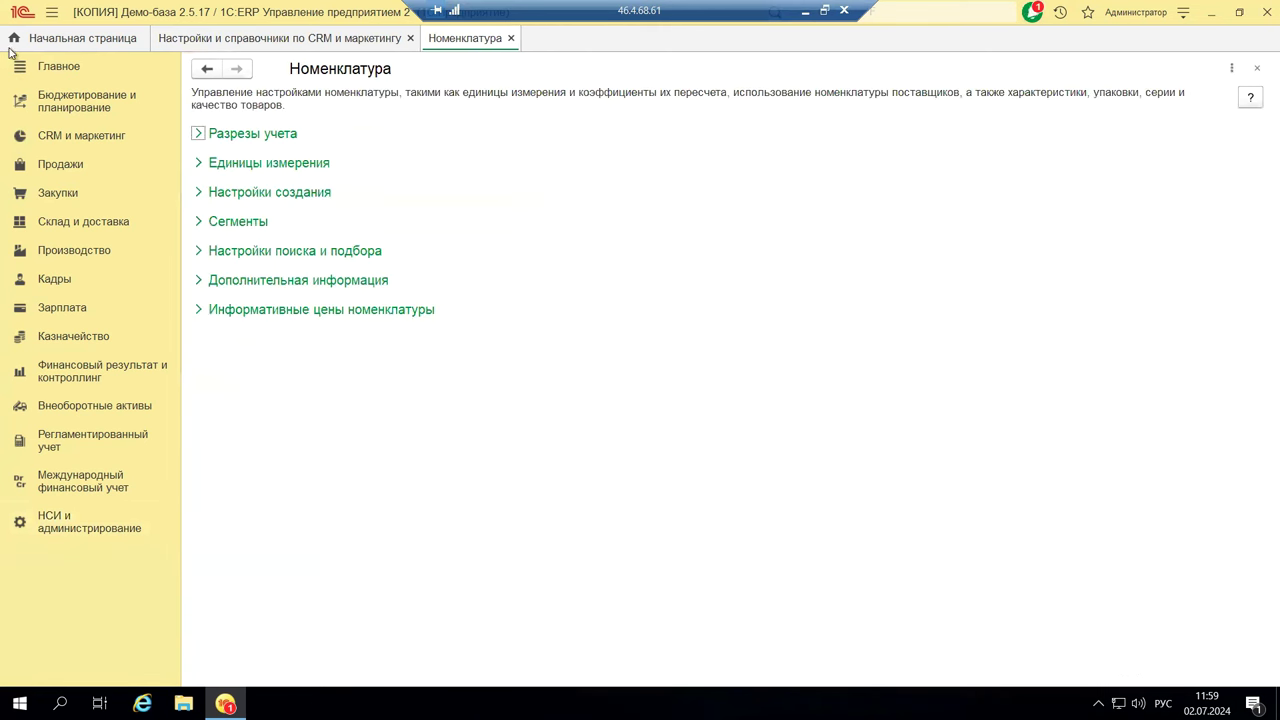
Open the Номенклатура item list from the Главное section and close it.
left_click(57, 68)
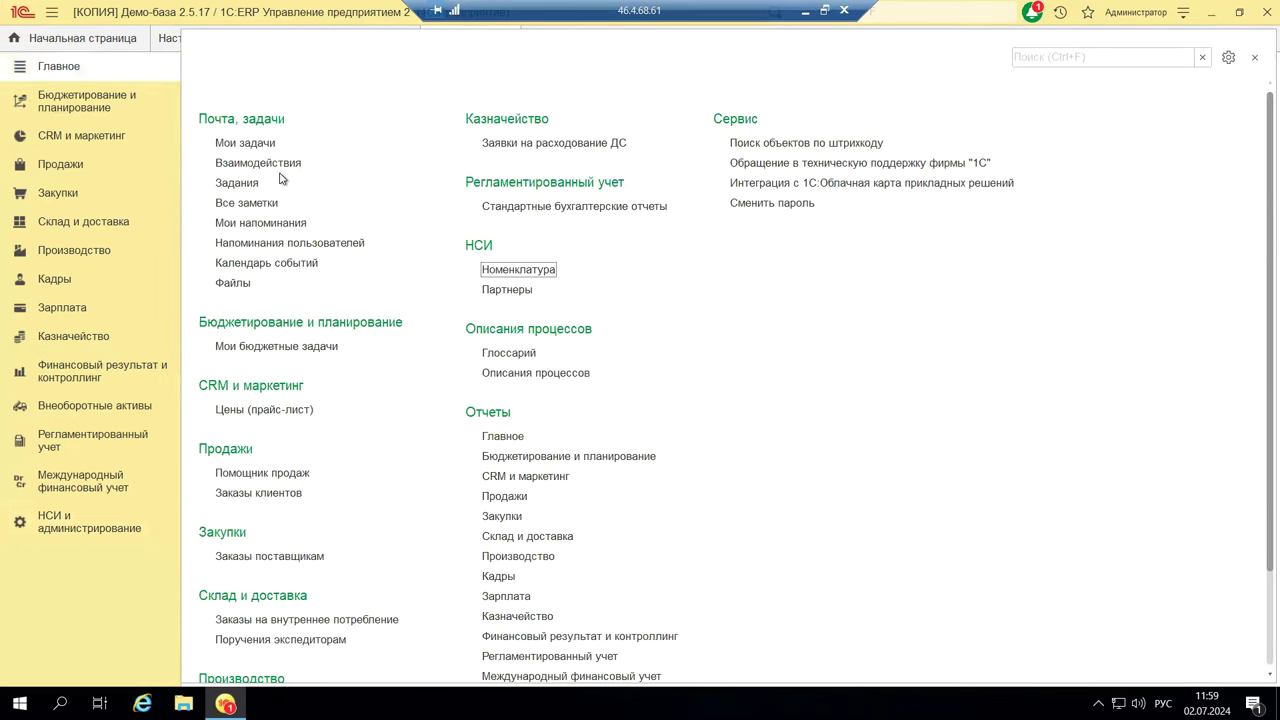
left_click(540, 277)
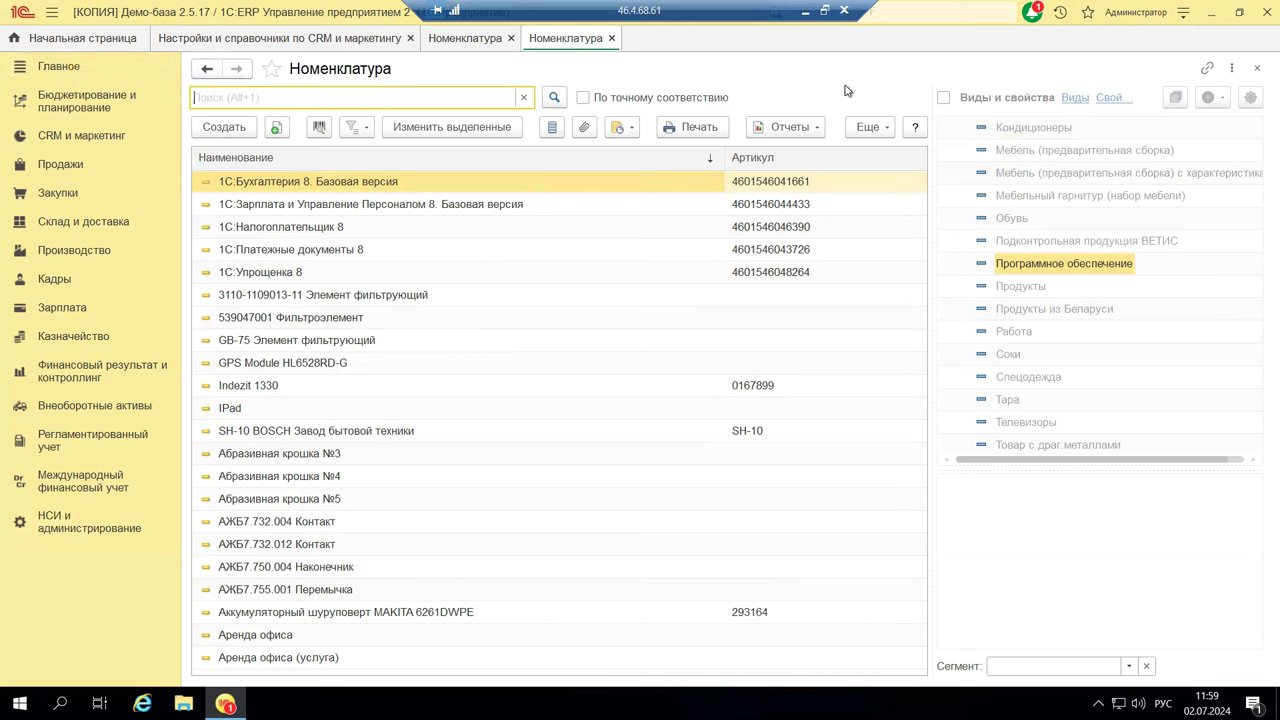
left_click(612, 38)
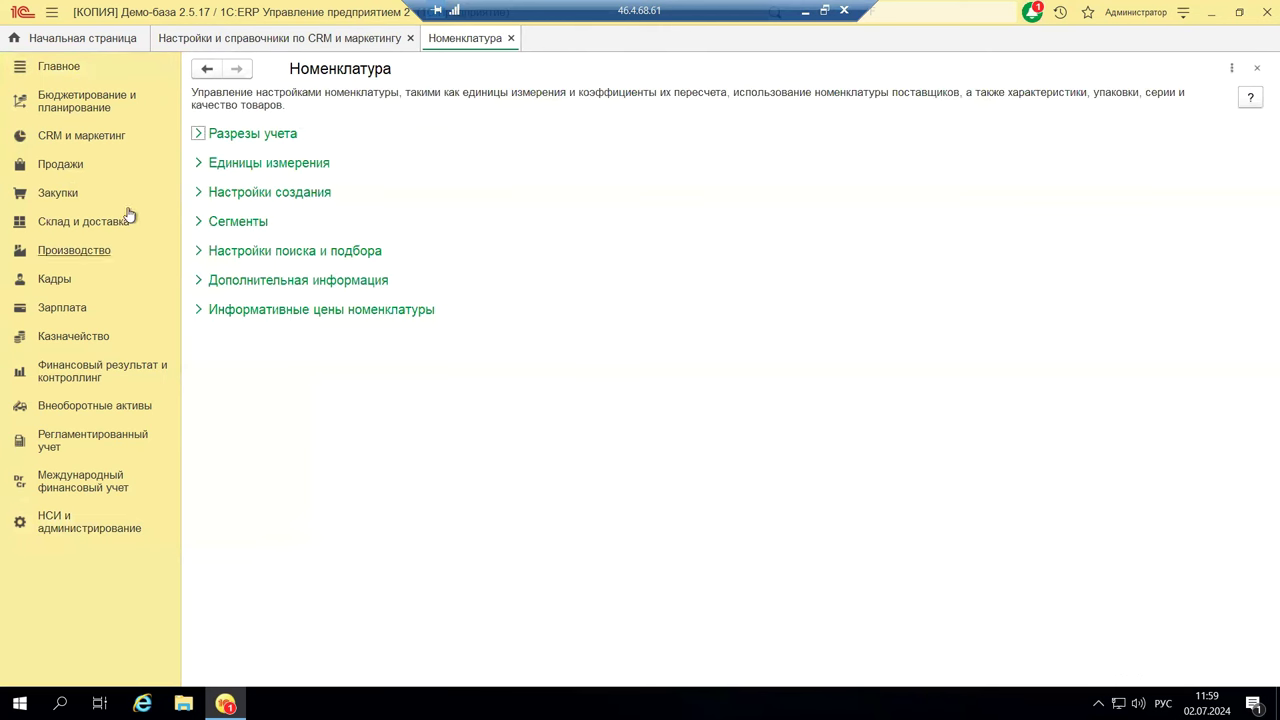
Review the commands of the Главное, CRM и маркетинг and НСИ и администрирование sections, including the integration settings.
left_click(53, 67)
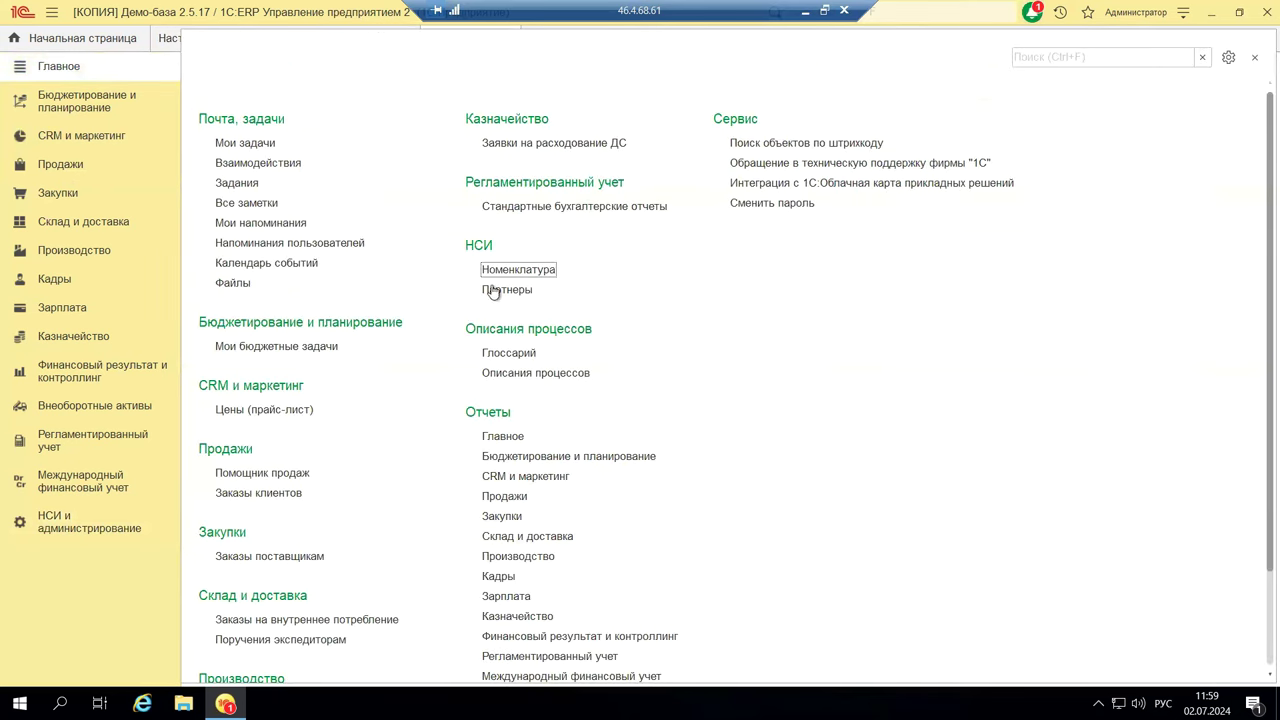
left_click(59, 144)
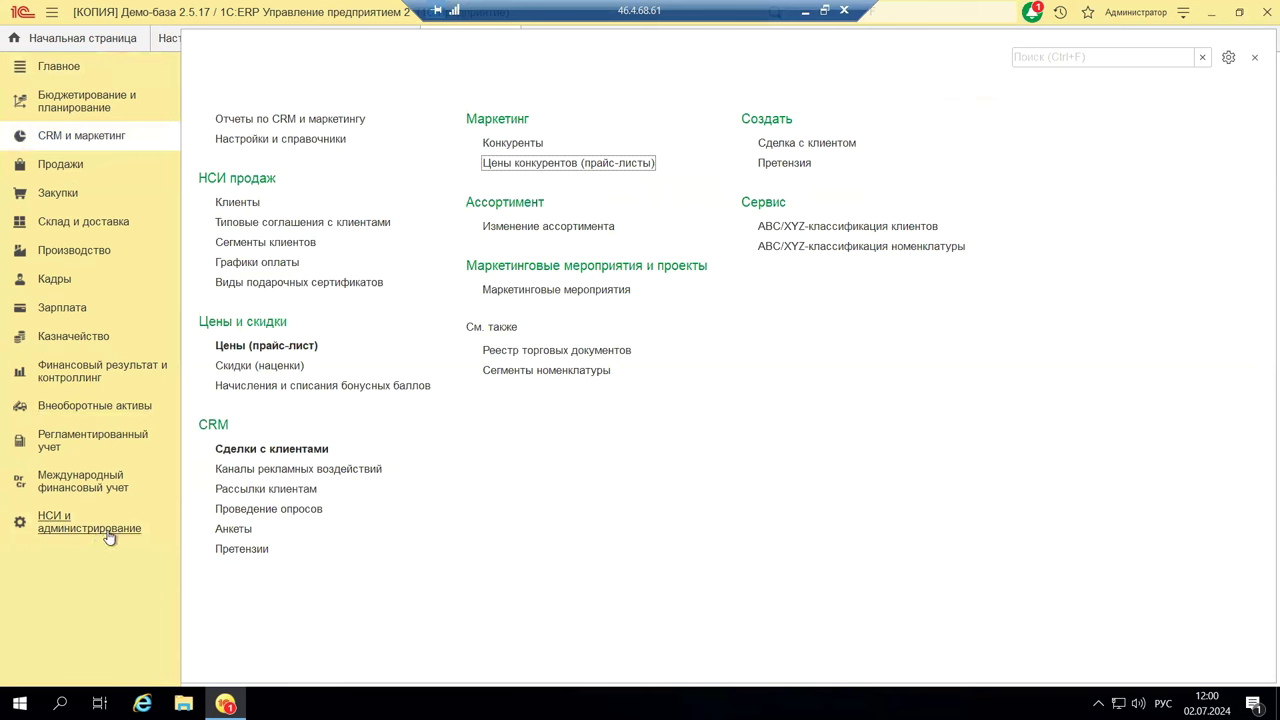
left_click(57, 521)
scroll(440, 522, "down", 5)
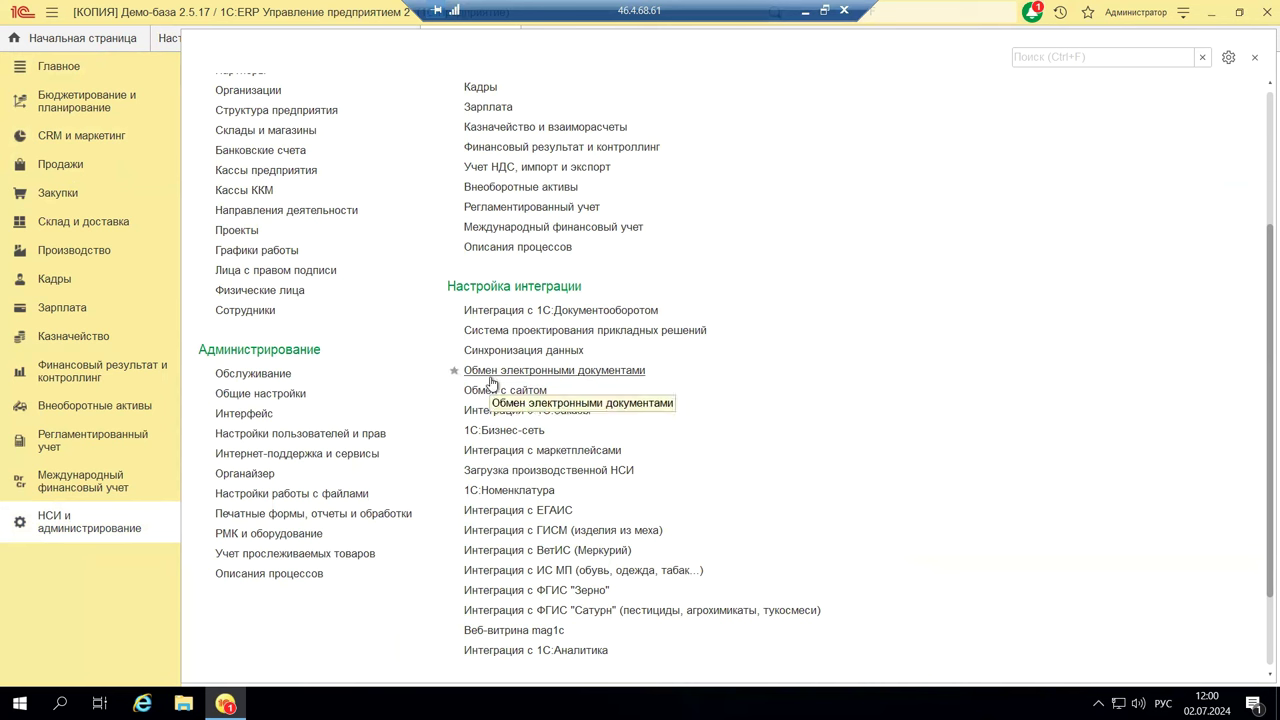
Open the 1С:Номенклатура service settings from the integration settings of НСИ и администрирование.
right_click(524, 490)
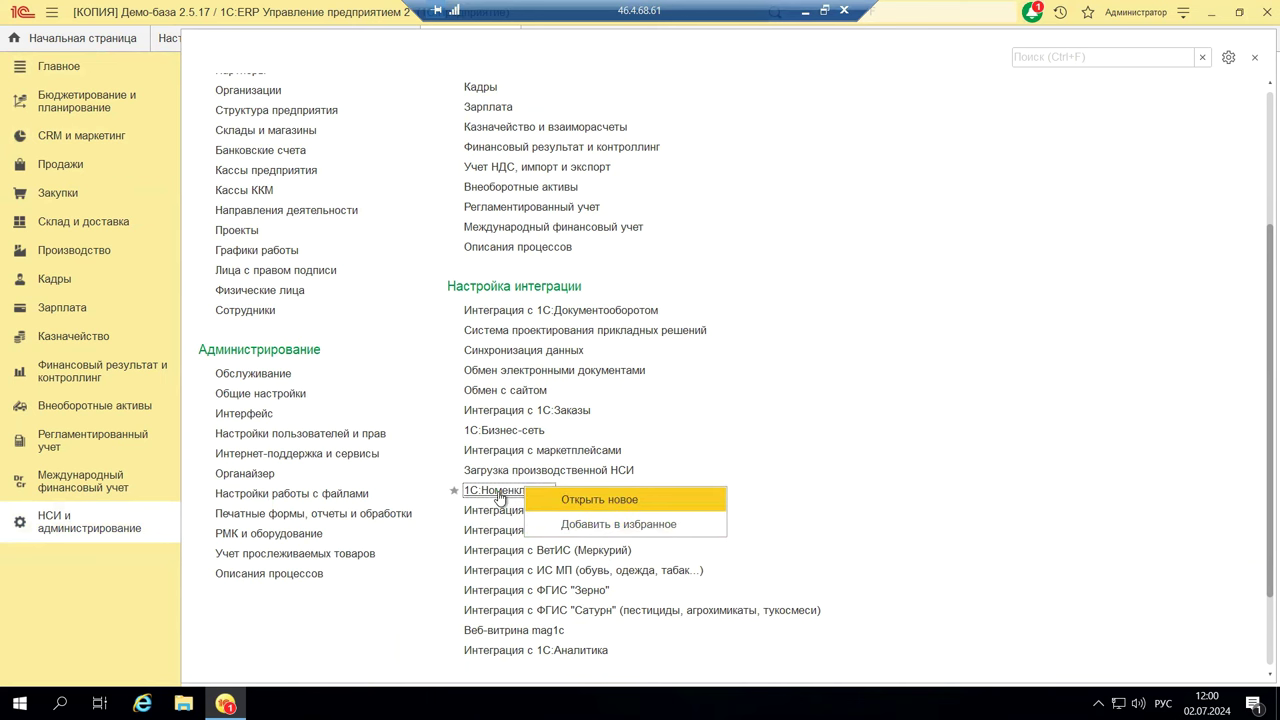
left_click(499, 492)
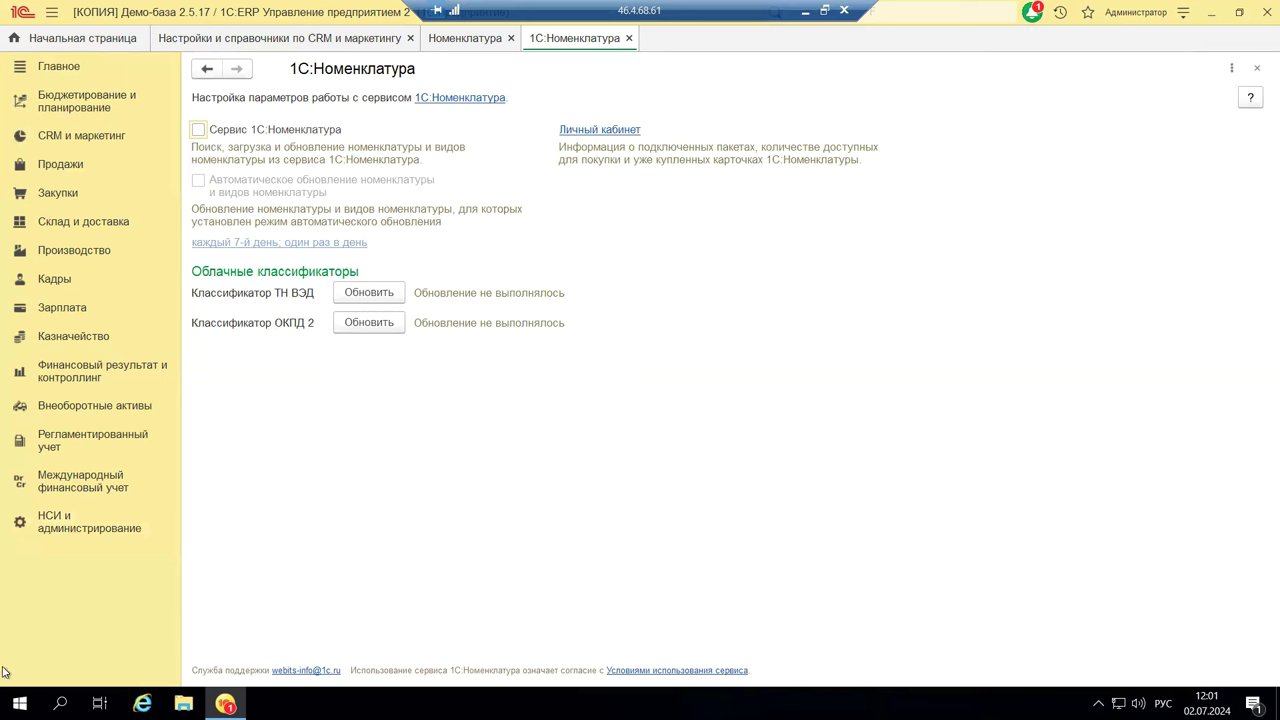
Open Личные кабинеты under 1С-Отчетность in the Регламентированный учет section and dismiss the connection offer.
left_click(128, 438)
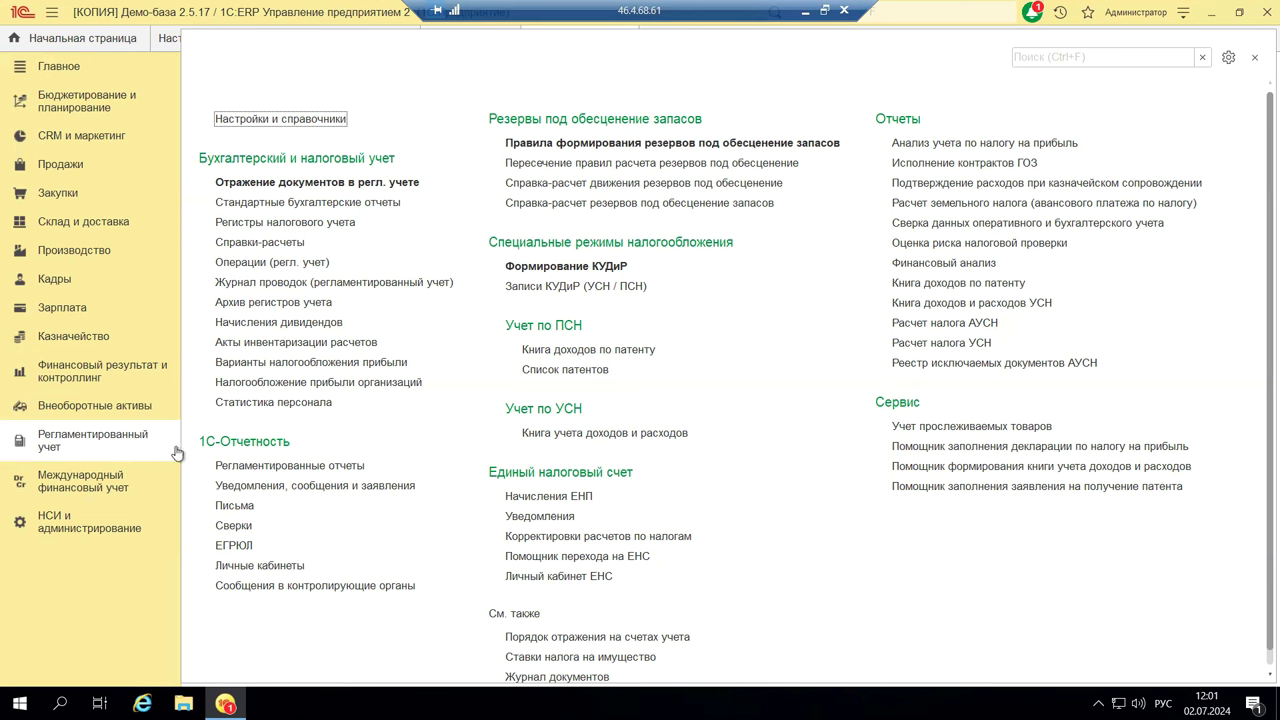
left_click(258, 566)
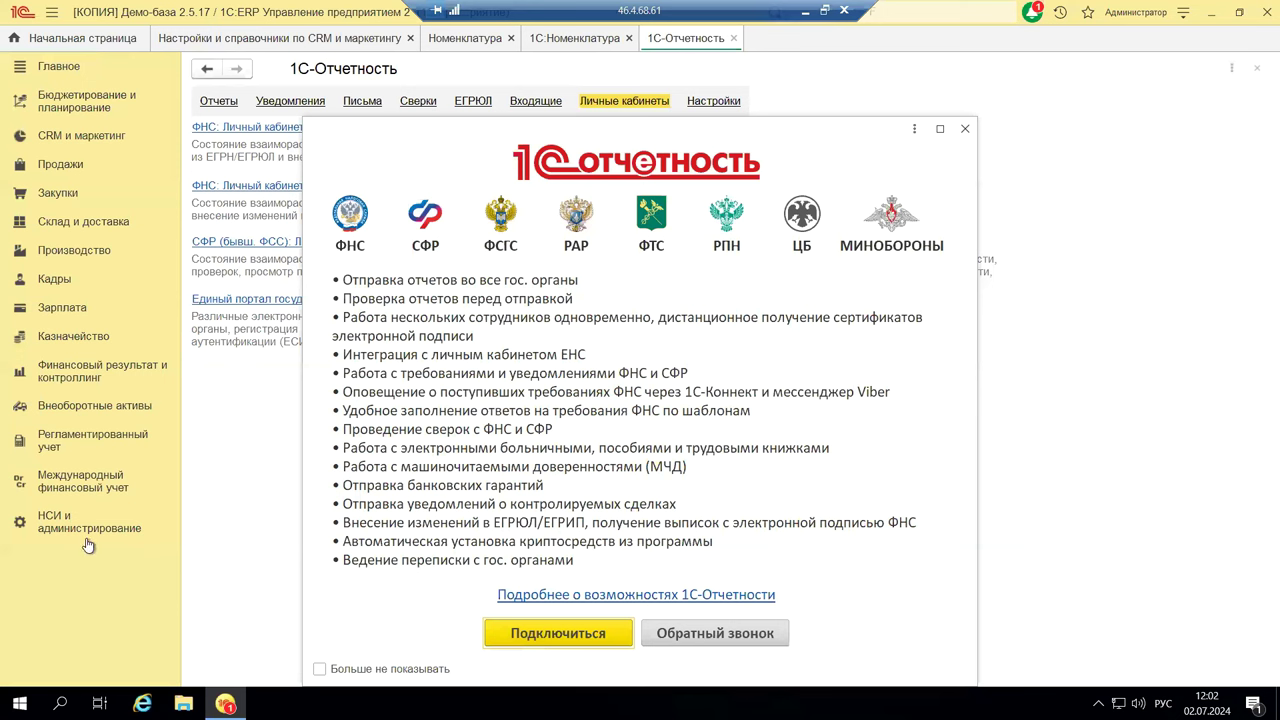
left_click(966, 129)
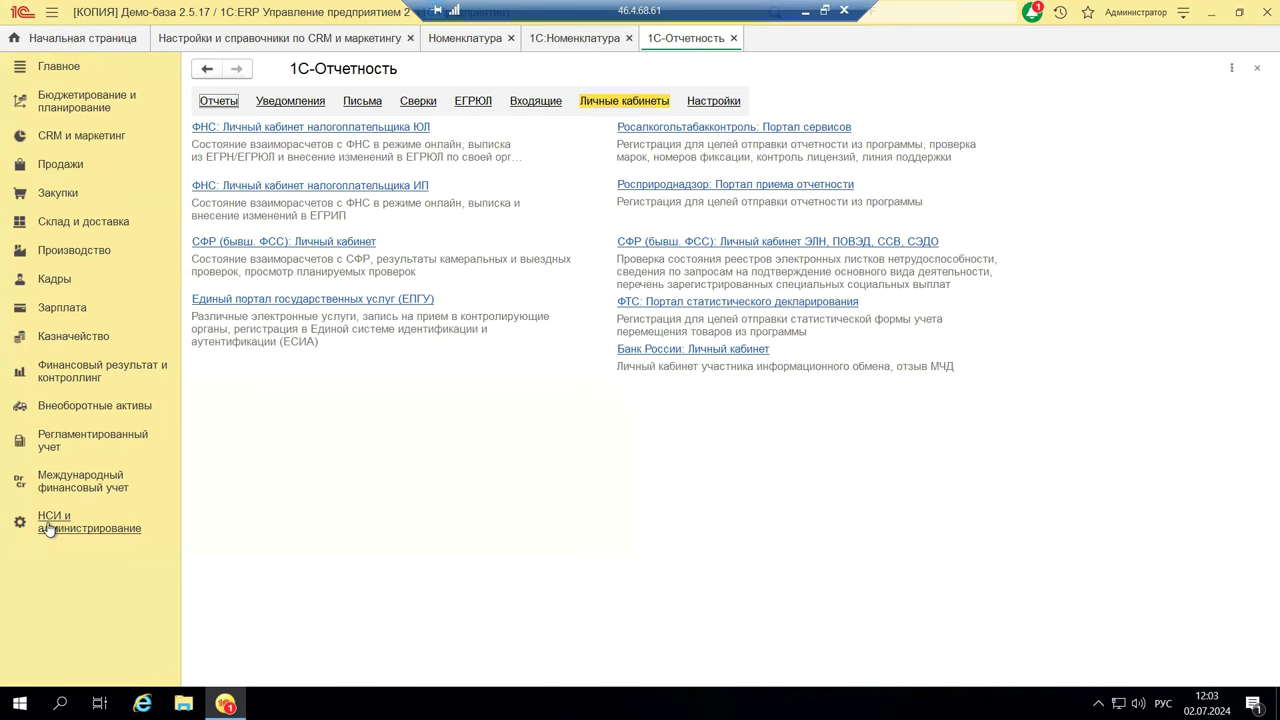
Open Личный кабинет ЕНС from Регламентированный учет and choose Деловой союз as the organization.
left_click(91, 437)
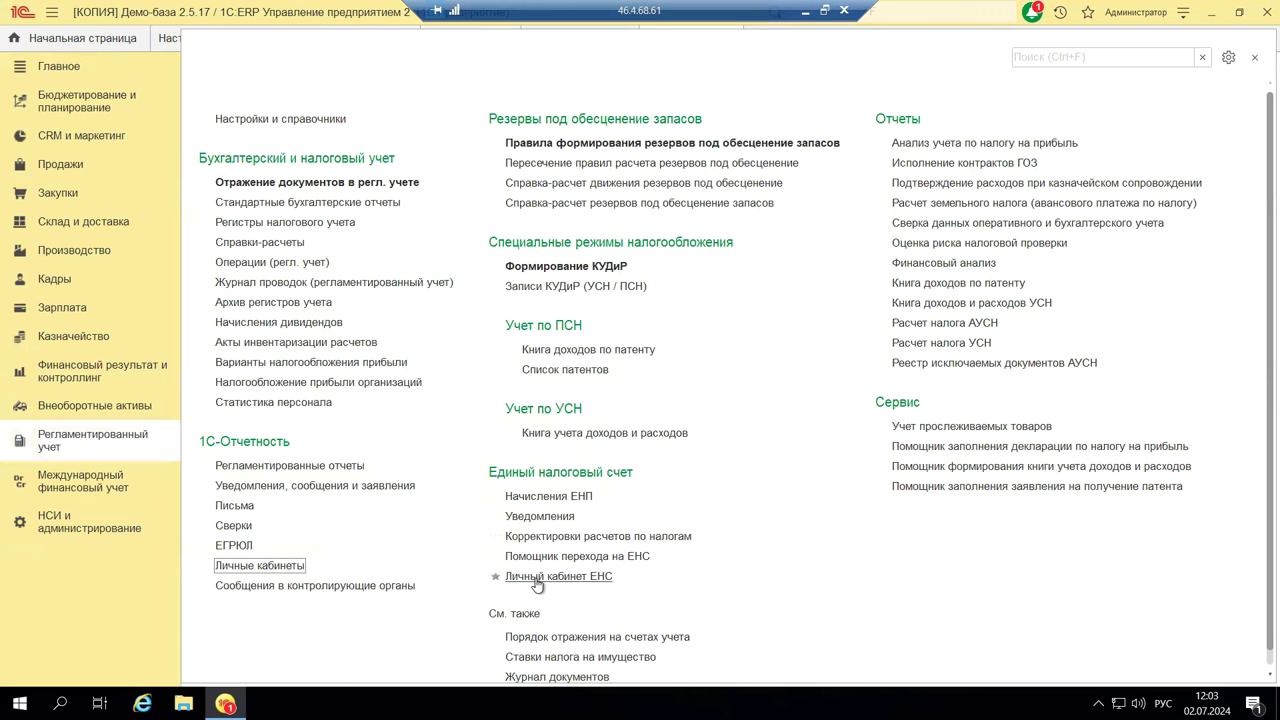
left_click(600, 579)
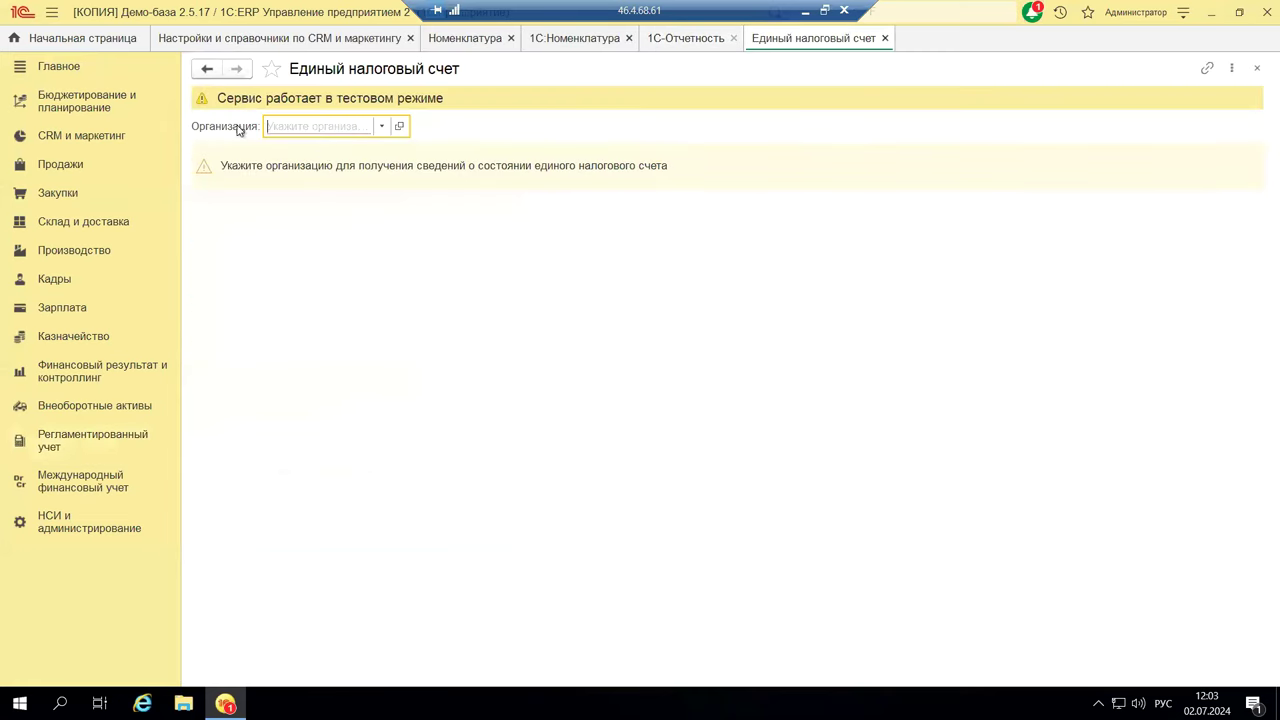
left_click(381, 126)
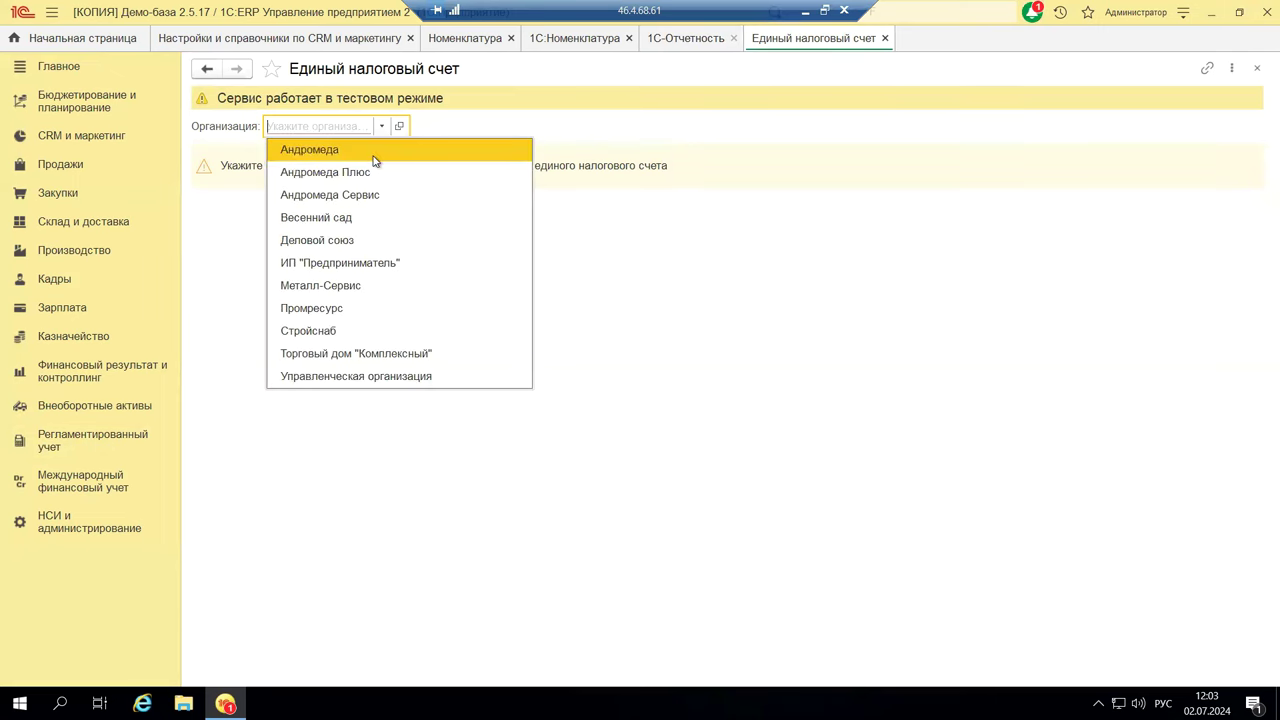
left_click(317, 241)
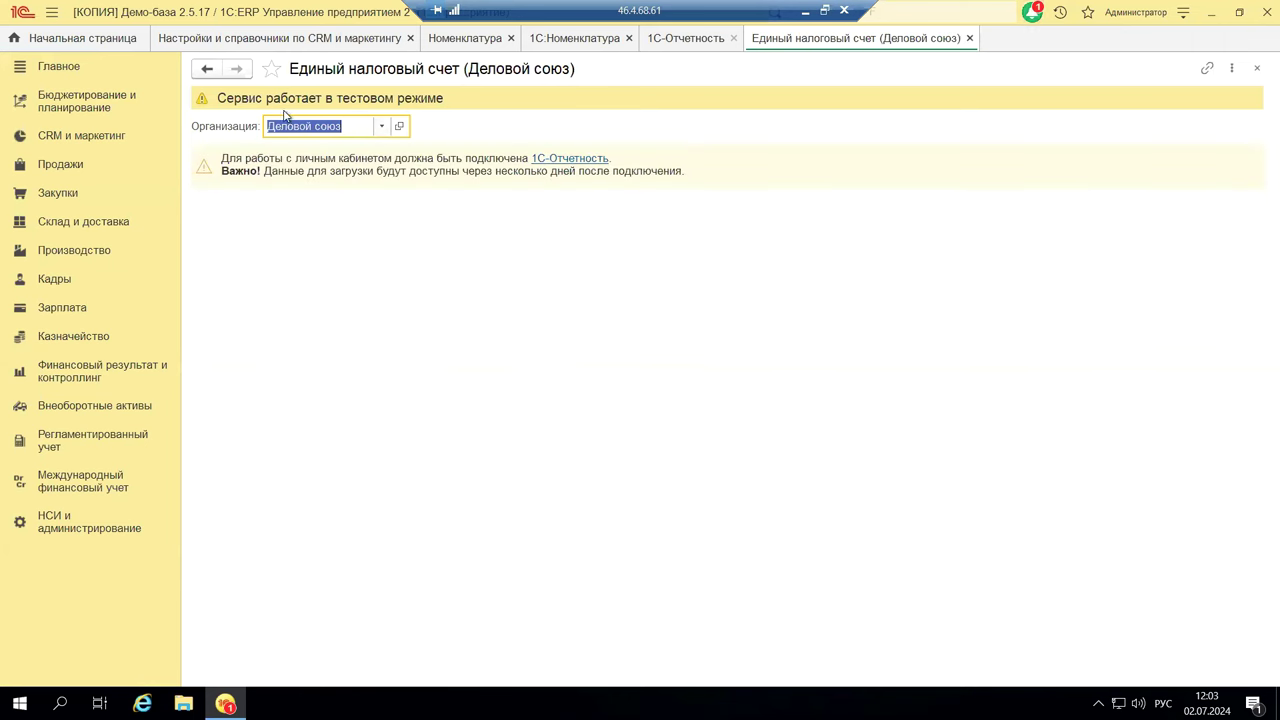
View the 1С-Отчетность connection form for Деловой союз, close it without saving and close the Единый налоговый счет page.
left_click(549, 160)
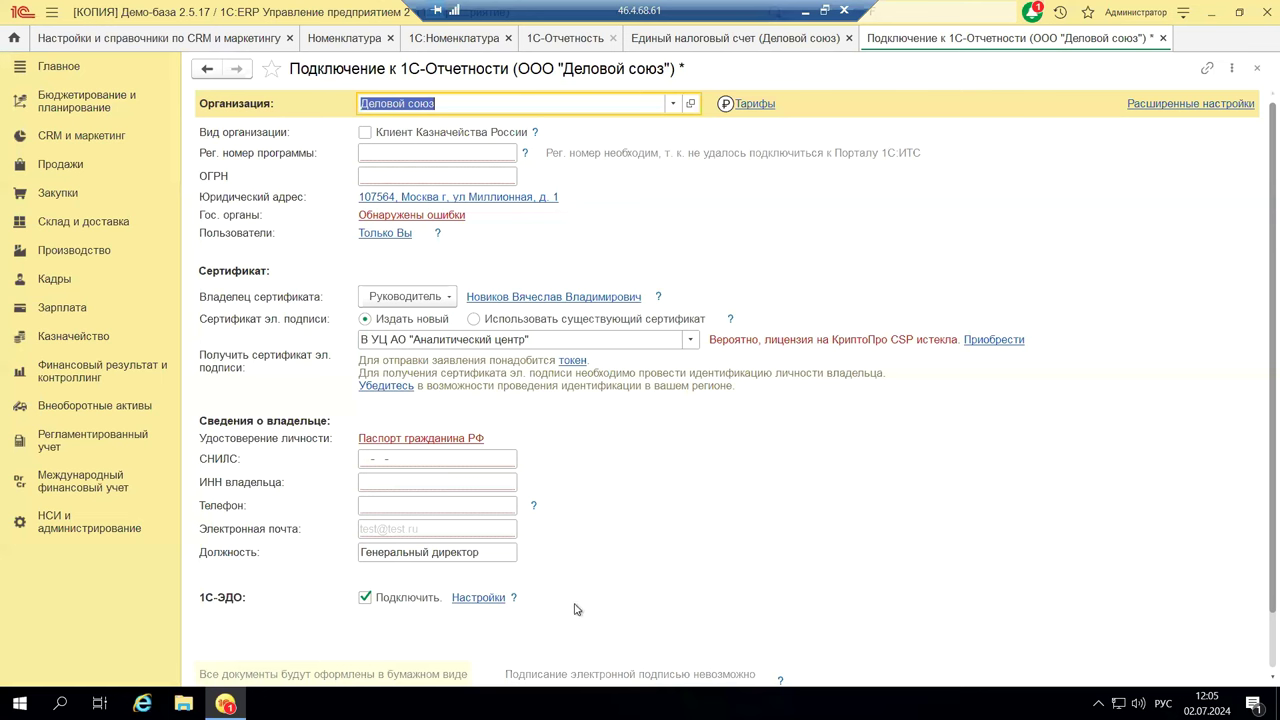
left_click(1256, 68)
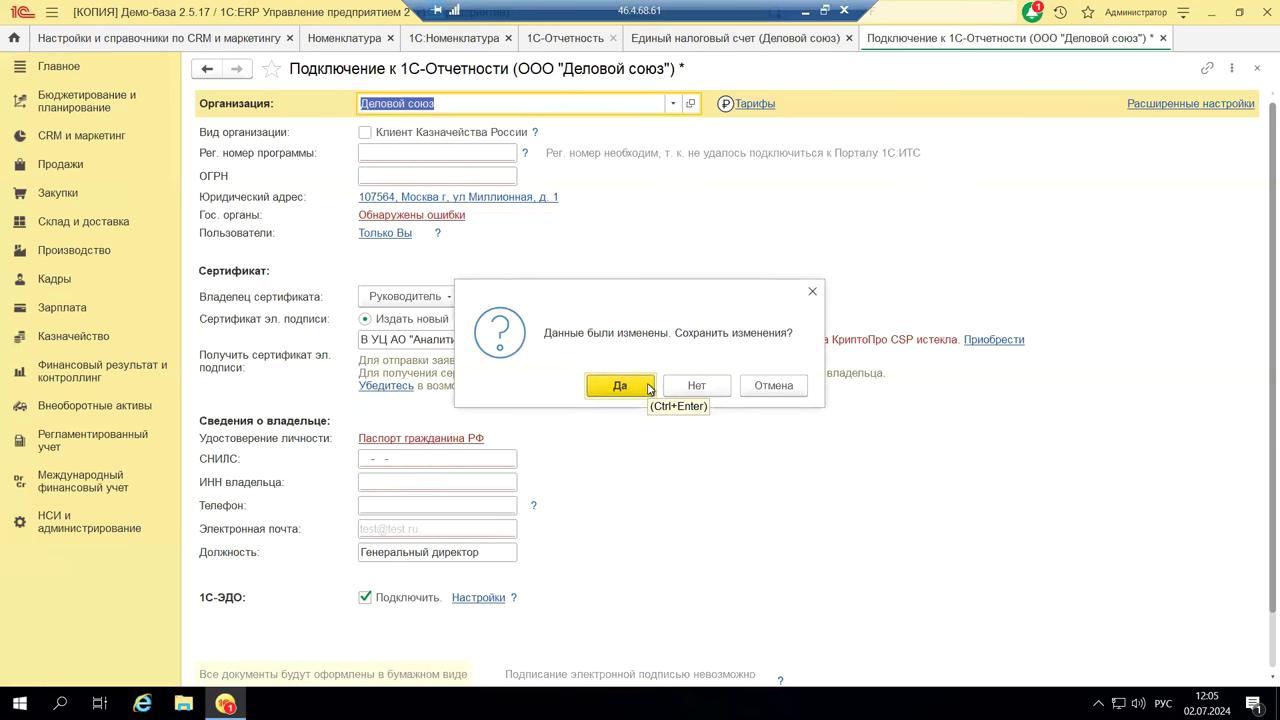
left_click(695, 387)
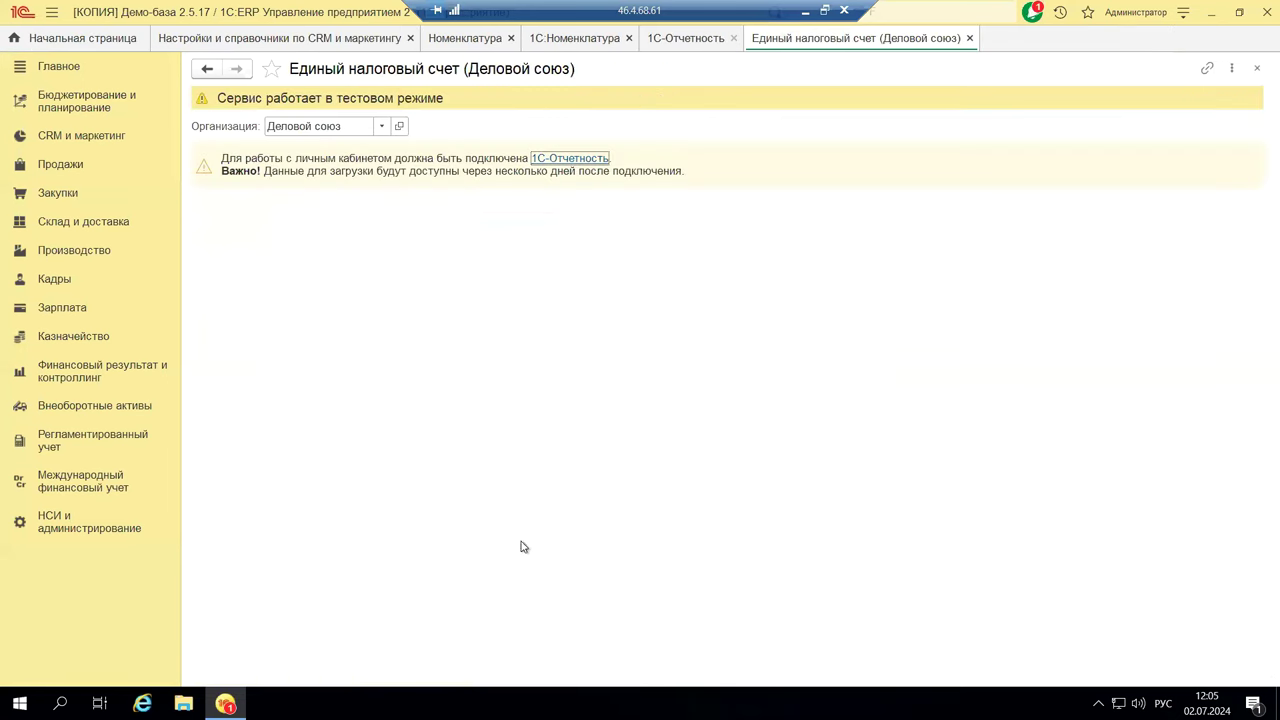
left_click(1256, 69)
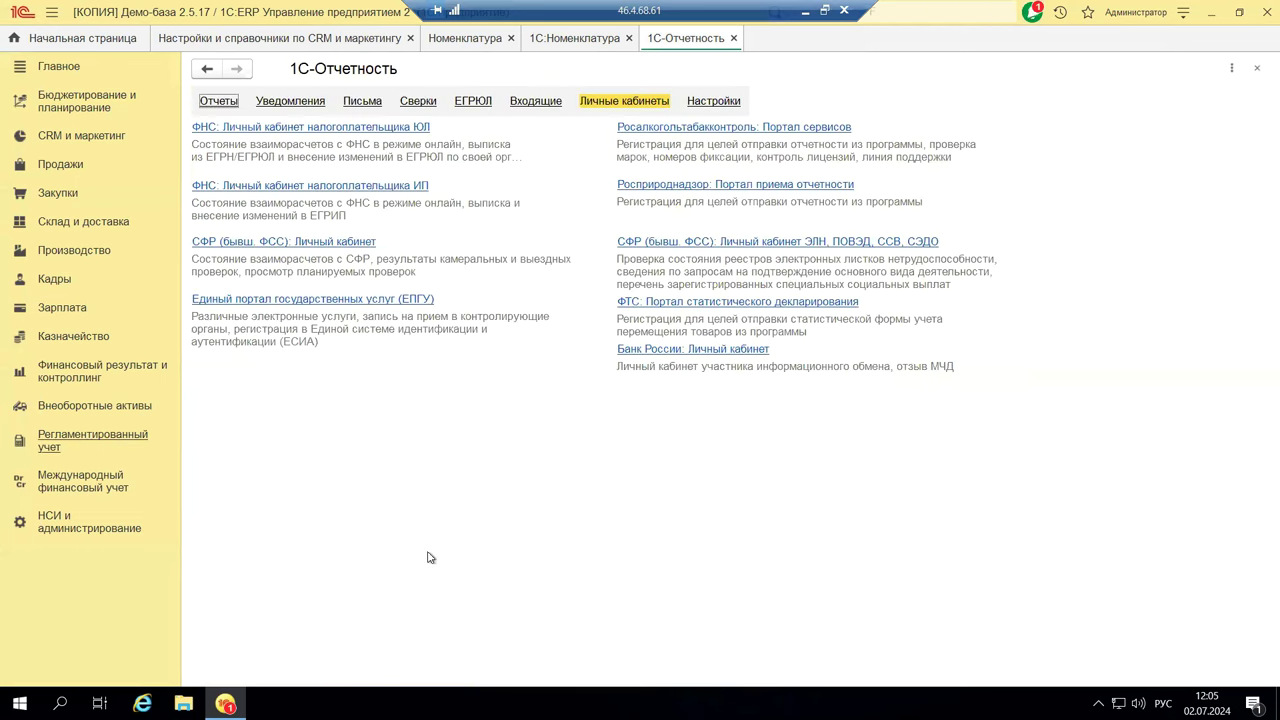